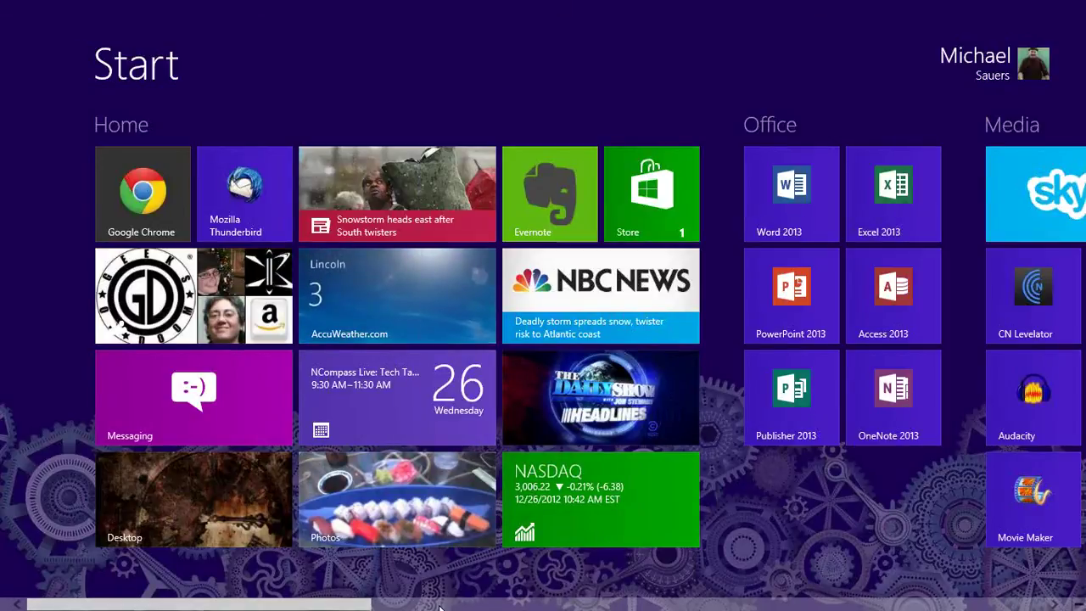
Move the Untangle tile beside Steam and Games, and put Amazon below GoToWebinar in Misc.
scroll(322, 606, "down", 2)
left_click_drag(322, 605, 548, 607)
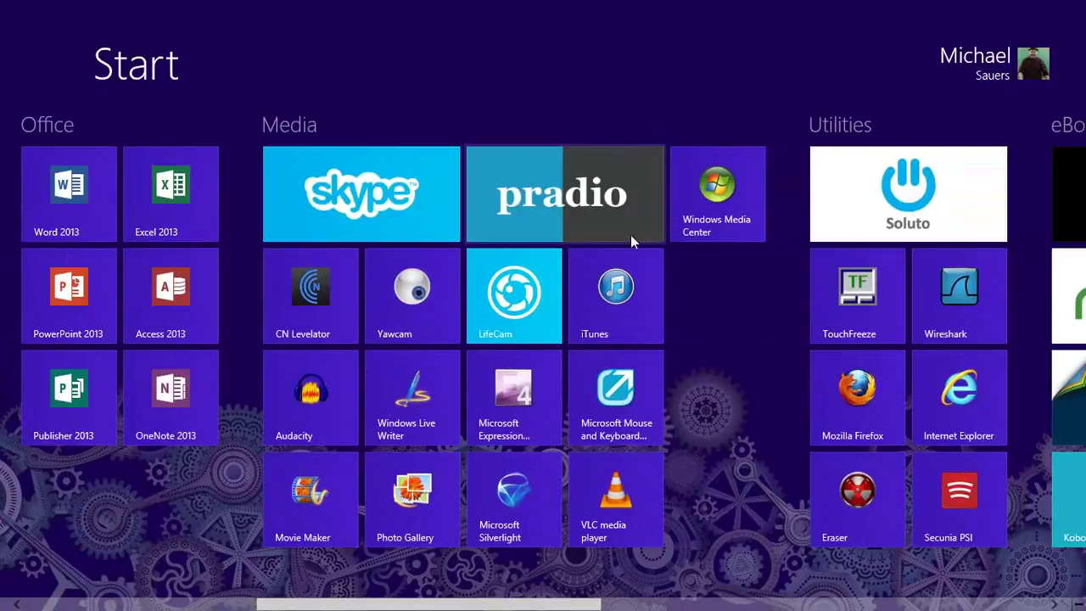
left_click_drag(576, 607, 1025, 608)
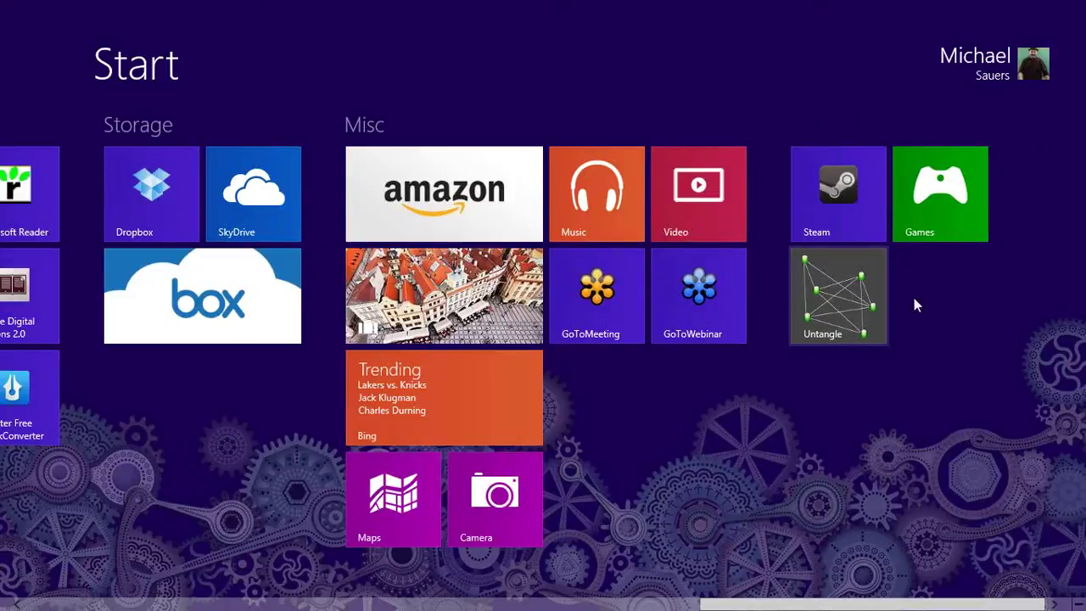
left_click_drag(827, 314, 158, 399)
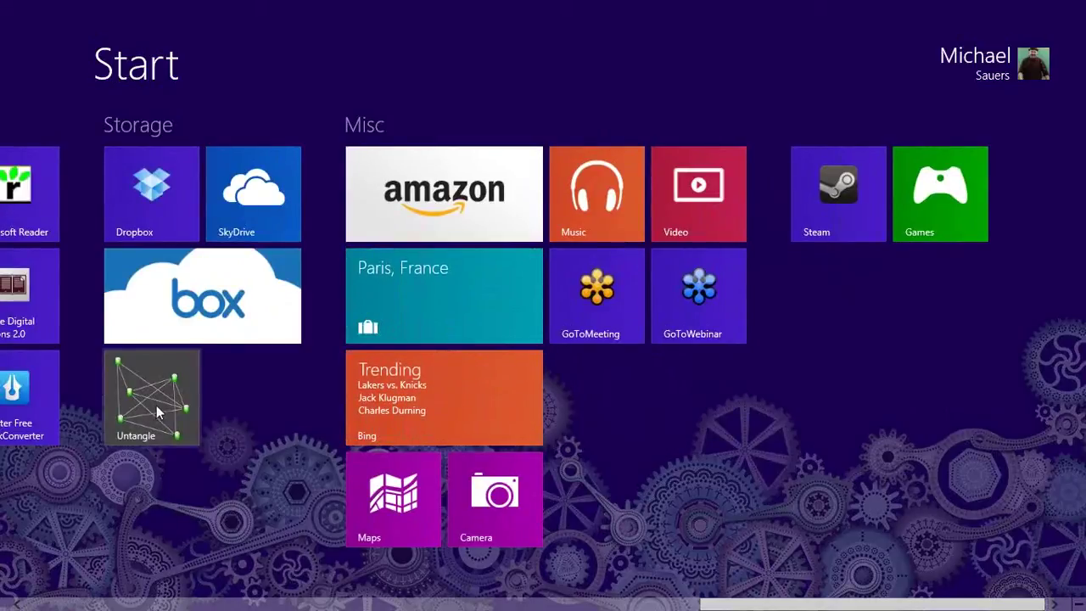
left_click_drag(160, 412, 841, 207)
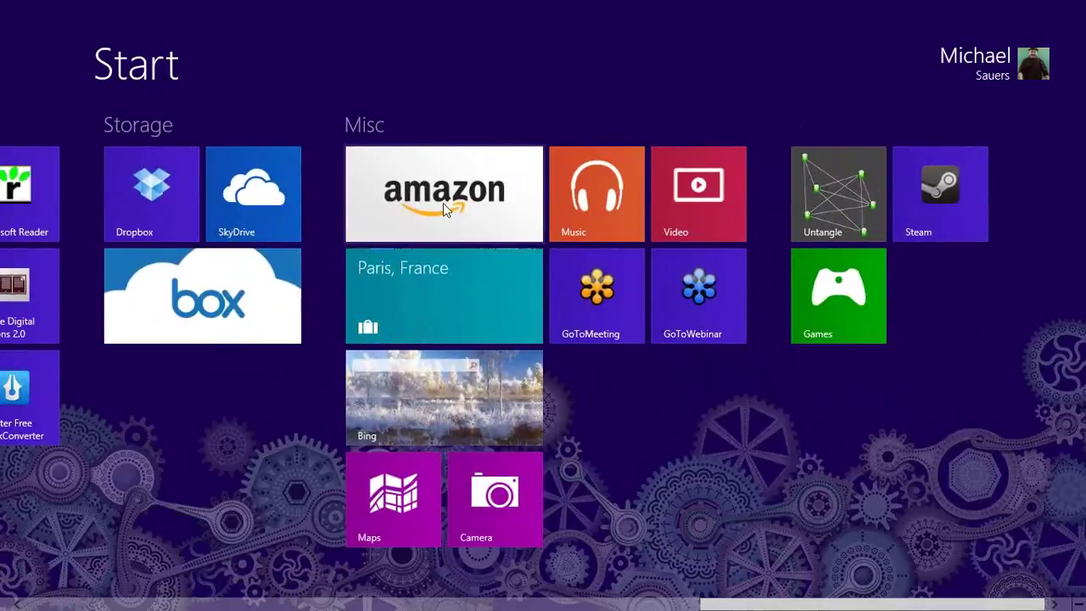
left_click_drag(443, 203, 648, 314)
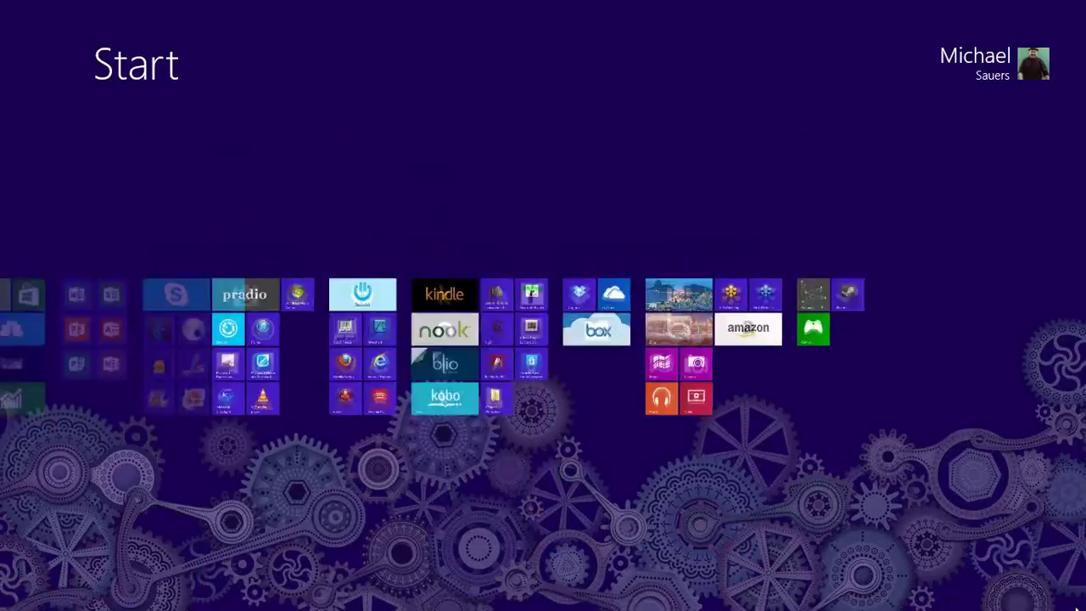
In the group overview, drag Storage, Utilities and eBooks into the order Home, Office, eBooks, Media, Utilities, Storage, Misc.
left_click(1076, 604)
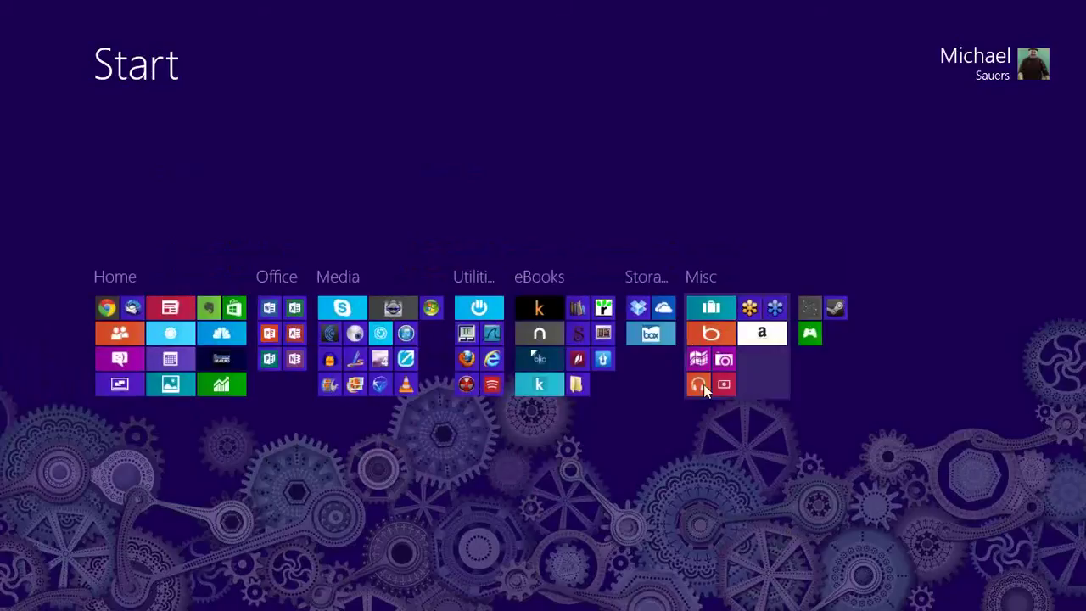
left_click_drag(654, 314, 480, 317)
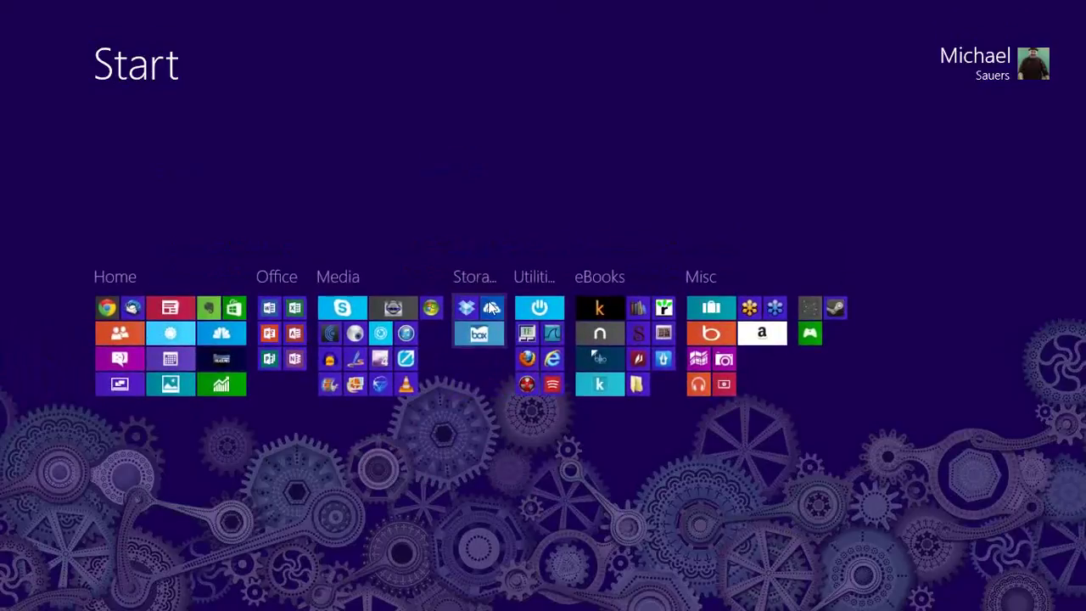
left_click_drag(547, 335, 479, 331)
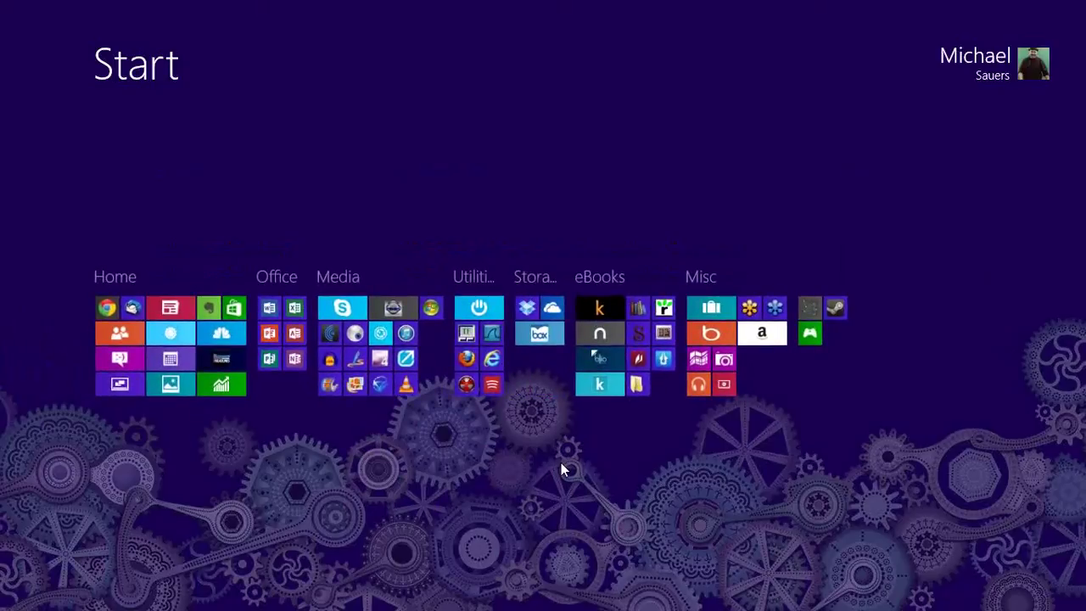
left_click_drag(623, 332, 384, 333)
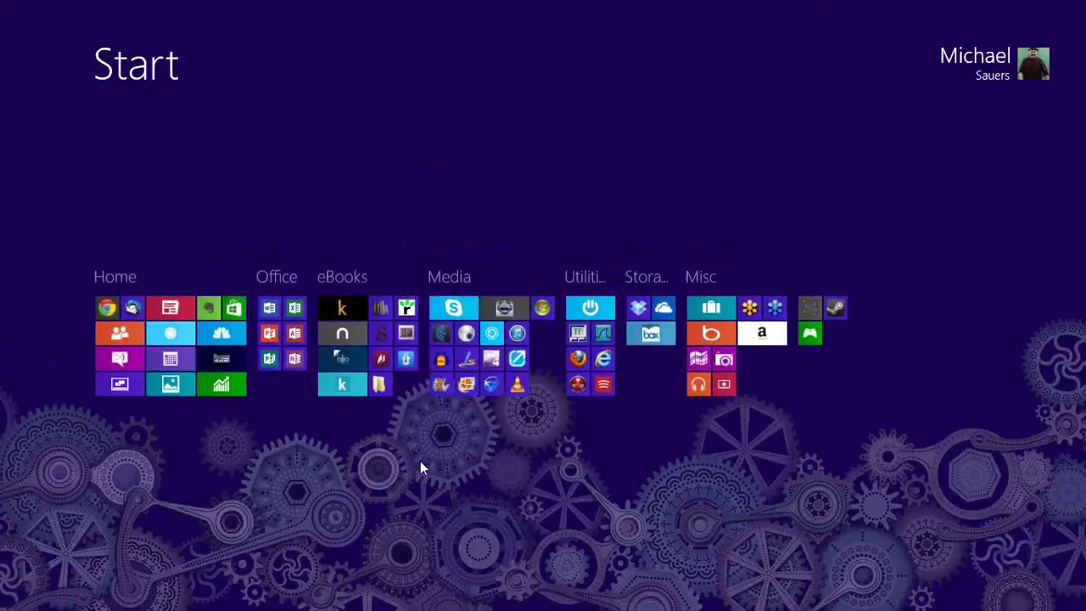
left_click(499, 477)
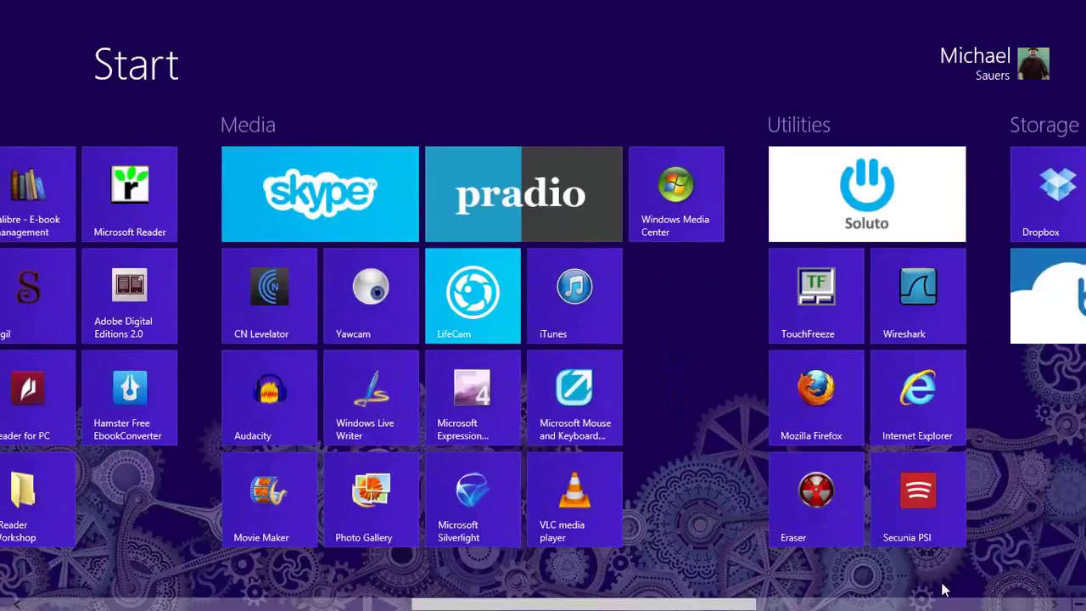
left_click(1078, 604)
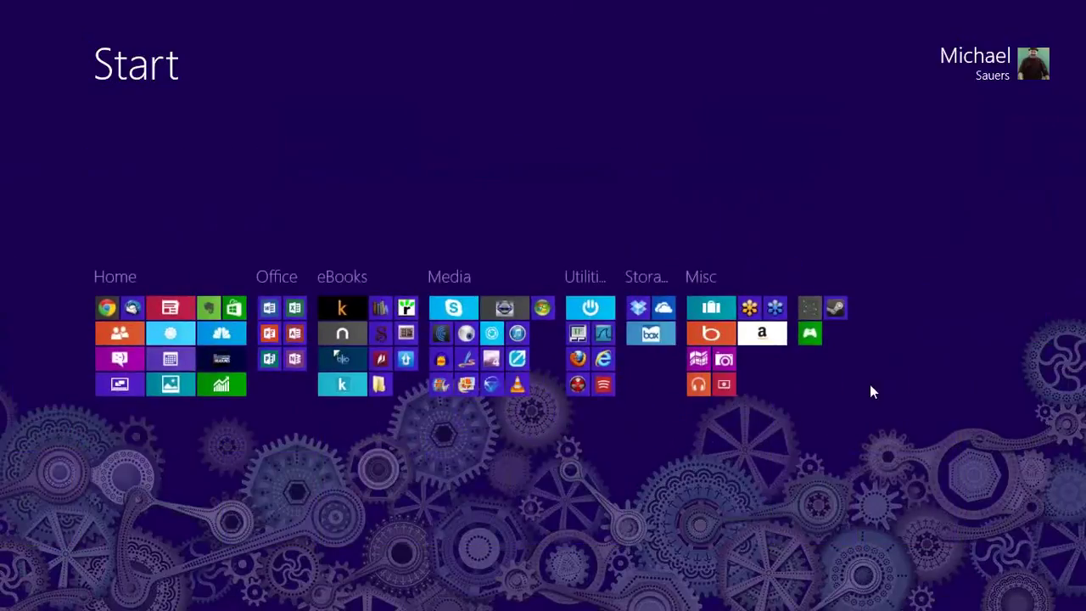
Name the last tile group, holding Untangle, Steam and Games, 'Games'.
right_click(831, 331)
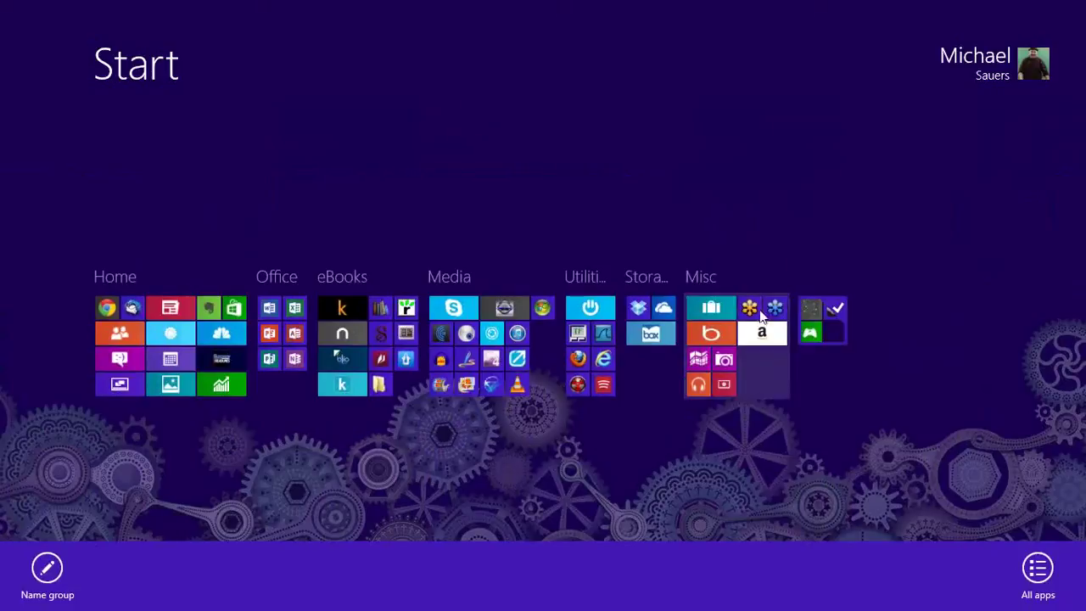
left_click(46, 569)
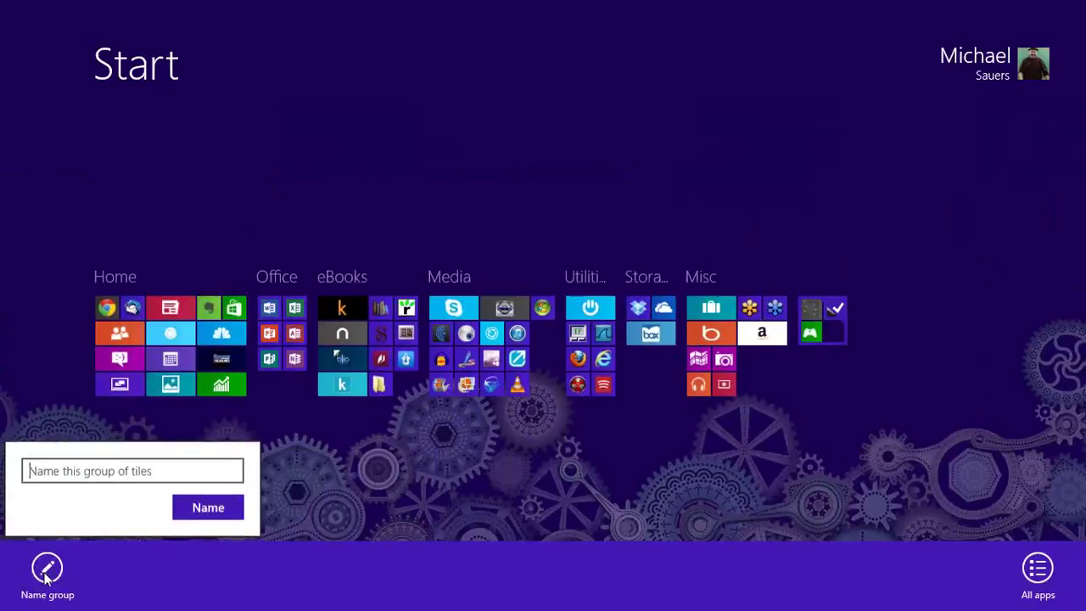
type("Games")
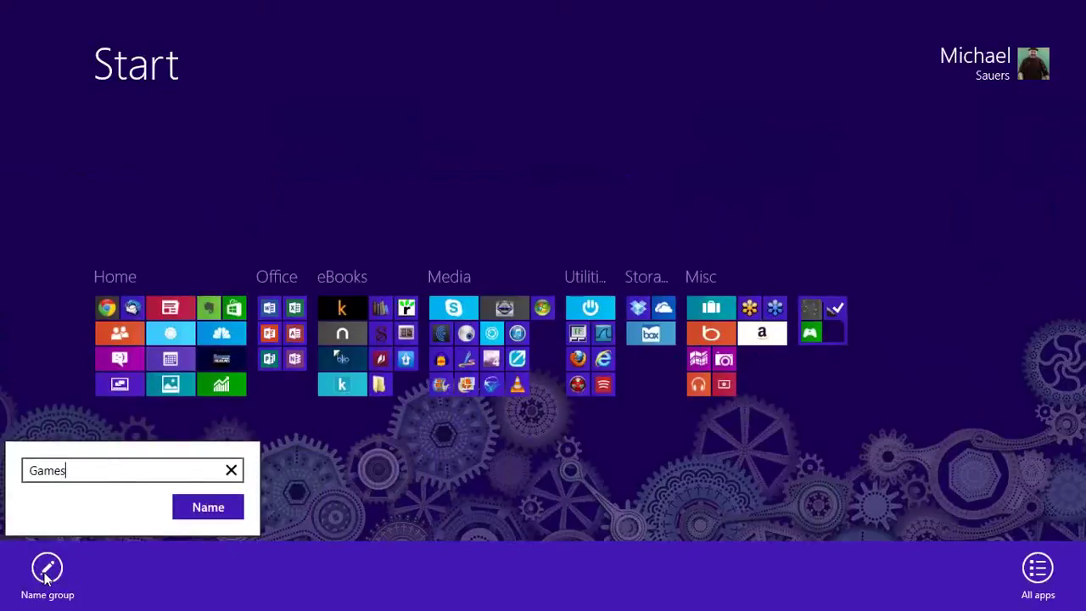
left_click(207, 506)
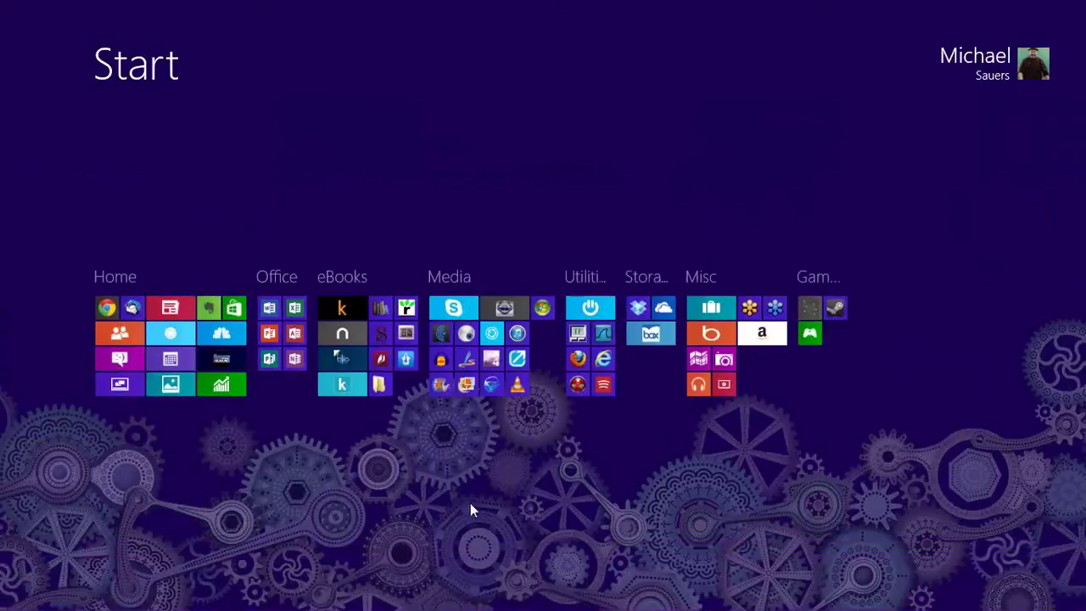
left_click(809, 465)
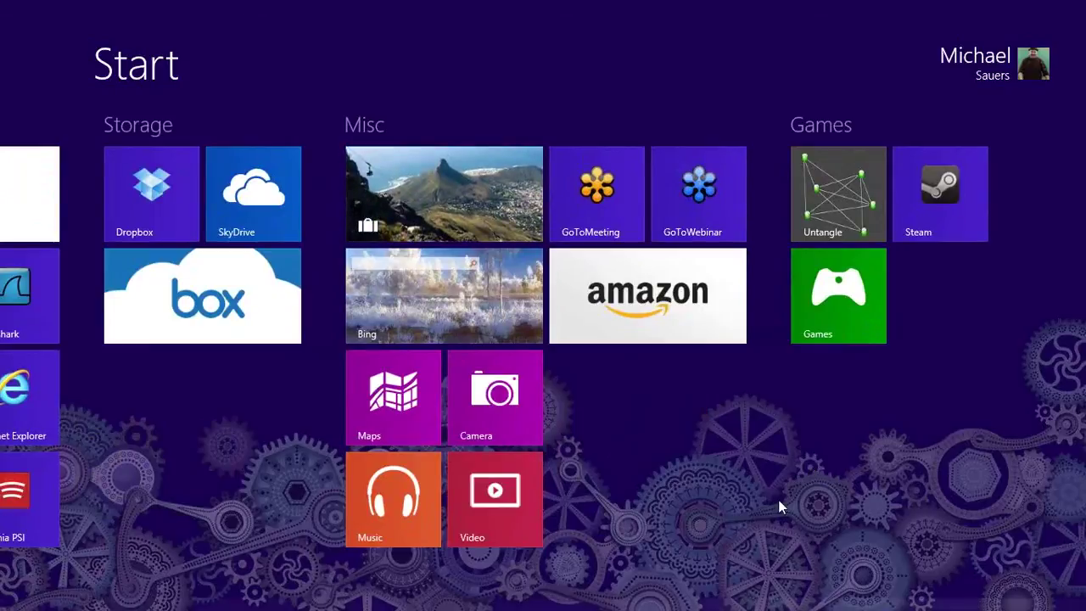
Scroll back to the Home and Office groups and view the All apps list.
scroll(778, 507, "up", 5)
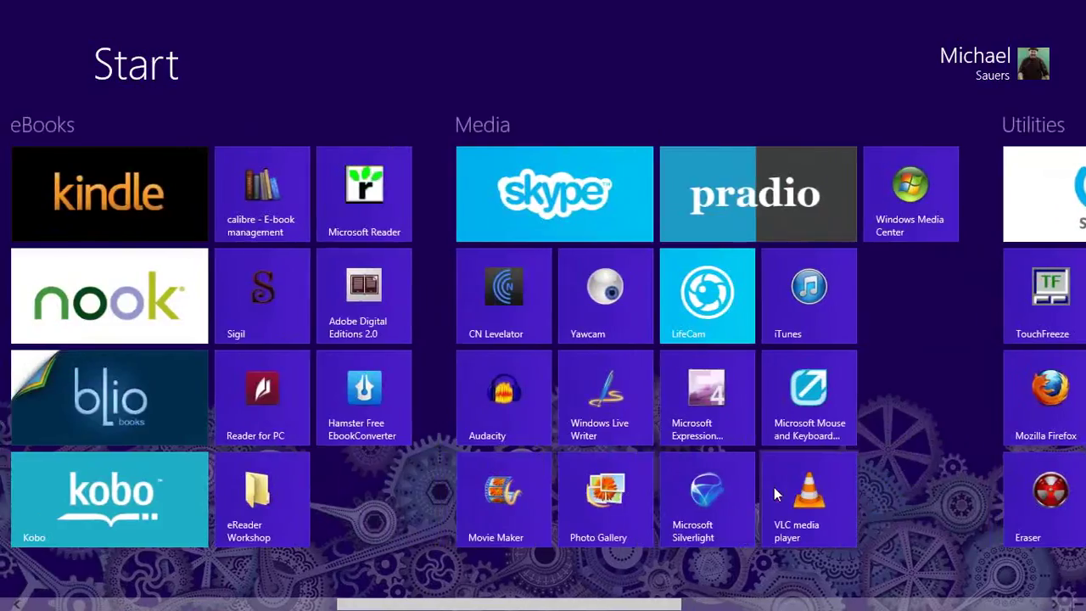
scroll(774, 487, "up", 8)
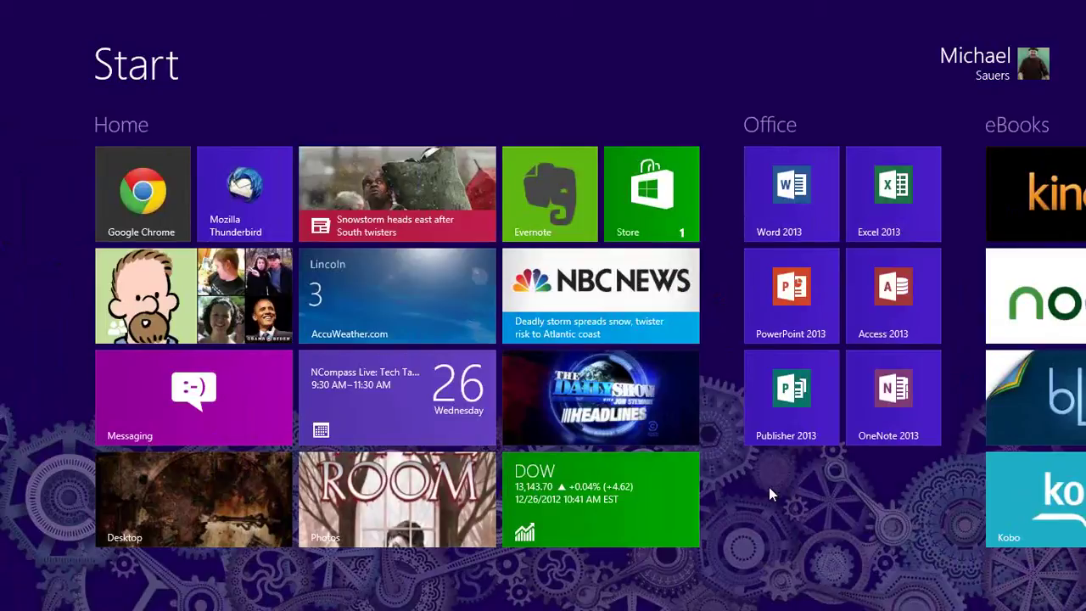
right_click(768, 487)
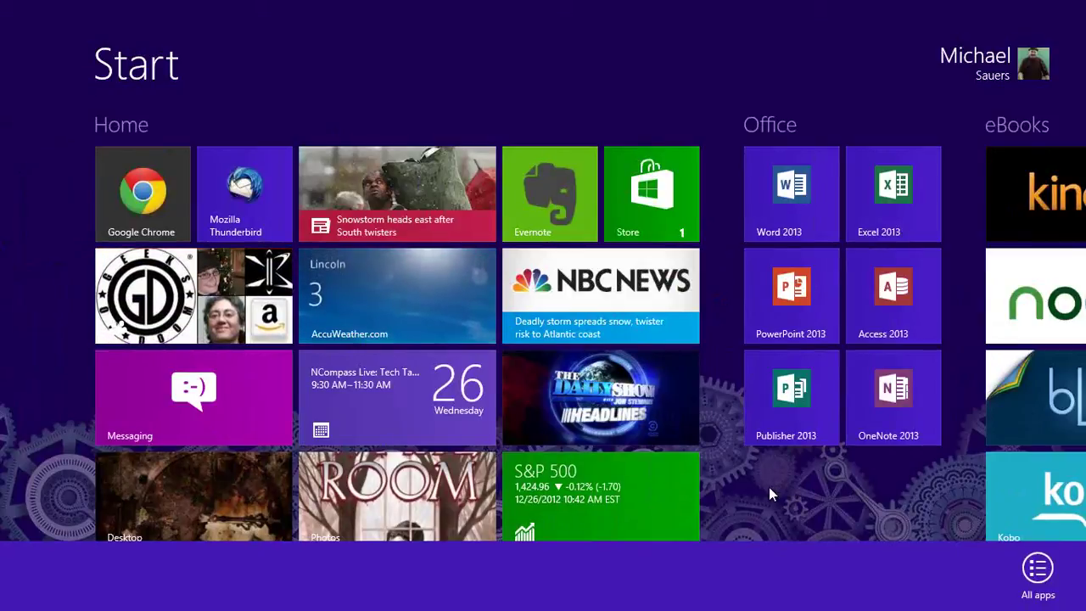
left_click(1036, 568)
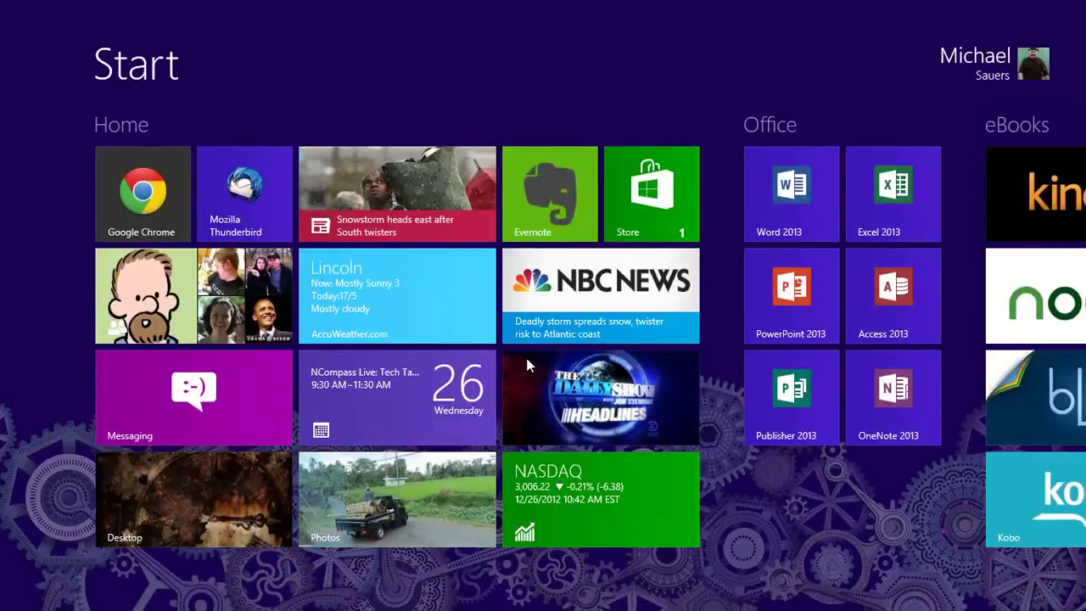
key("alt+Tab")
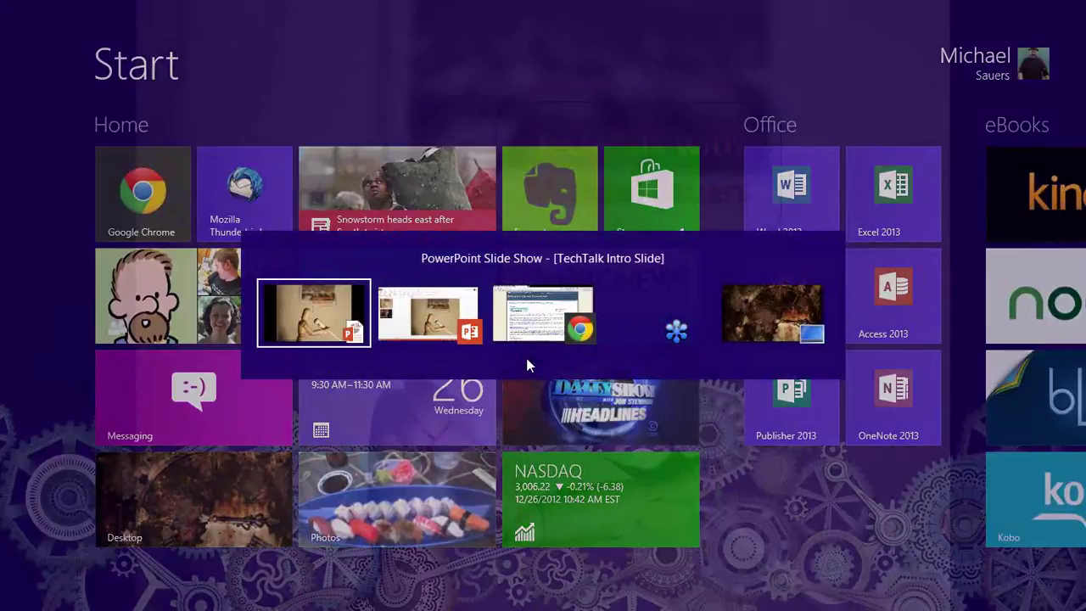
key("alt+Tab")
key("alt+shift+Tab")
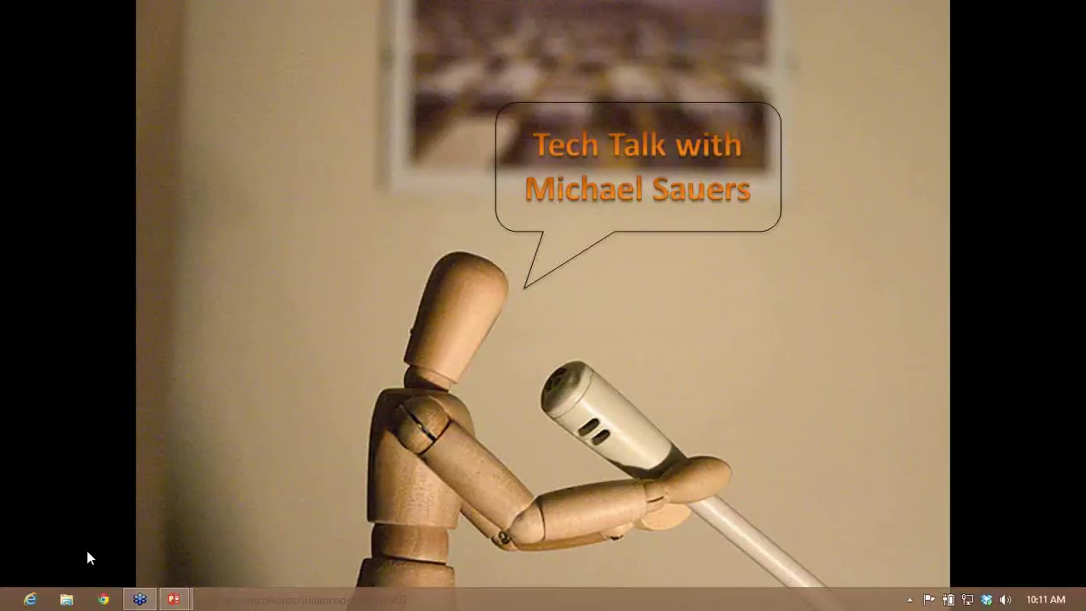
key("super")
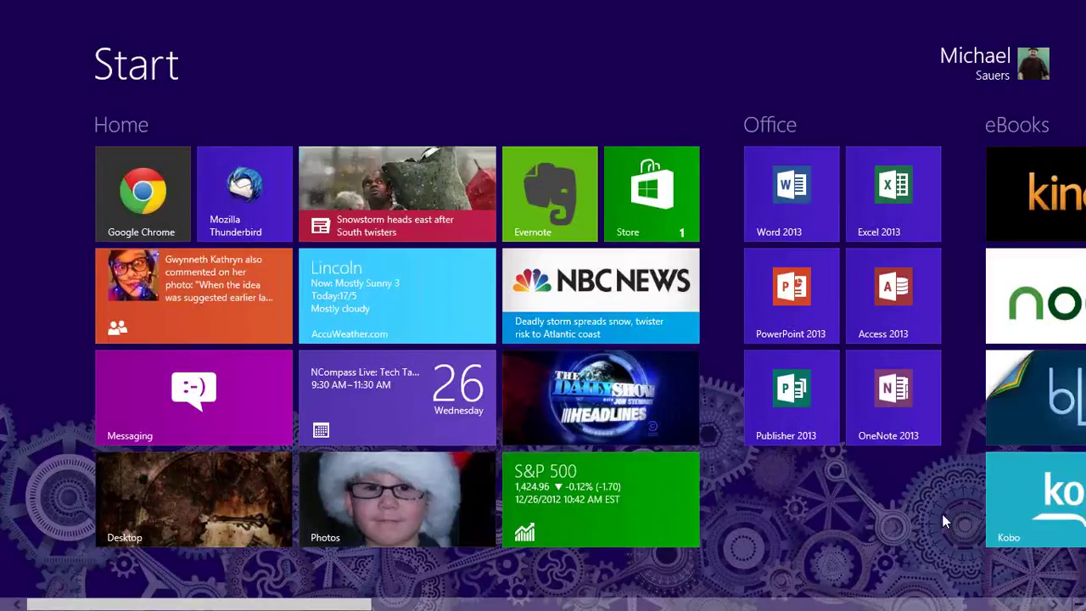
Show the charms bar alongside the date and time panel on the Start screen.
mouse_move(1078, 601)
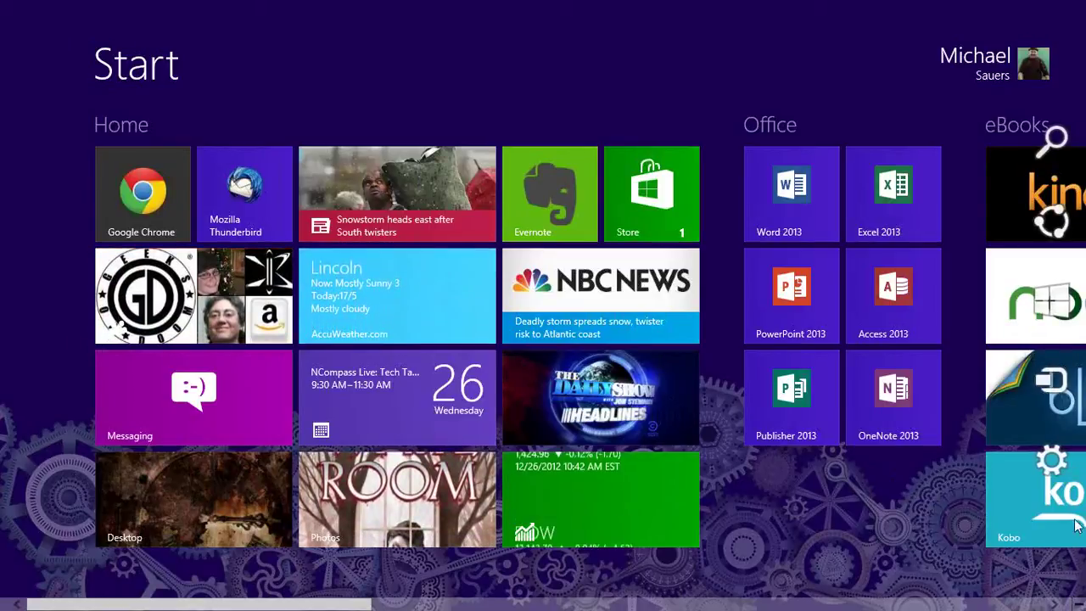
mouse_move(1070, 509)
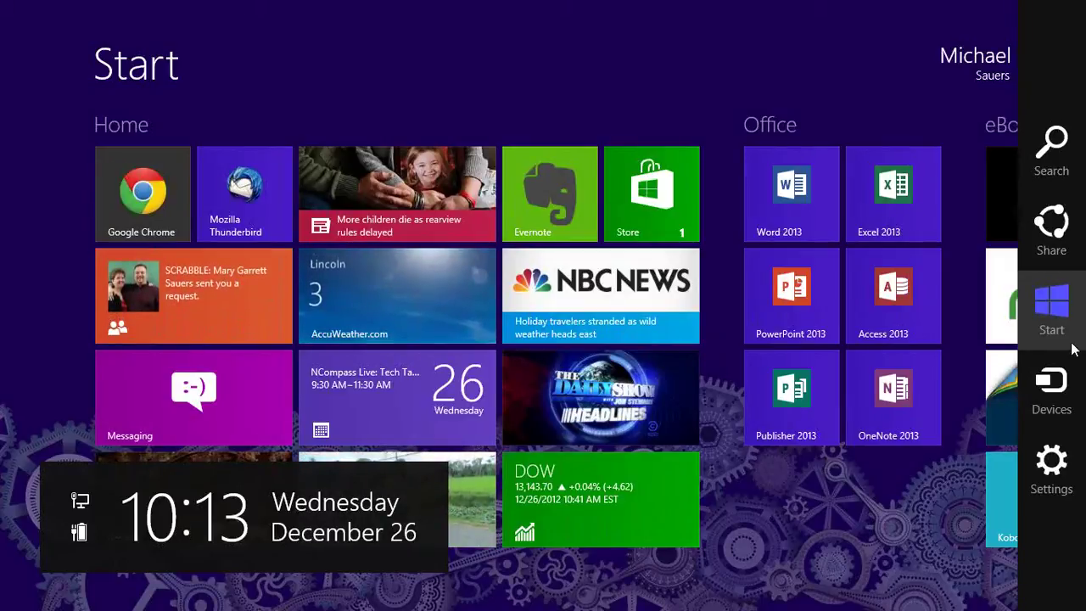
Open the Settings charm for the Start screen.
left_click(1067, 469)
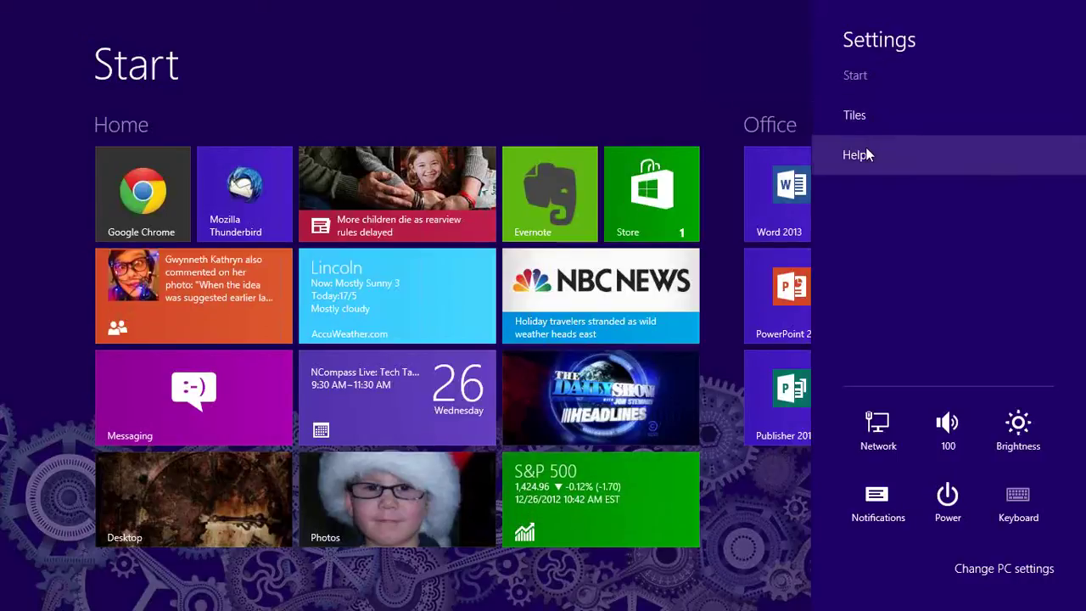
left_click(867, 121)
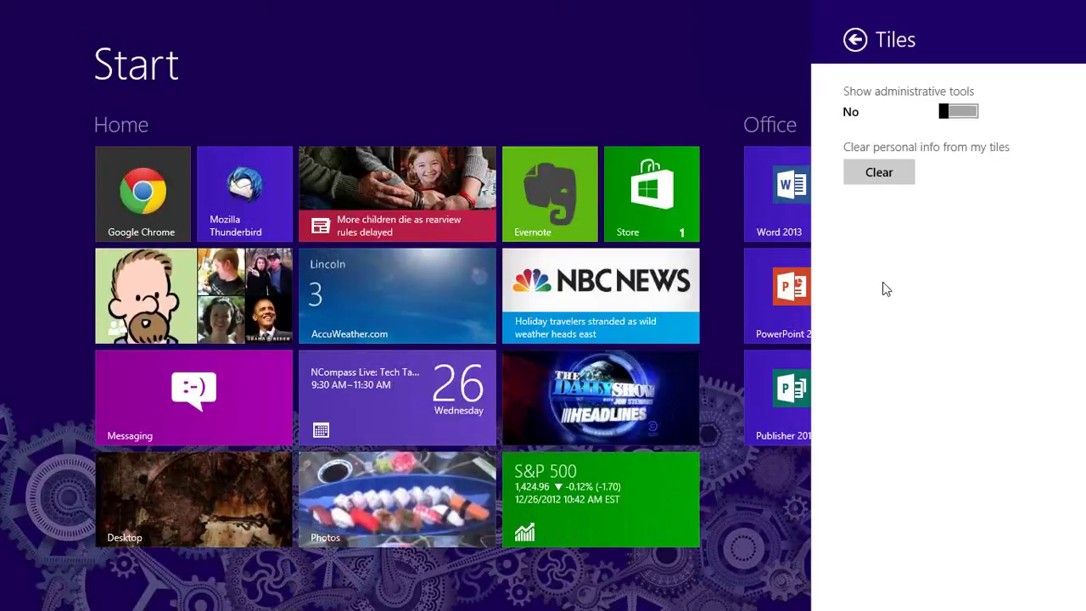
left_click(854, 39)
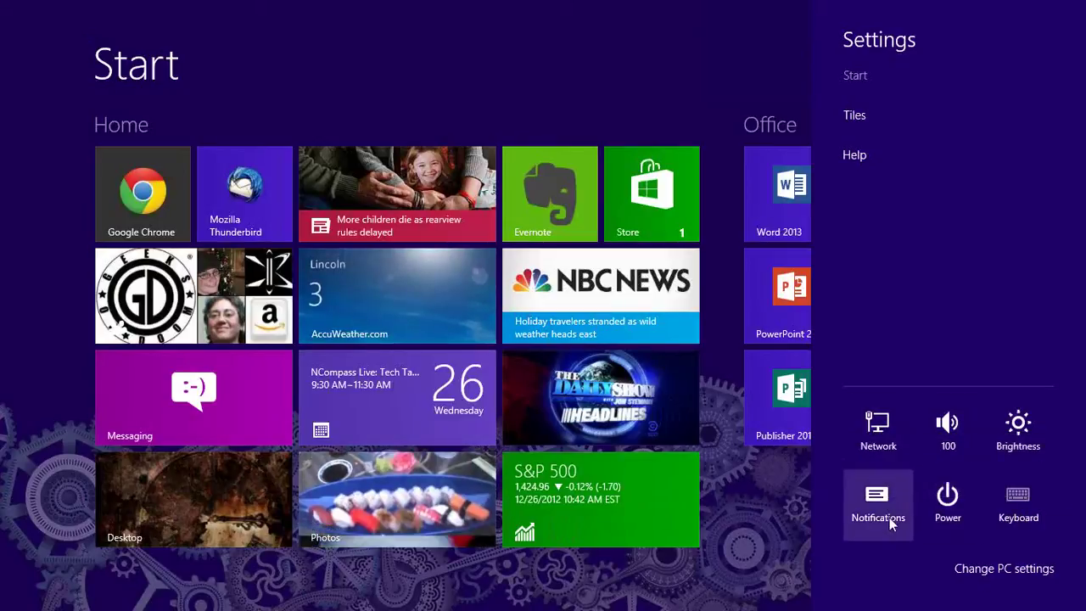
Set the speaker volume slider to 100 and dim the screen brightness.
left_click(957, 436)
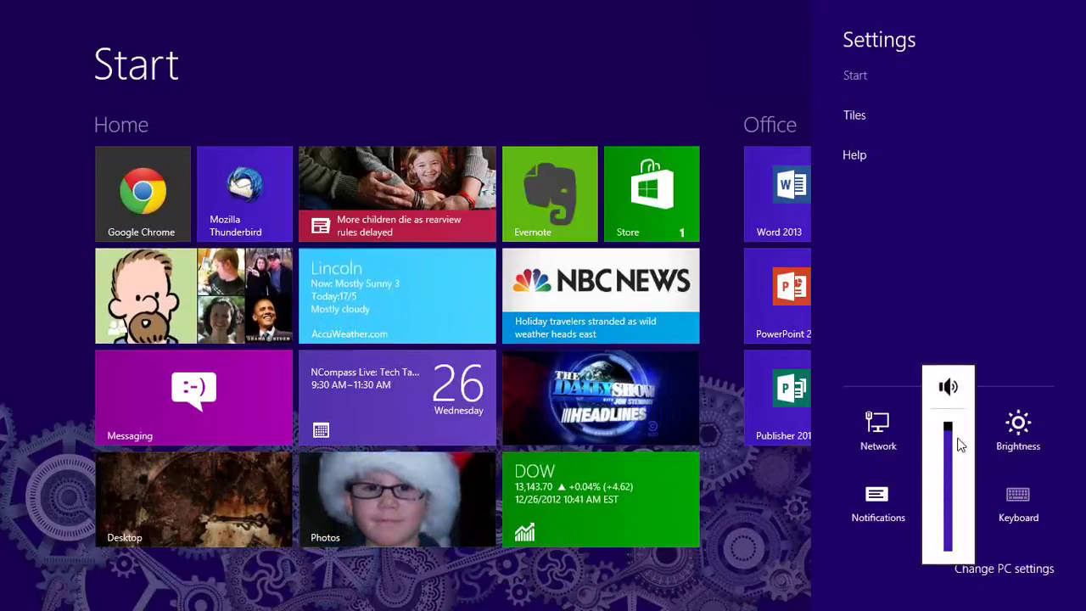
mouse_move(956, 437)
left_mouse_down()
mouse_move(954, 491)
mouse_move(954, 420)
left_mouse_up()
left_click(1022, 428)
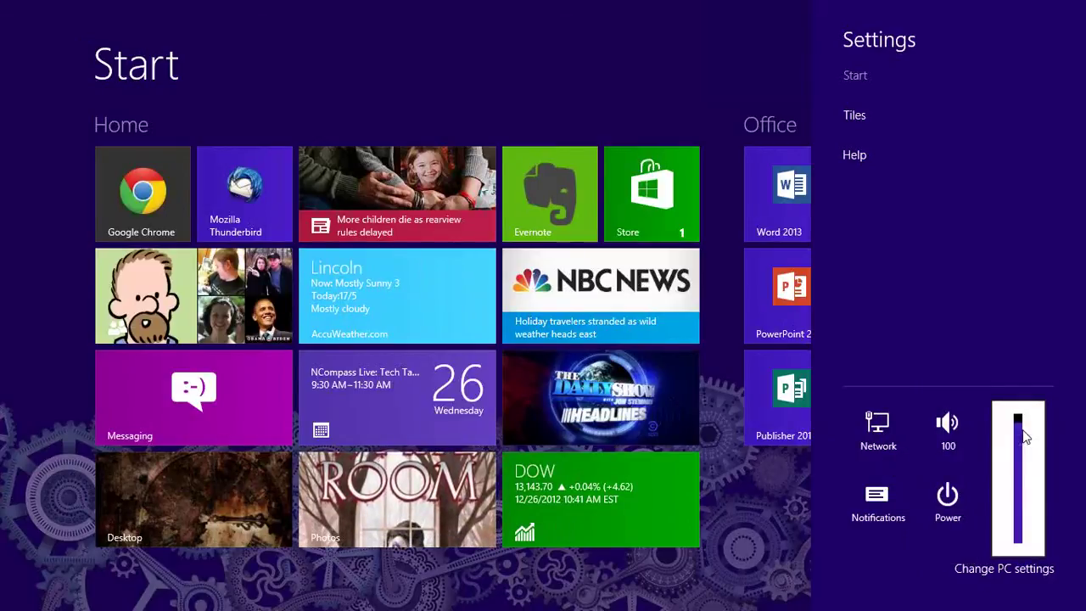
mouse_move(1022, 431)
left_mouse_down()
mouse_move(1017, 509)
mouse_move(1019, 407)
mouse_move(1020, 420)
left_mouse_up()
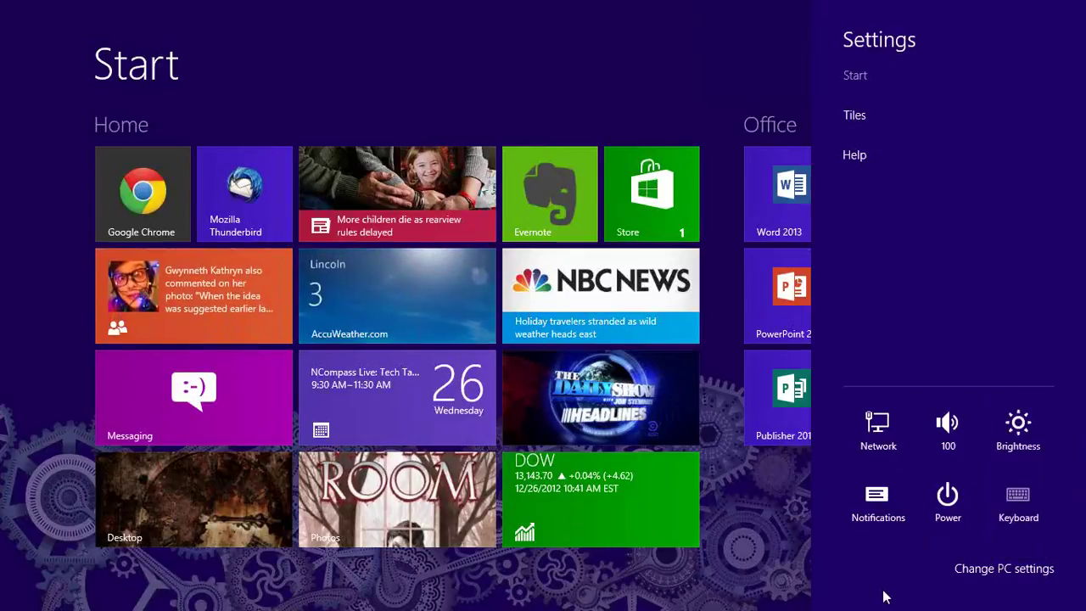
Launch PC settings, look through the Lock screen page, then go to the Start screen page.
left_click(1020, 584)
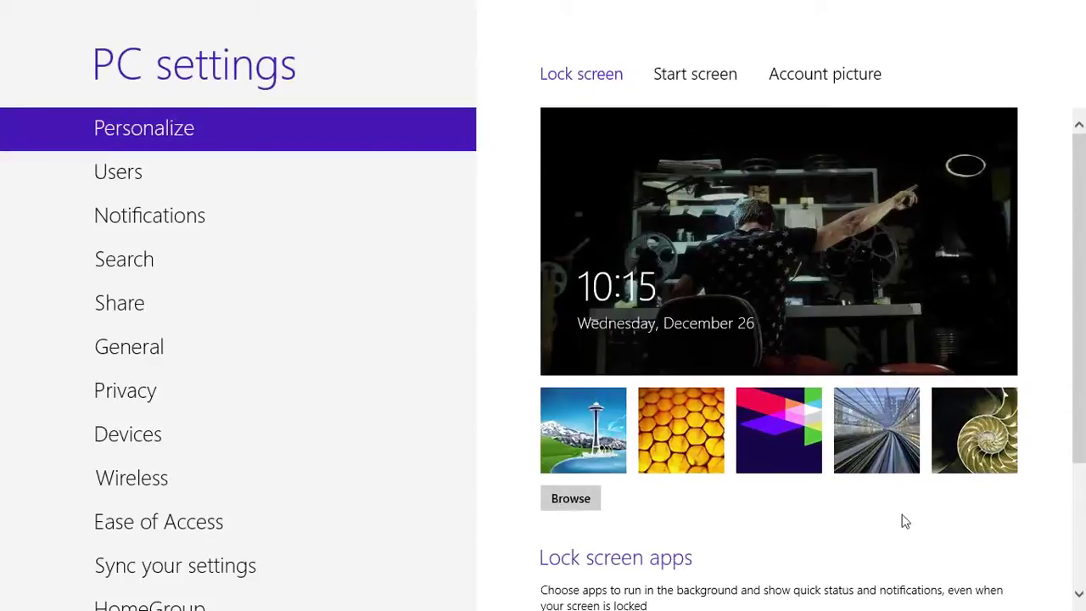
left_click_drag(1081, 438, 1082, 559)
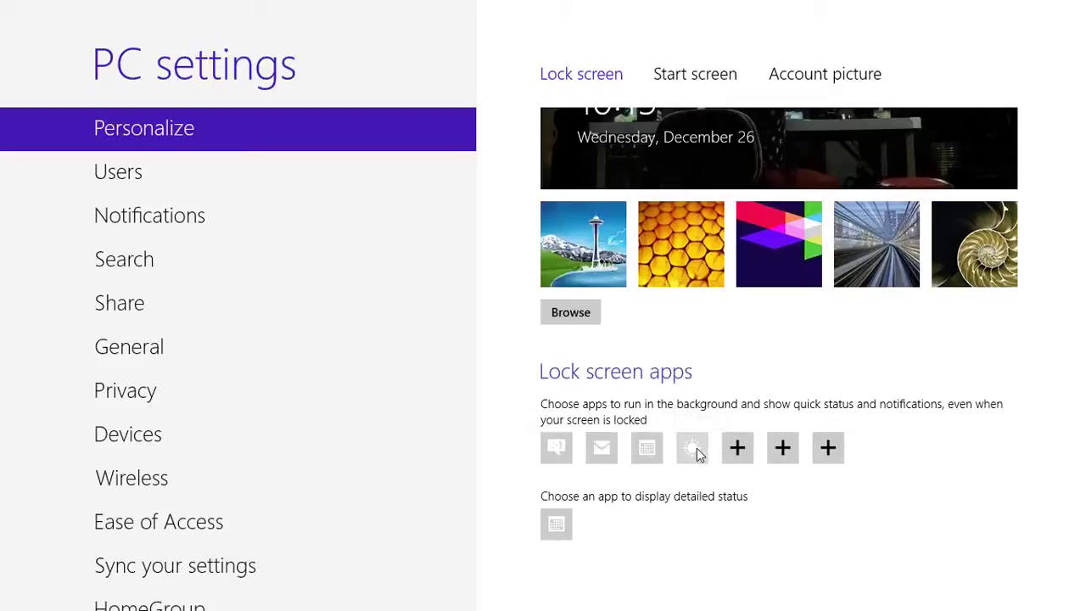
scroll(879, 434, "up", 3)
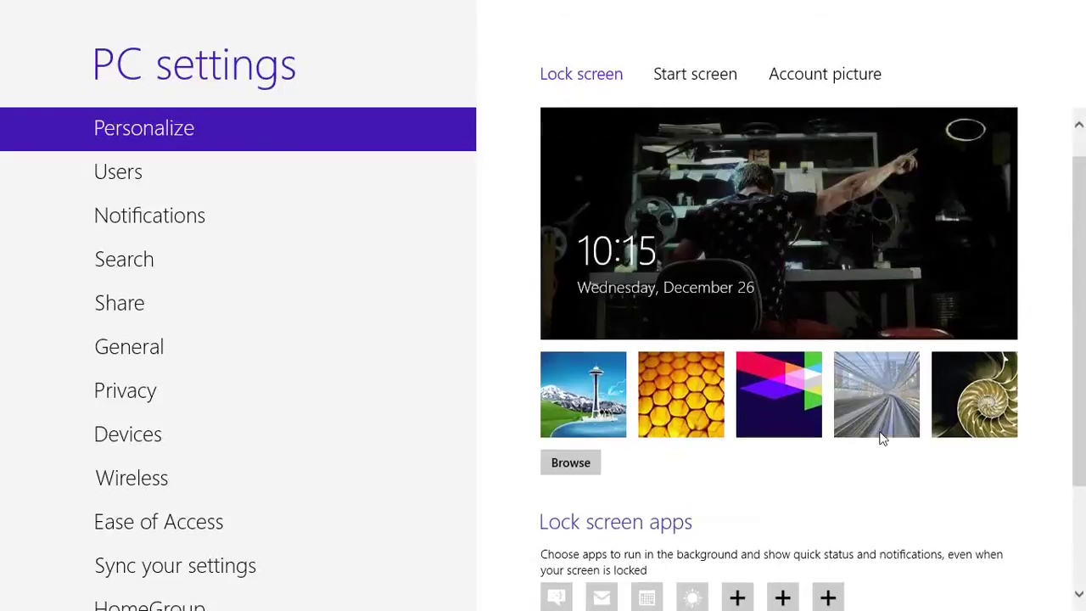
left_click(697, 74)
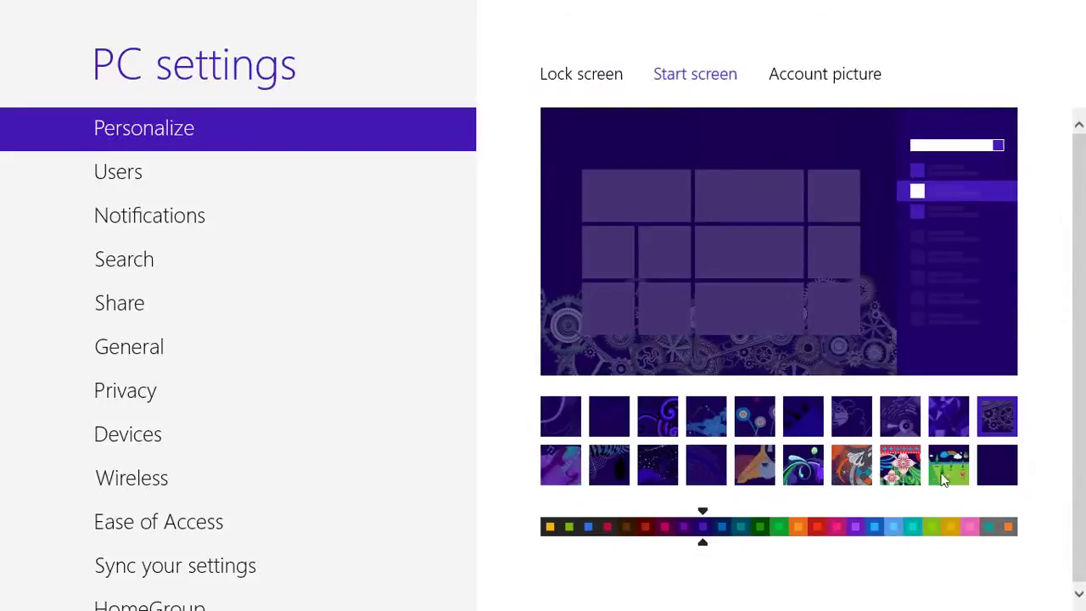
Try the floral, cartoon landscape and dark floral backgrounds, then return to gears.
left_click(899, 475)
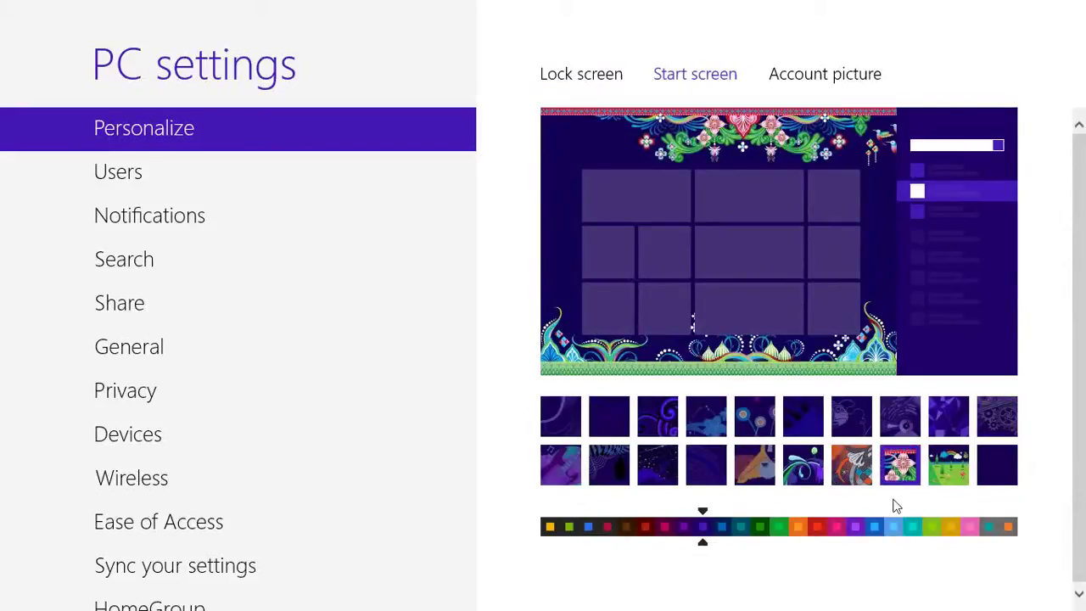
left_click(954, 473)
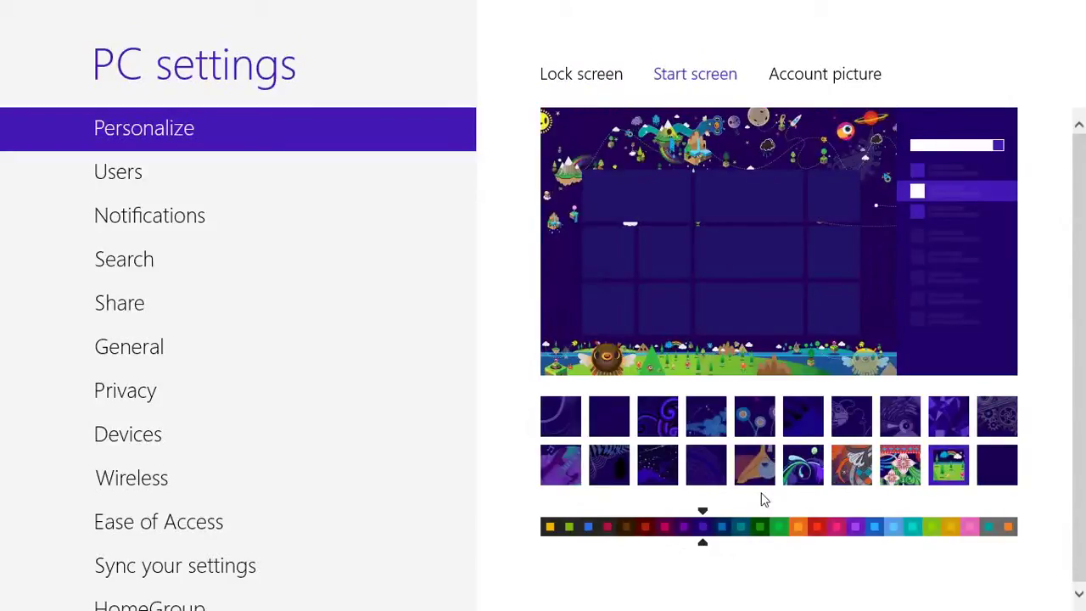
left_click(613, 475)
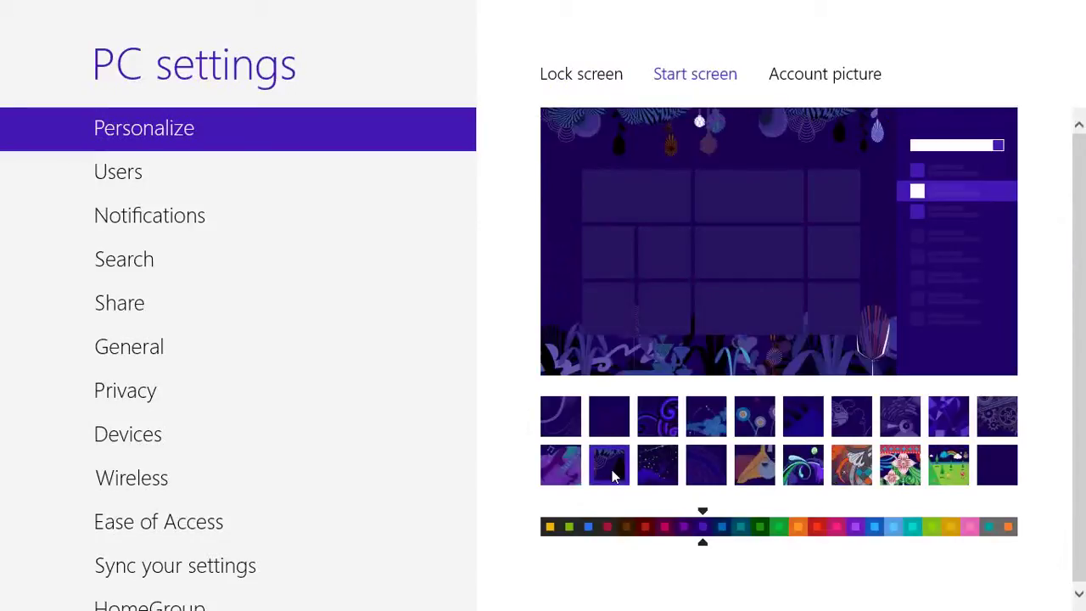
left_click(1001, 428)
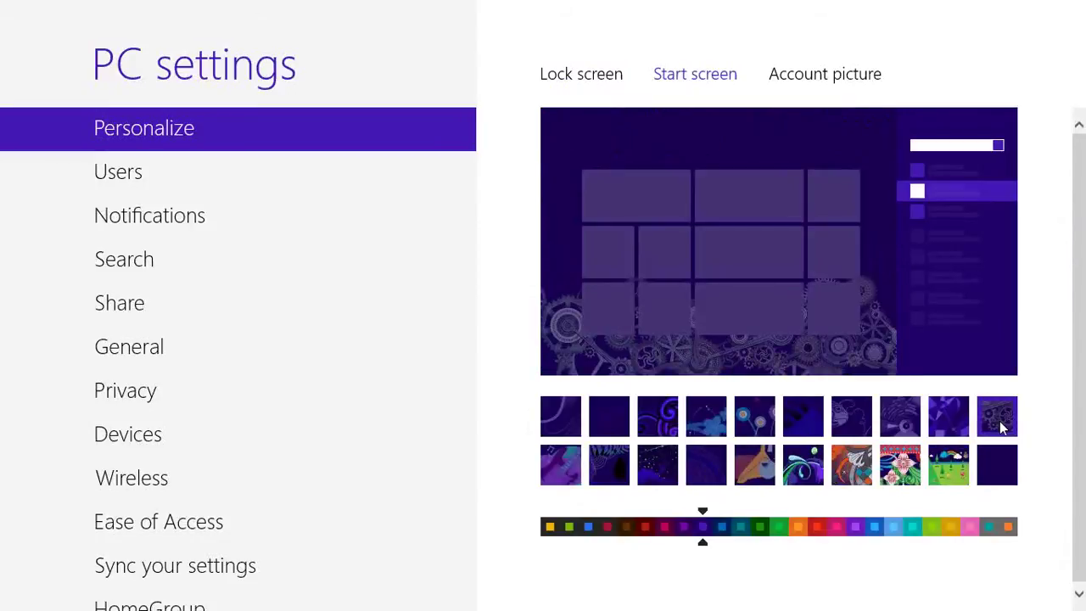
Try pink, green and dark blue, keep purple, and view the Account picture page.
left_click(834, 528)
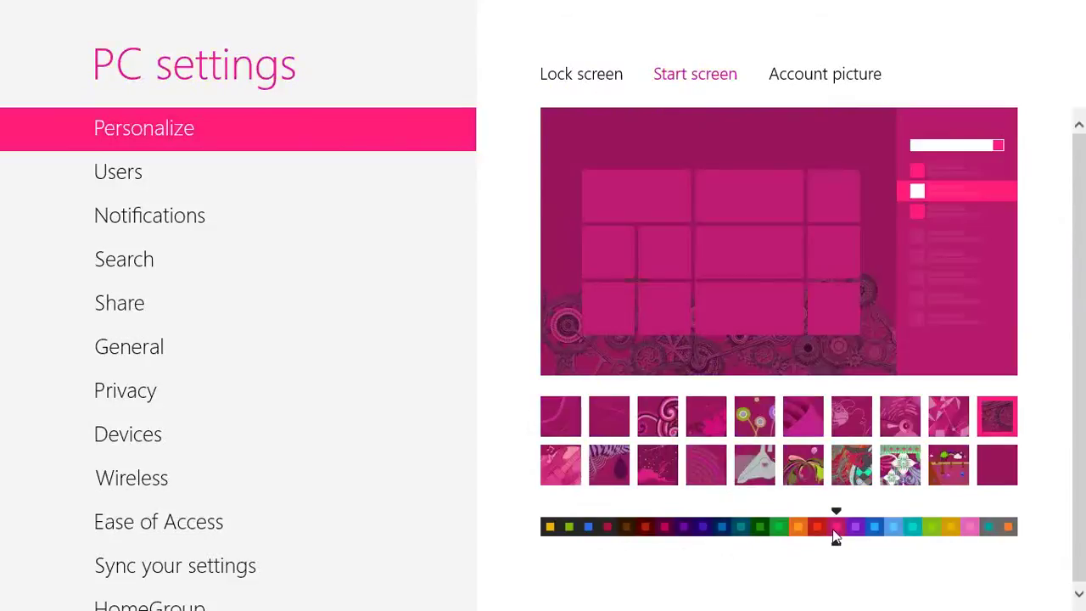
left_click(570, 527)
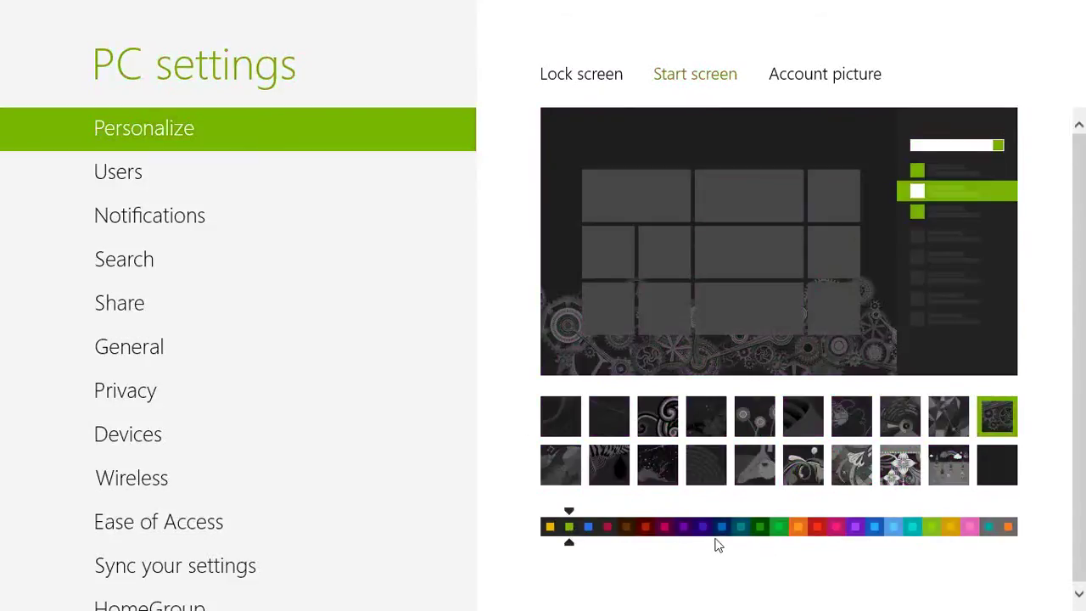
left_click(708, 533)
left_click(720, 534)
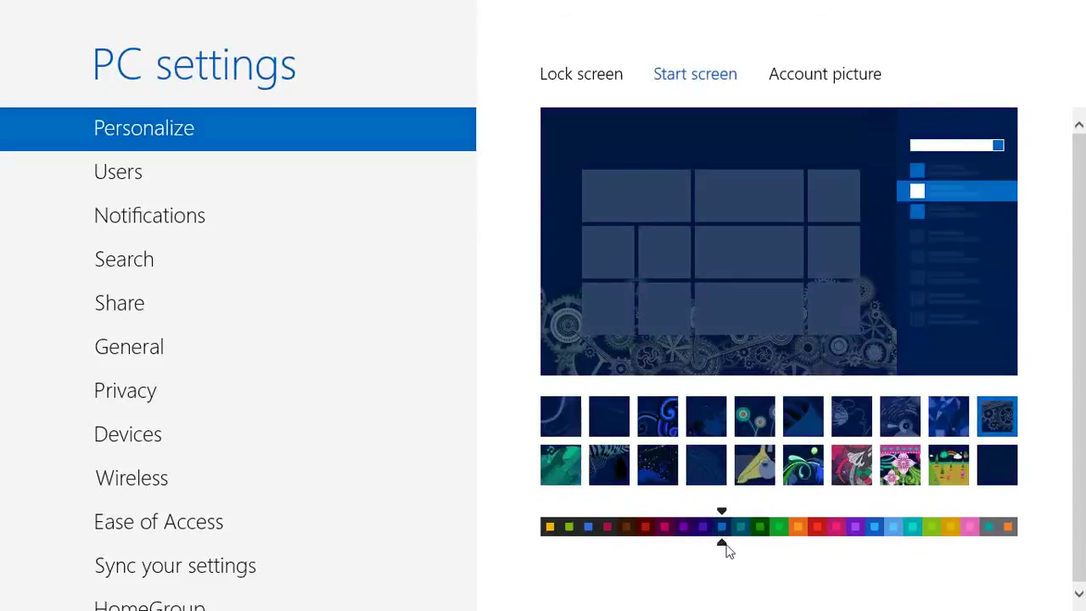
left_click(706, 535)
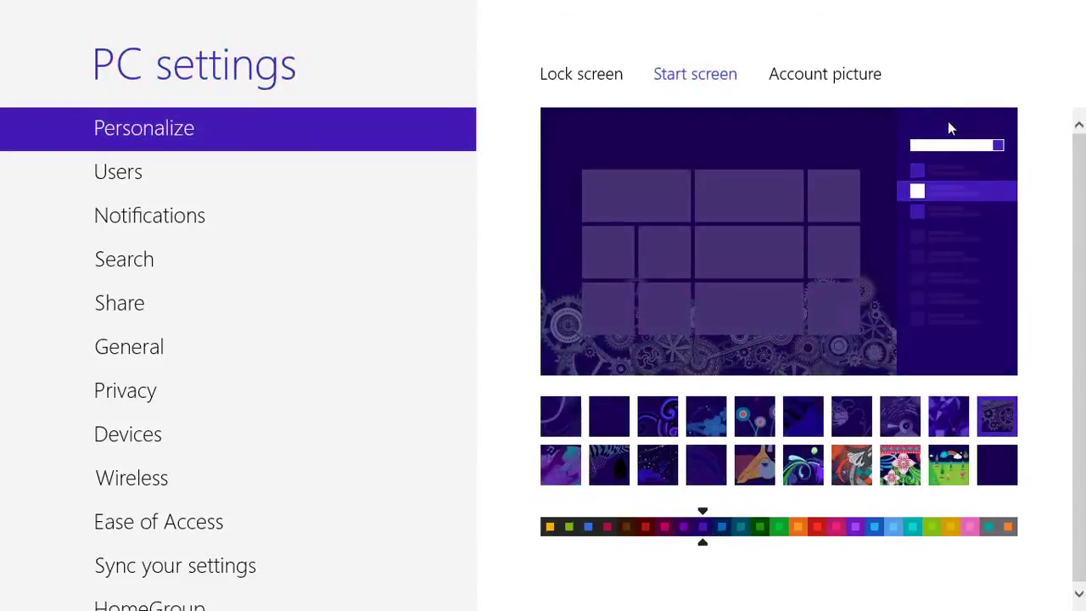
left_click(852, 76)
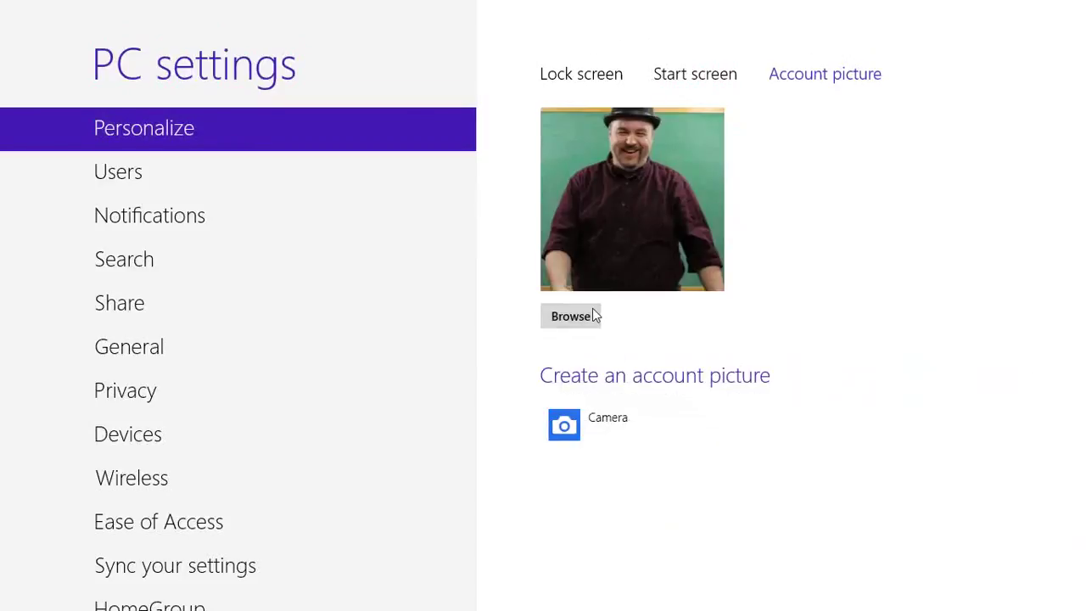
Open the Users page with password, picture password and PIN sign-in options.
left_click(166, 187)
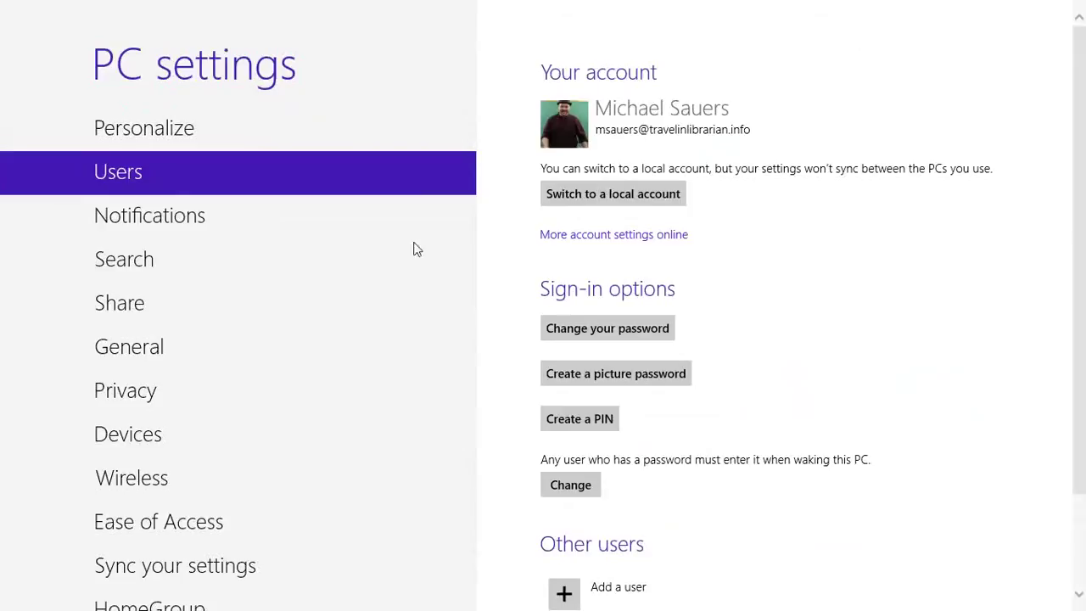
Browse the Notifications, Search, Wireless, Sync your settings and Windows Update categories in turn.
left_click(163, 223)
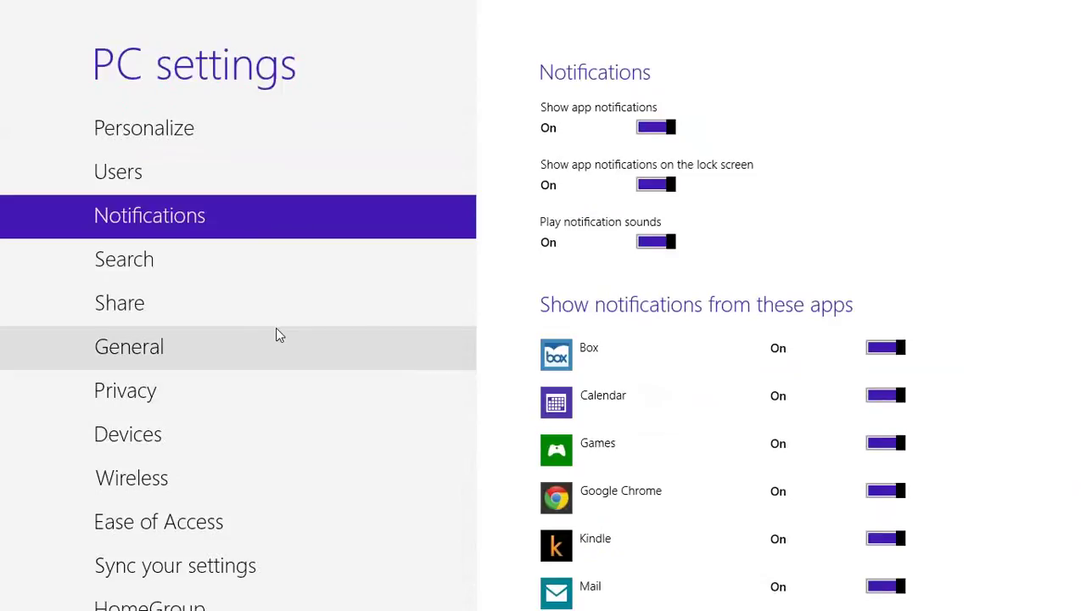
left_click(165, 259)
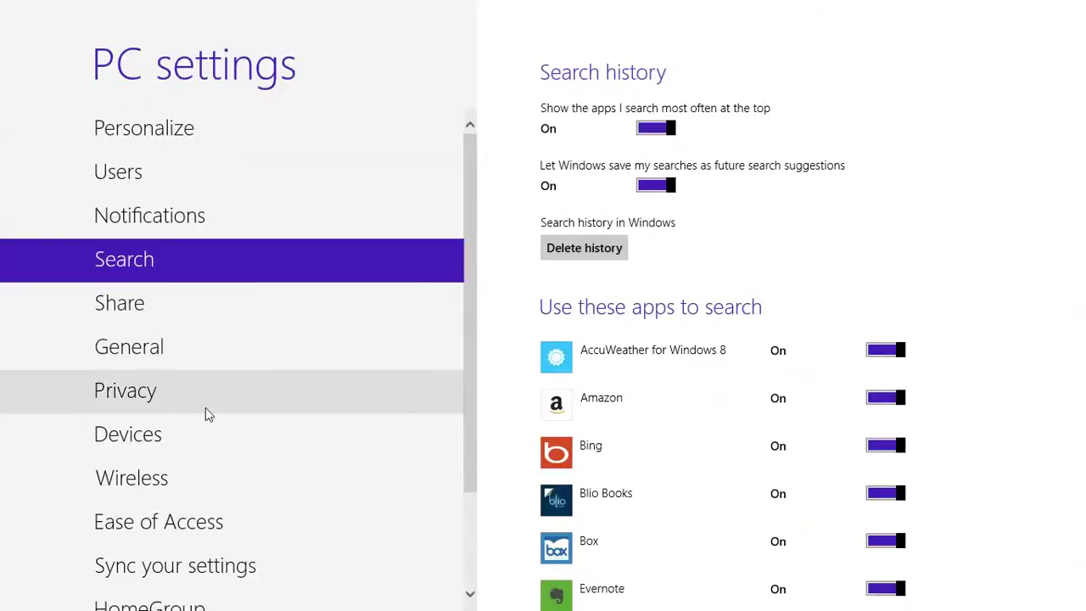
left_click(164, 484)
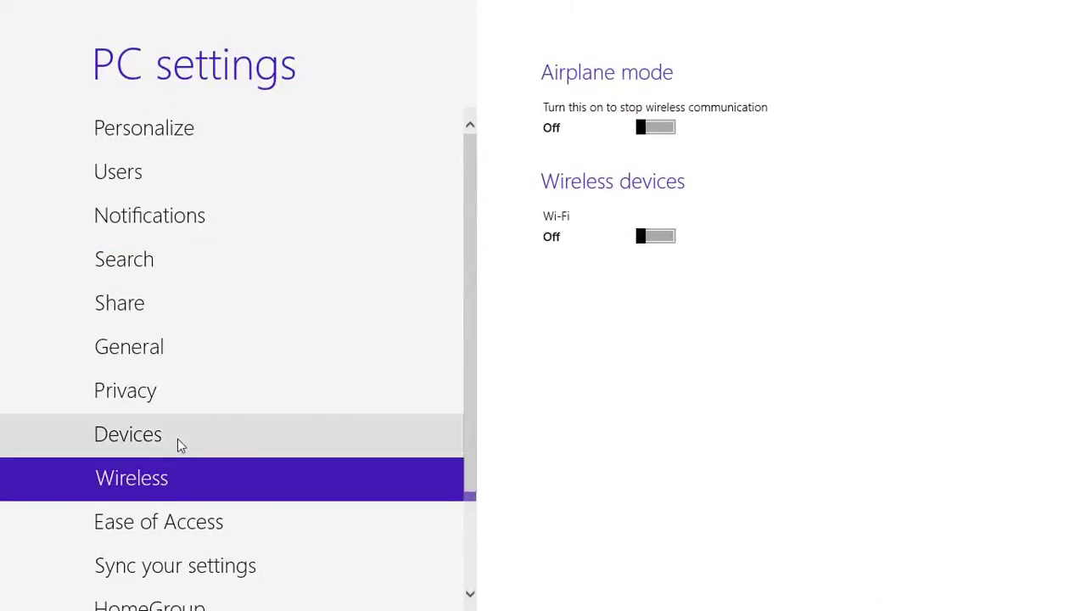
scroll(232, 434, "down", 2)
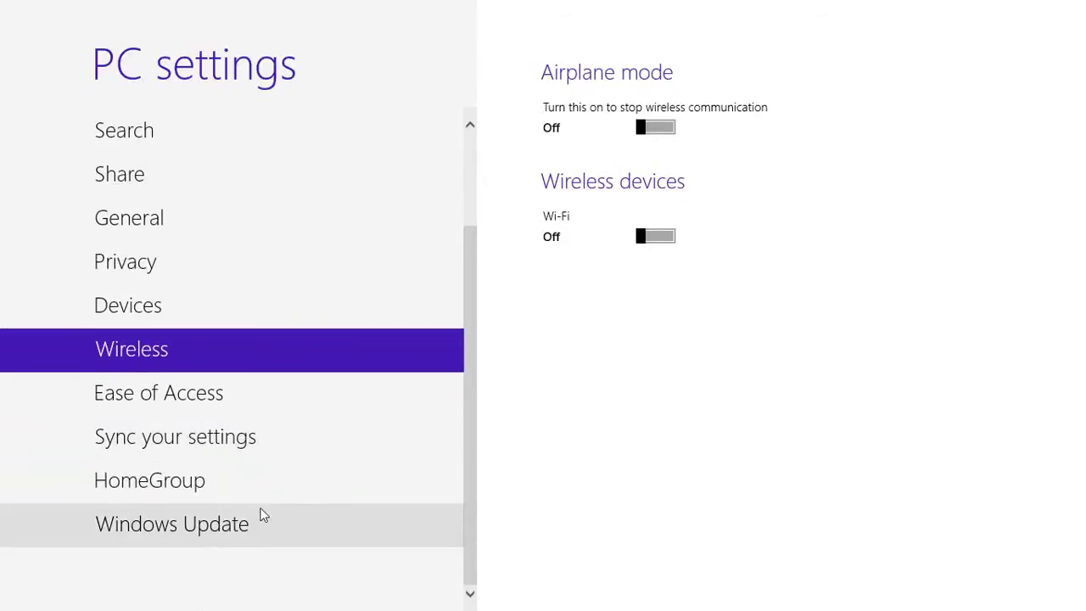
left_click(223, 449)
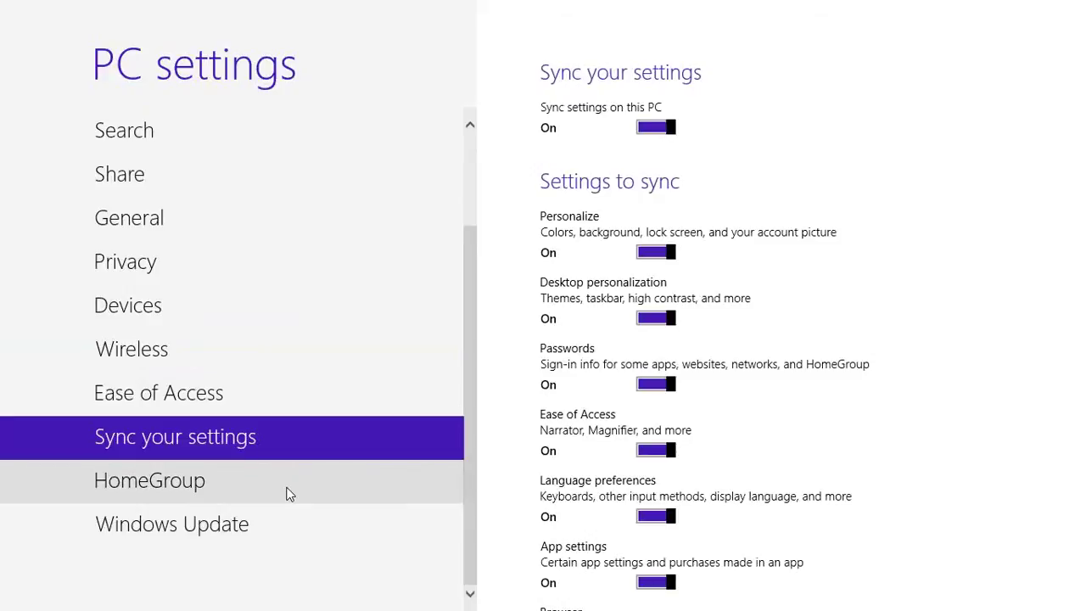
left_click(236, 521)
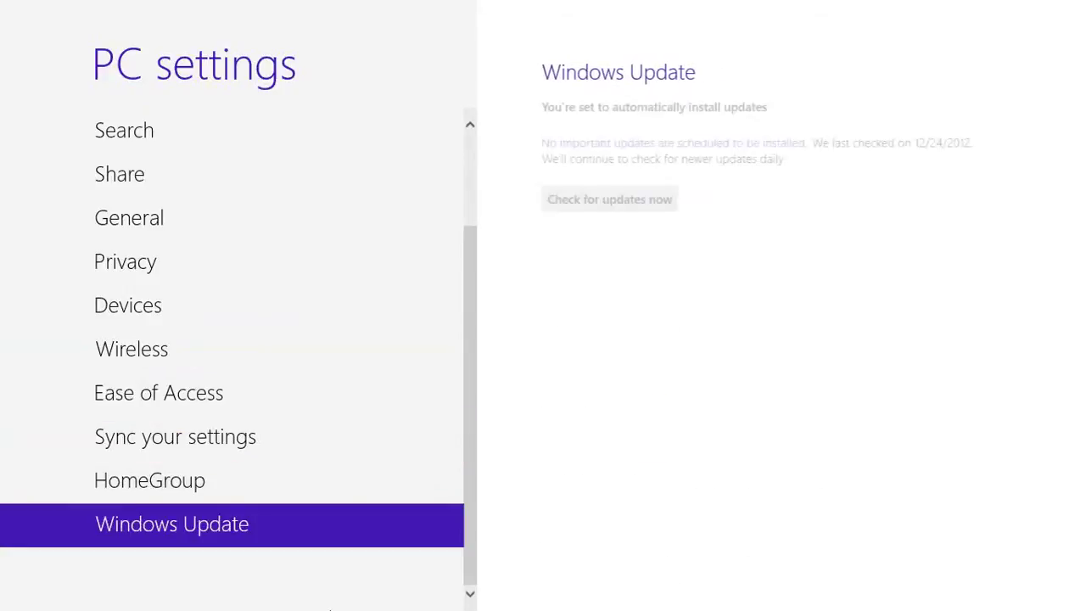
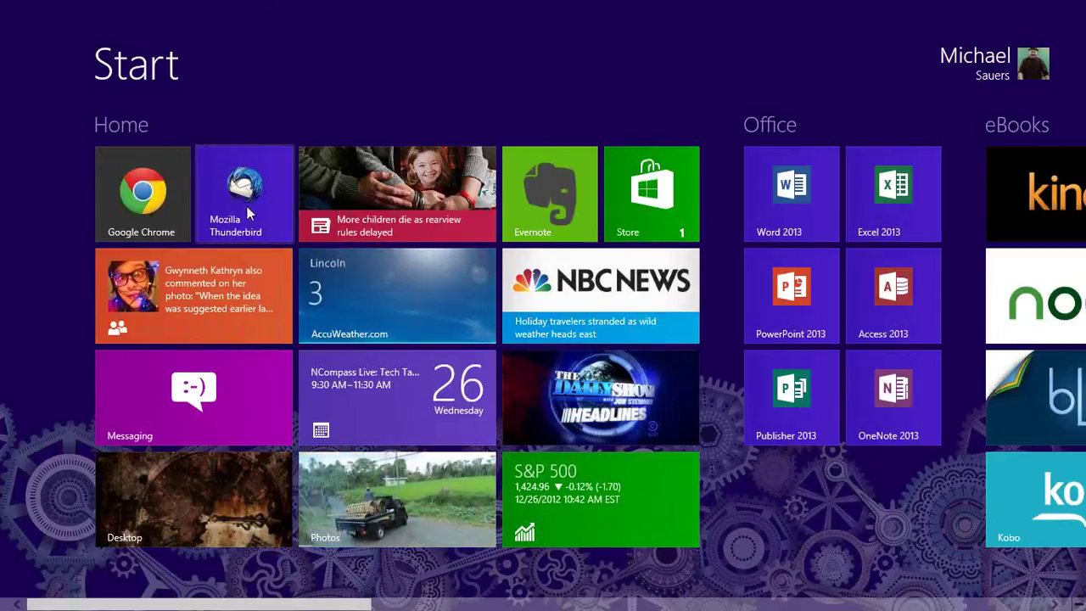
Open AccuWeather's Lincoln forecast in hourly view, paged forward to 10 PM tonight.
left_click(403, 313)
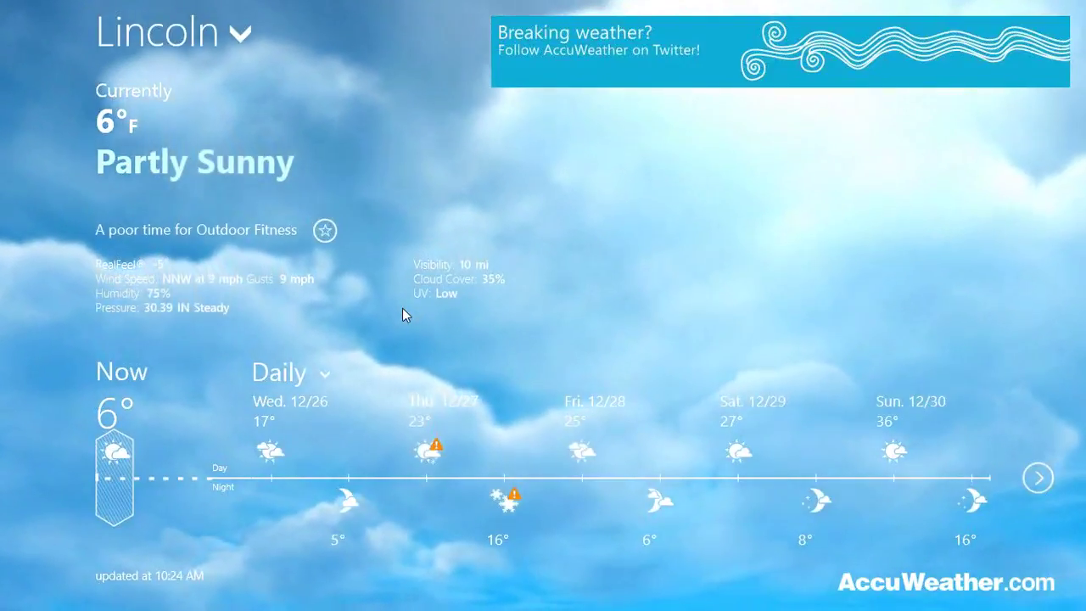
left_click(325, 376)
left_click(316, 437)
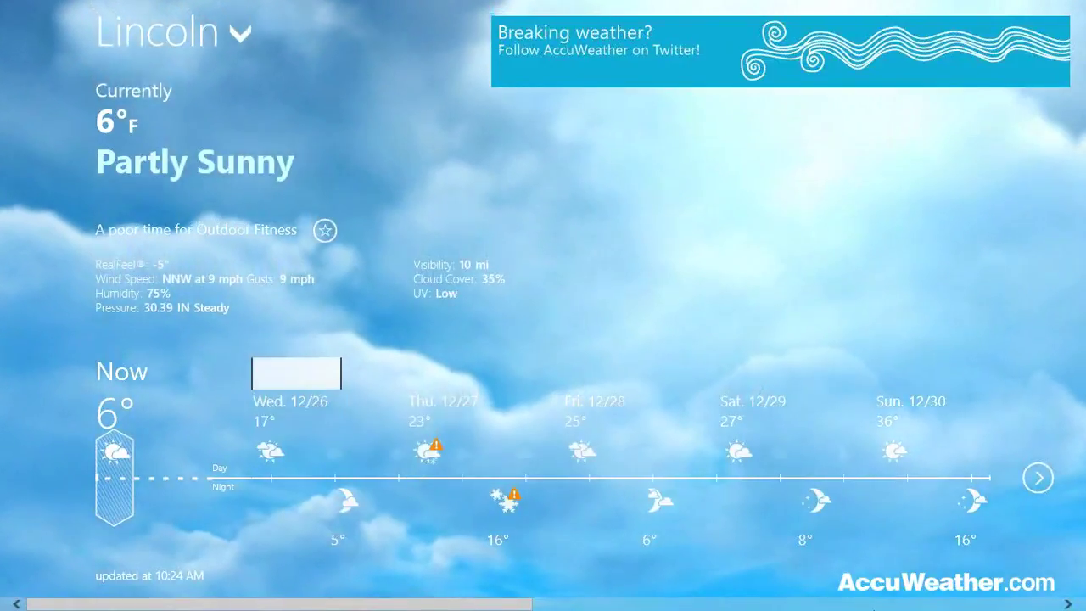
left_click(1037, 478)
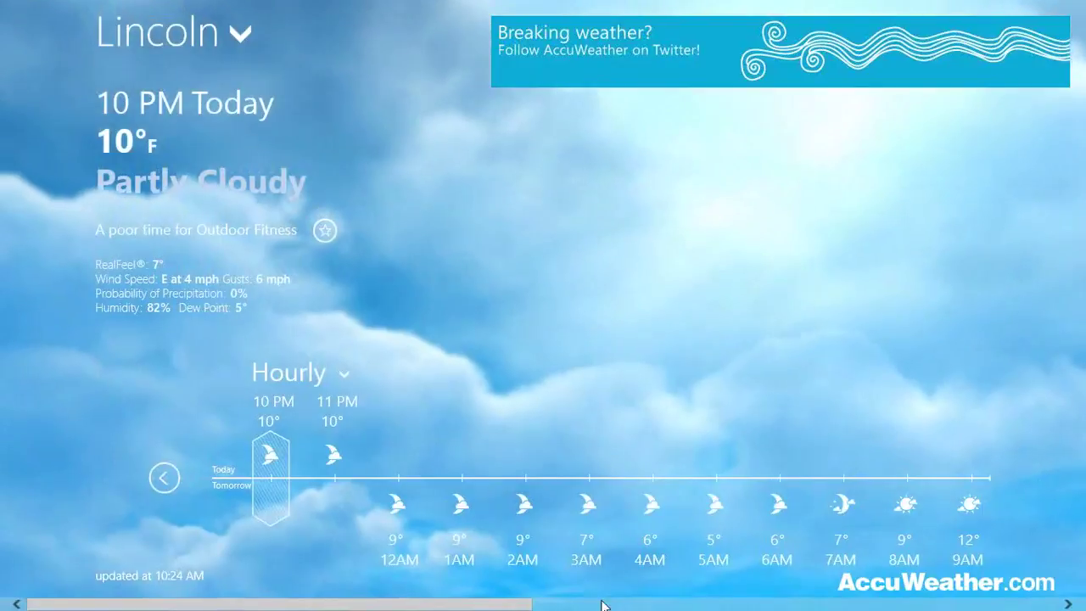
left_click_drag(503, 604, 1021, 604)
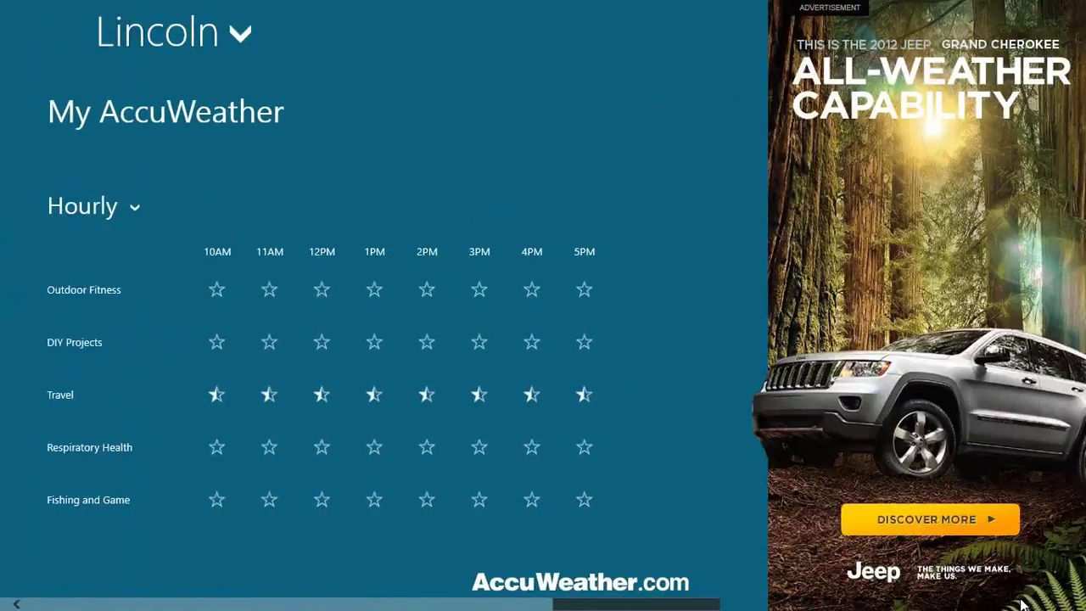
key("Home")
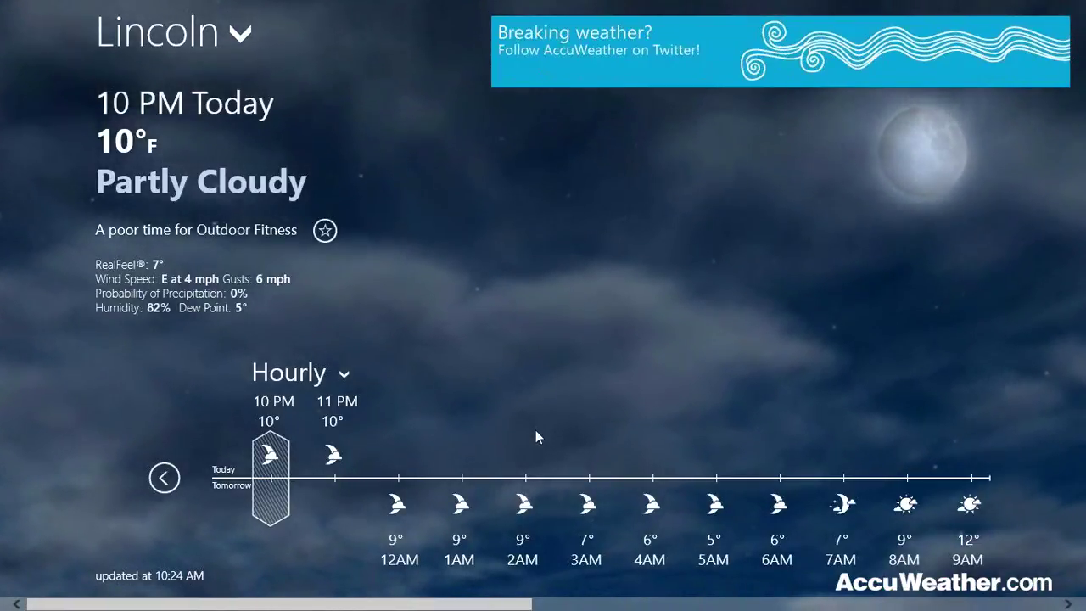
Open AccuWeather's Settings pane from the charms bar.
mouse_move(1084, 0)
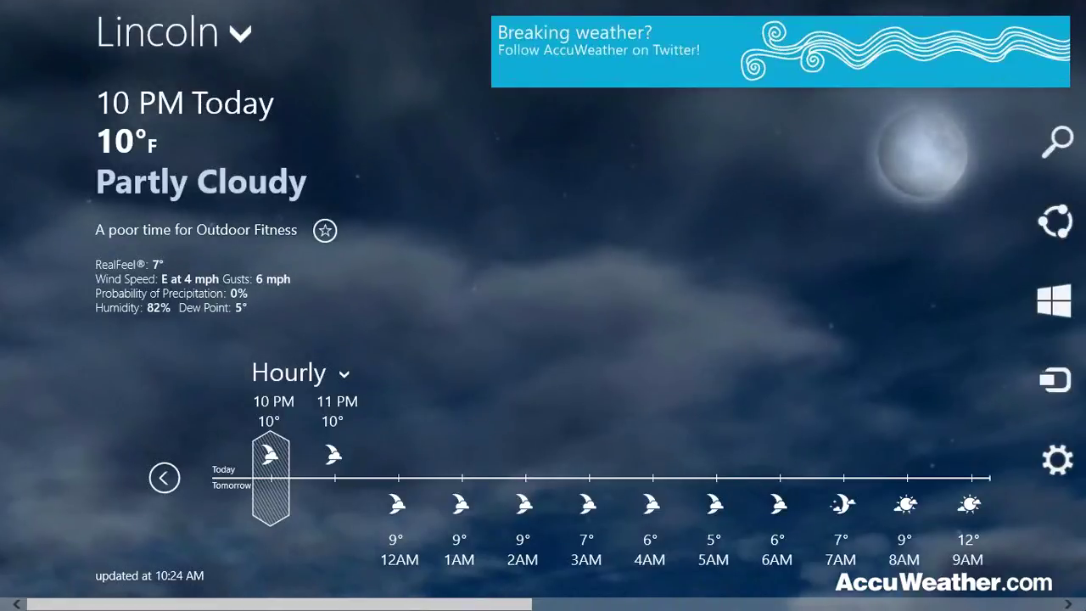
mouse_move(1075, 475)
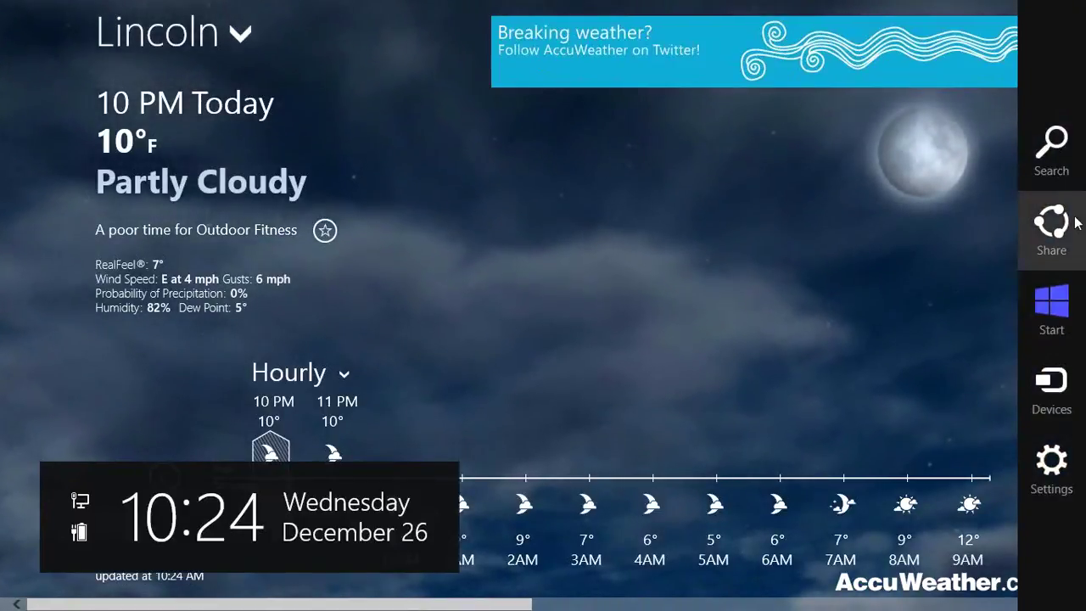
left_click(1059, 455)
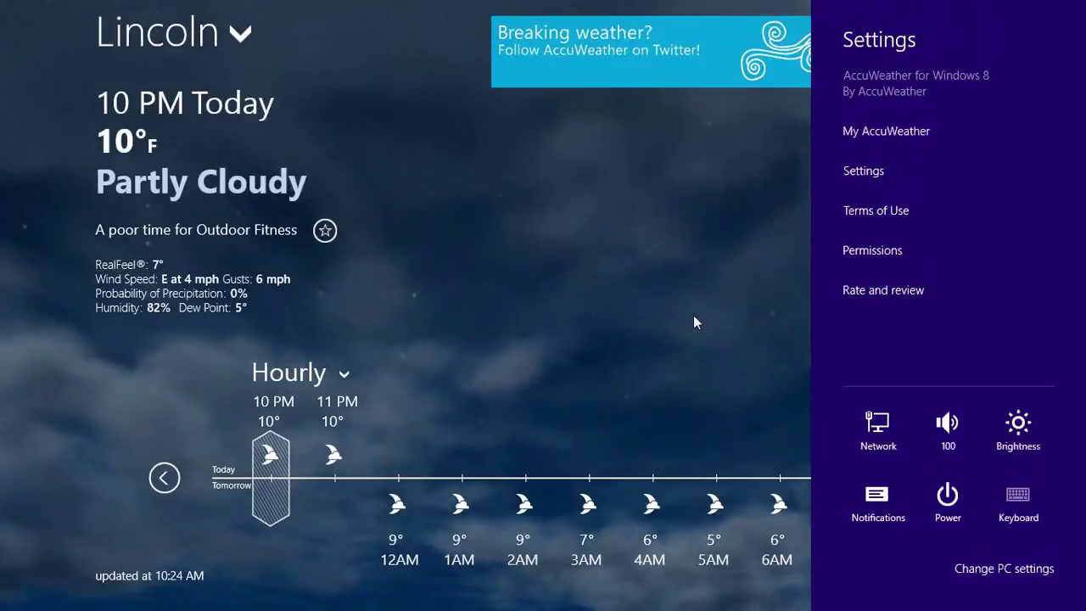
mouse_move(1, 594)
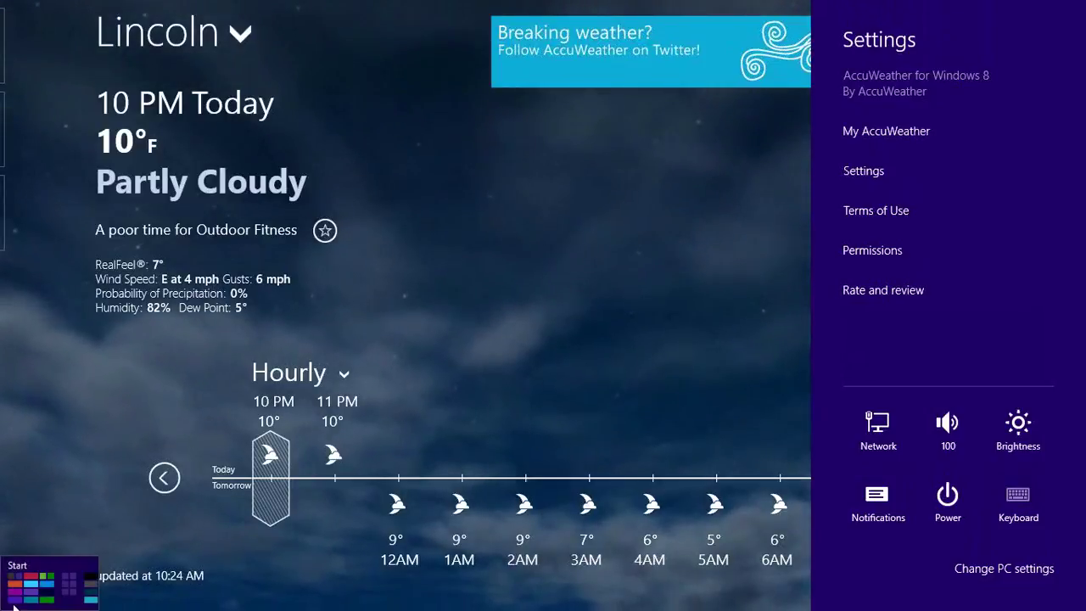
Return to the Start screen and launch the Windows Store home page.
left_click(14, 605)
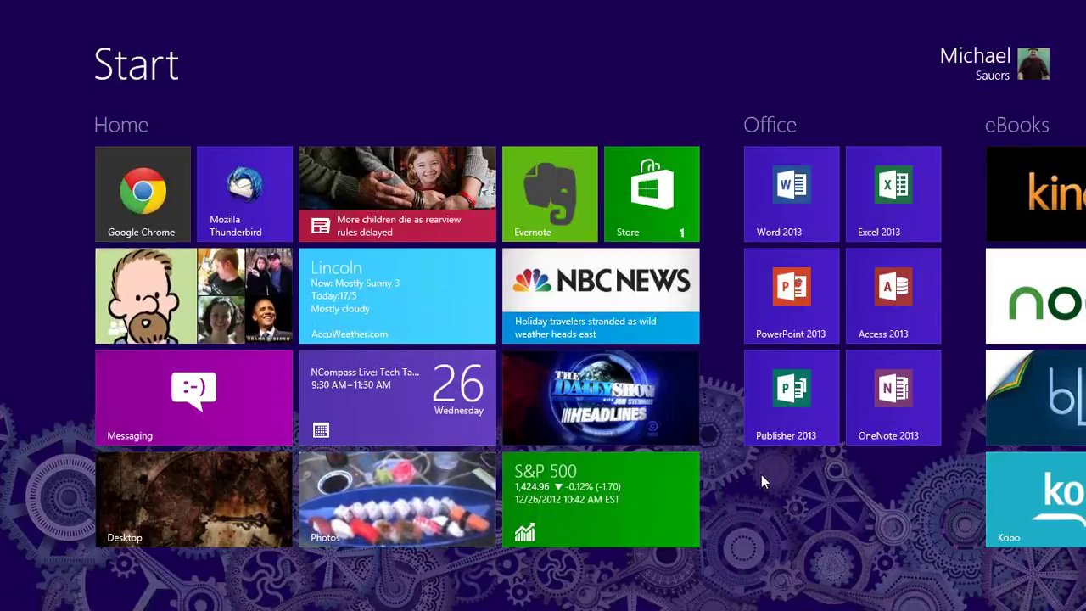
left_click(670, 195)
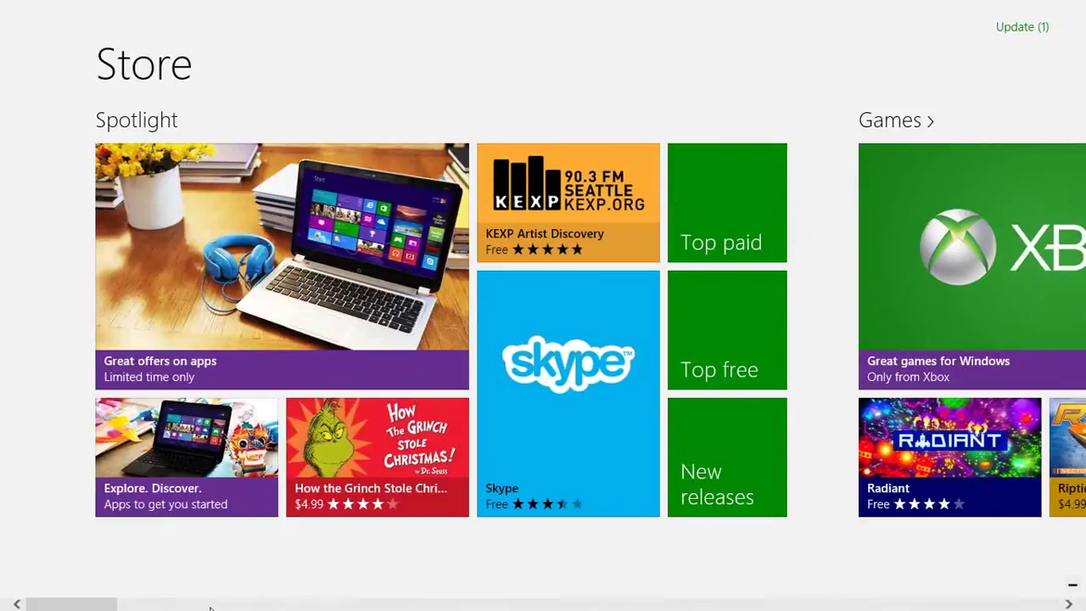
mouse_move(90, 607)
left_mouse_down()
mouse_move(237, 607)
mouse_move(73, 606)
left_mouse_up()
Install the pending NOOK app update, then go back to the Store home page.
left_click(1034, 32)
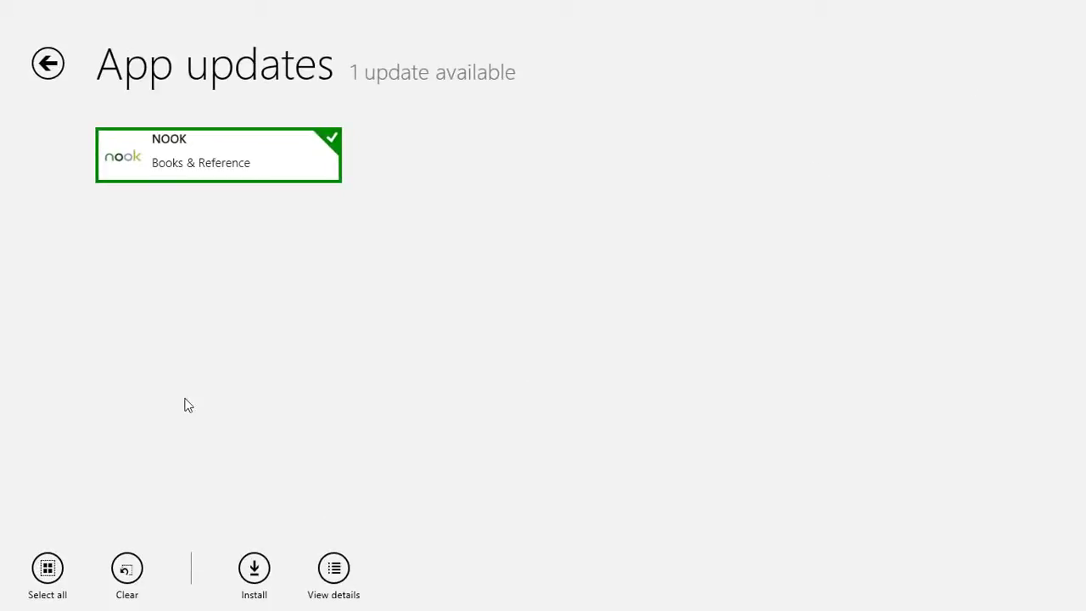
left_click(256, 570)
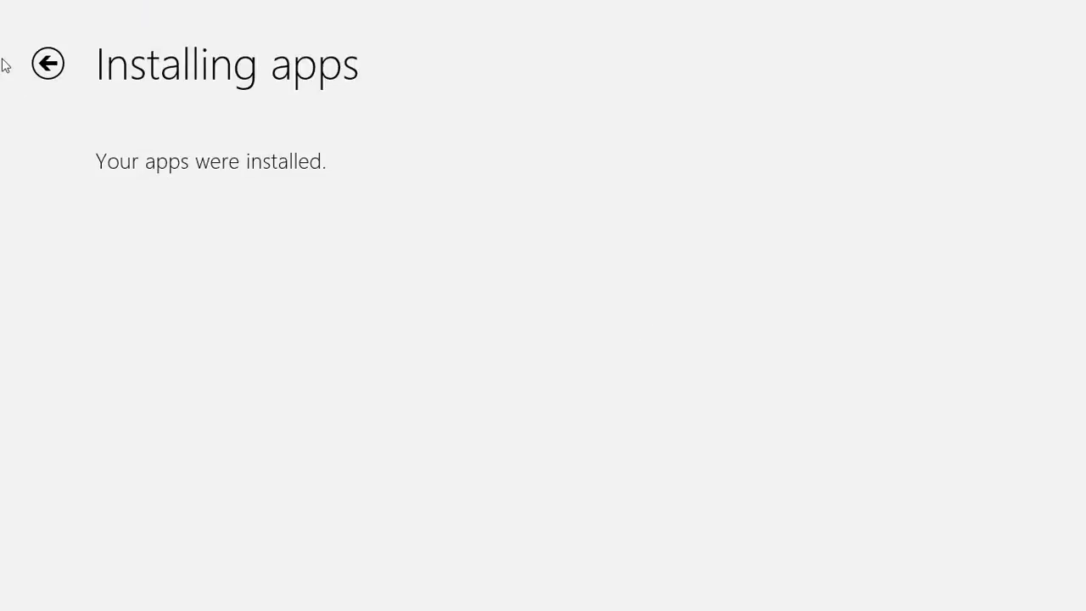
left_click(49, 64)
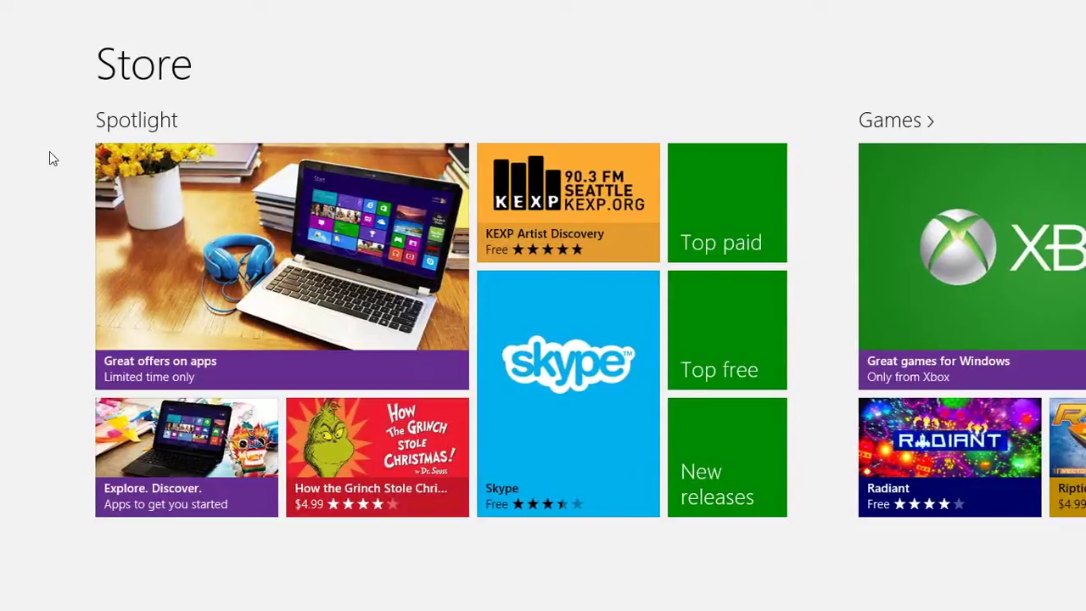
Search the Store for 'weather underground', which finds no apps.
key("super+c")
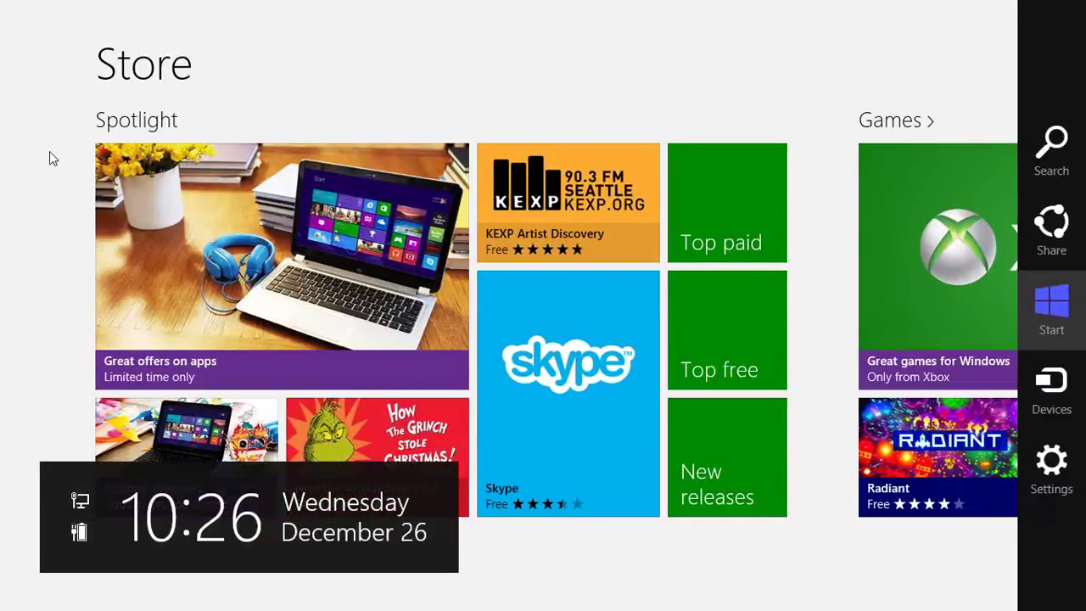
left_click(1069, 170)
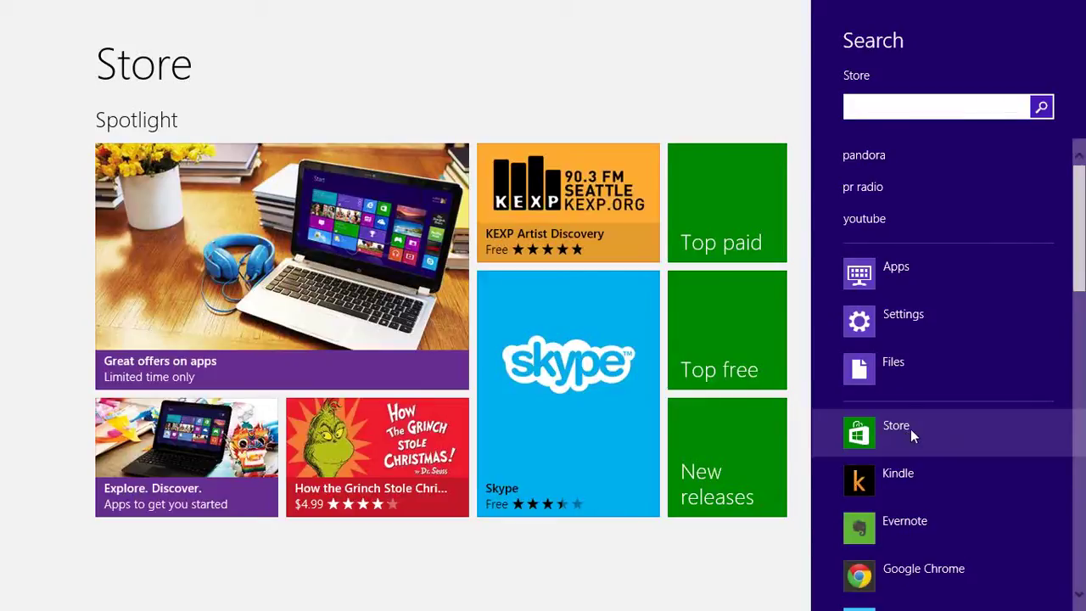
mouse_move(1079, 272)
left_mouse_down()
mouse_move(1082, 564)
mouse_move(1082, 263)
left_mouse_up()
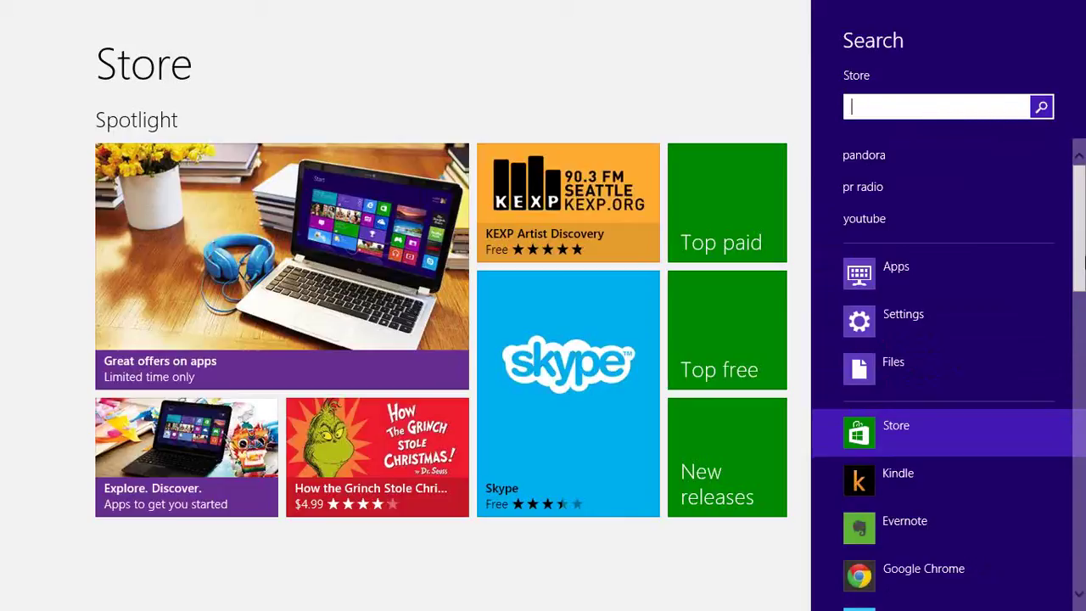
type("weather underground")
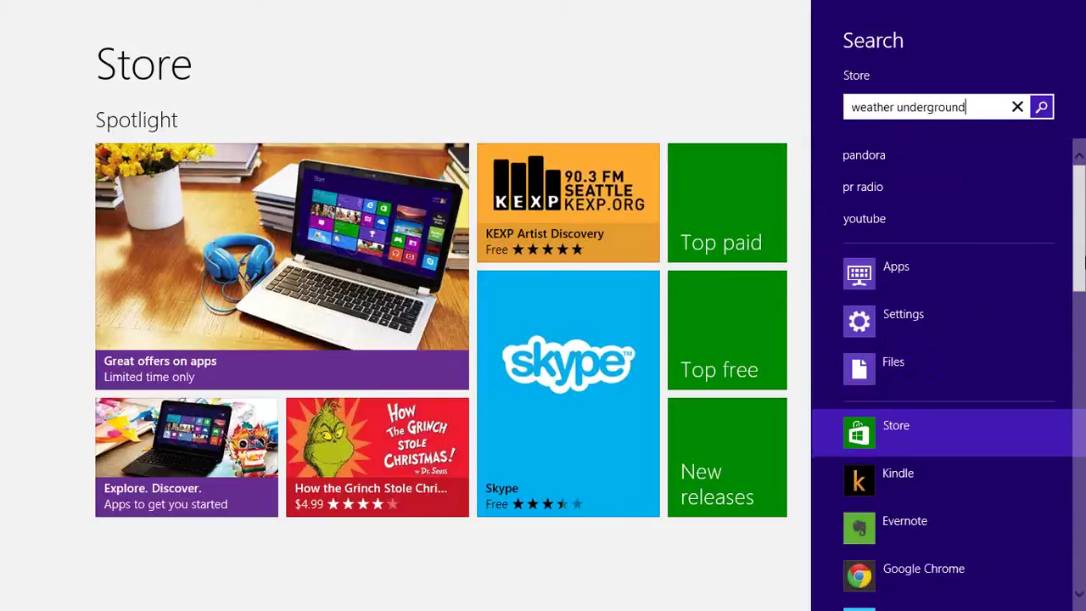
key("Return")
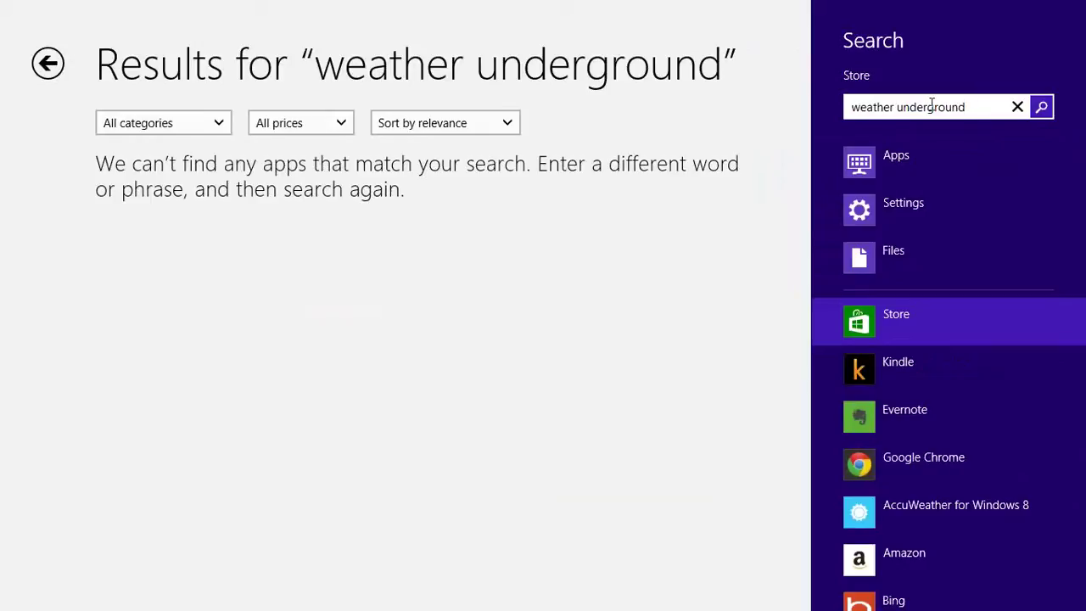
Shorten the search to 'weather' to list 1027 apps.
double_click(932, 107)
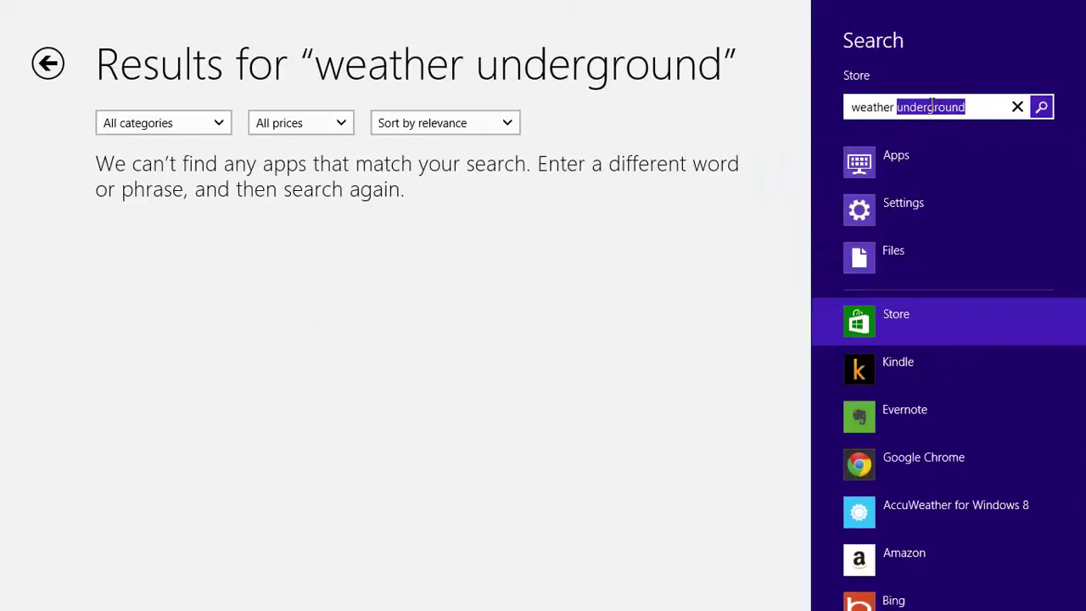
key("BackSpace")
key("Return")
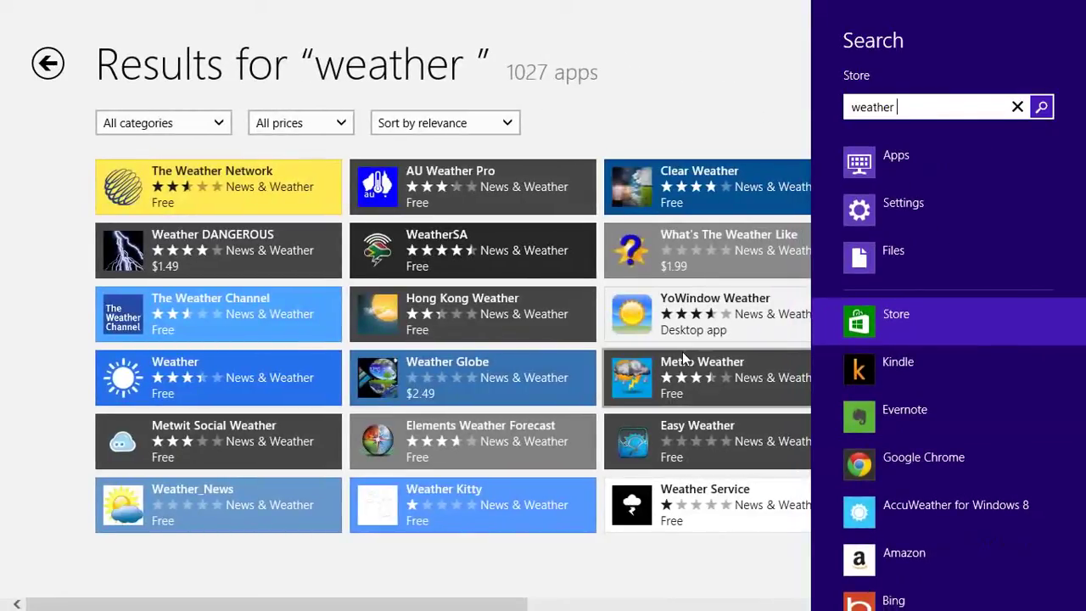
Open The Weather Channel's Store page, browse Details and Reviews, and install the free app.
left_click(487, 607)
scroll(509, 607, "down", 10)
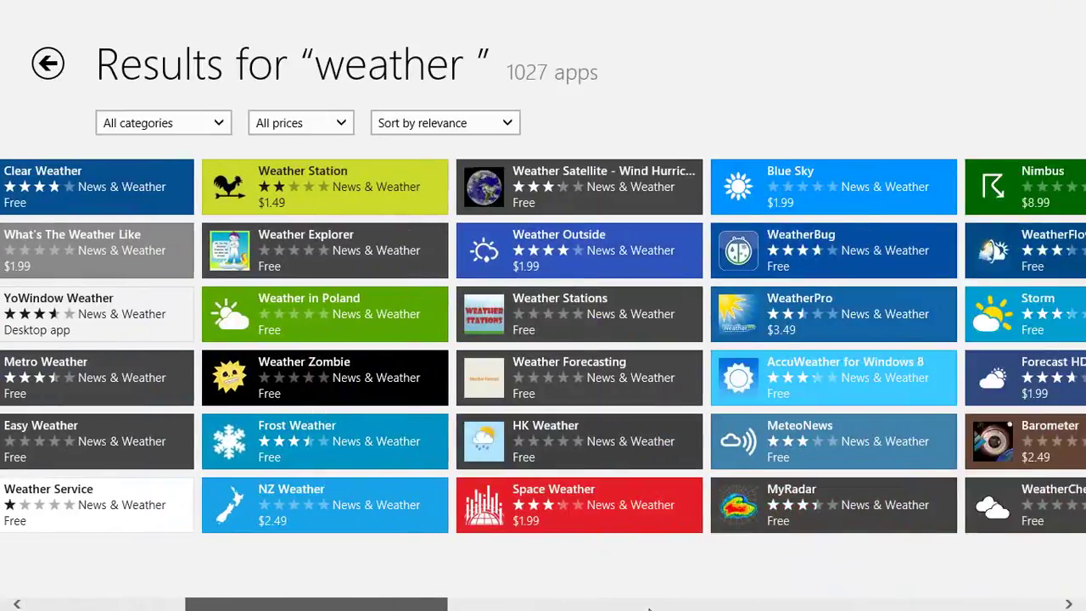
scroll(593, 607, "up", 10)
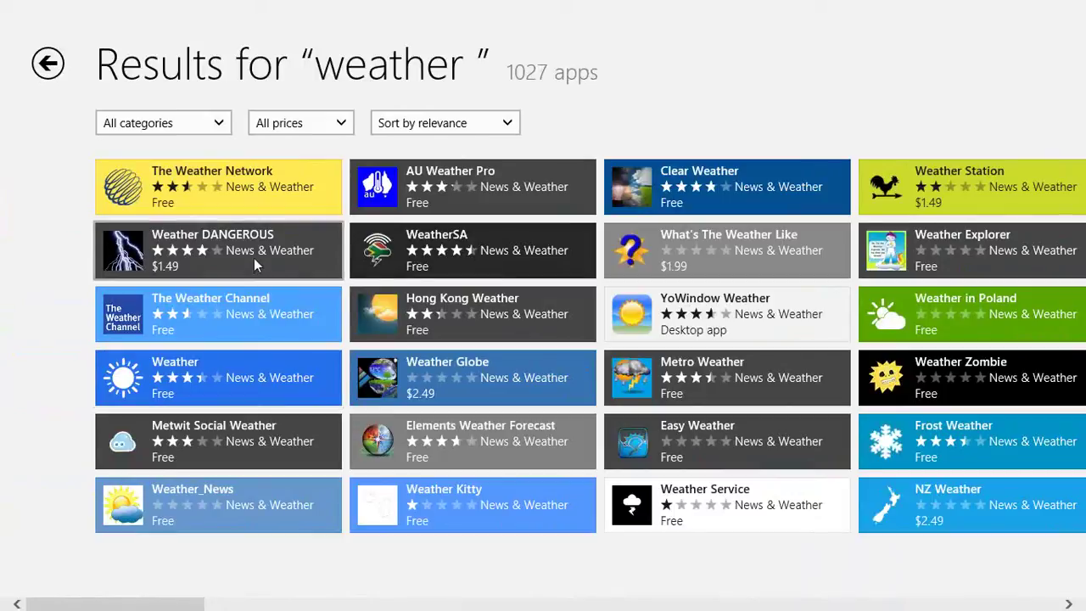
left_click(250, 312)
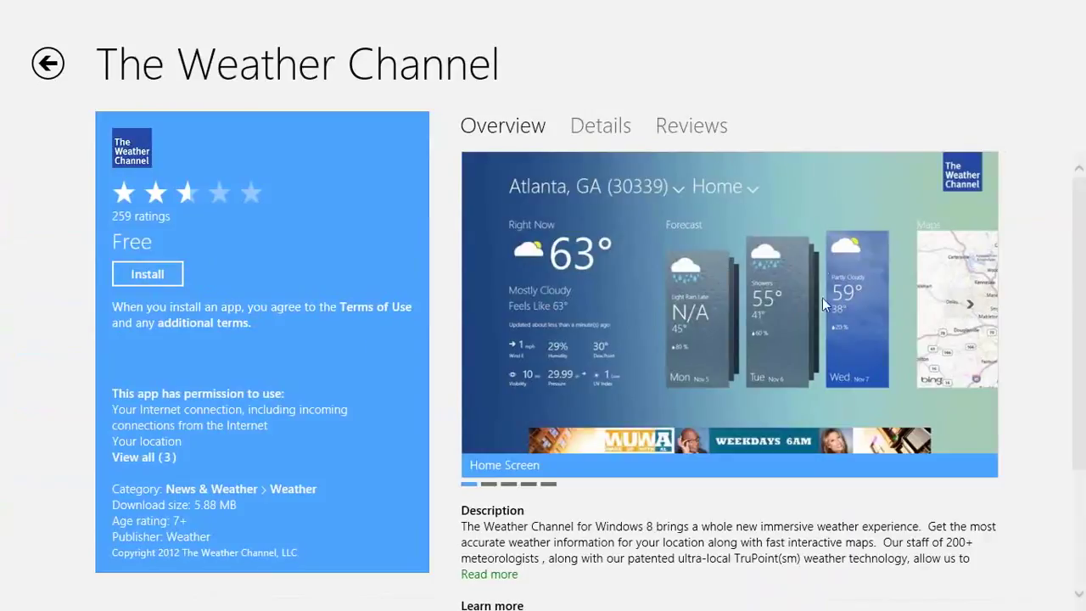
left_click(599, 127)
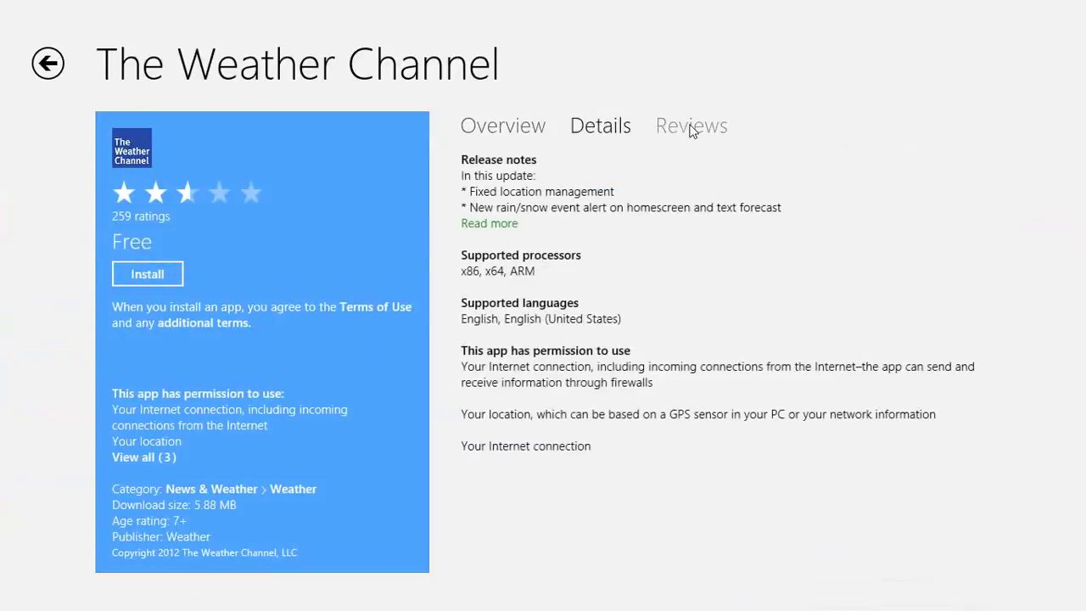
left_click(695, 127)
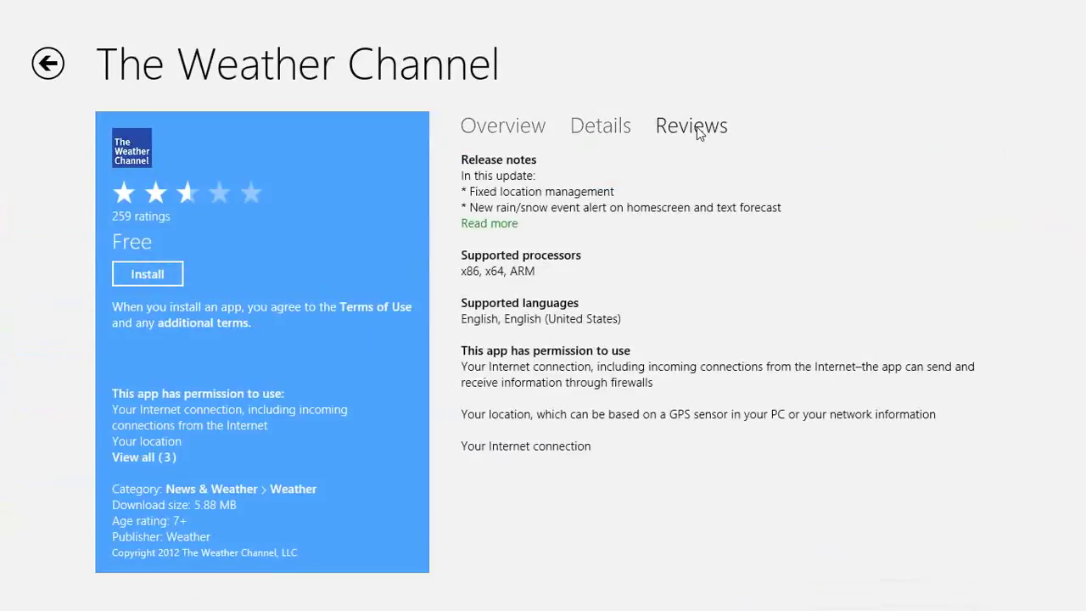
left_click(507, 127)
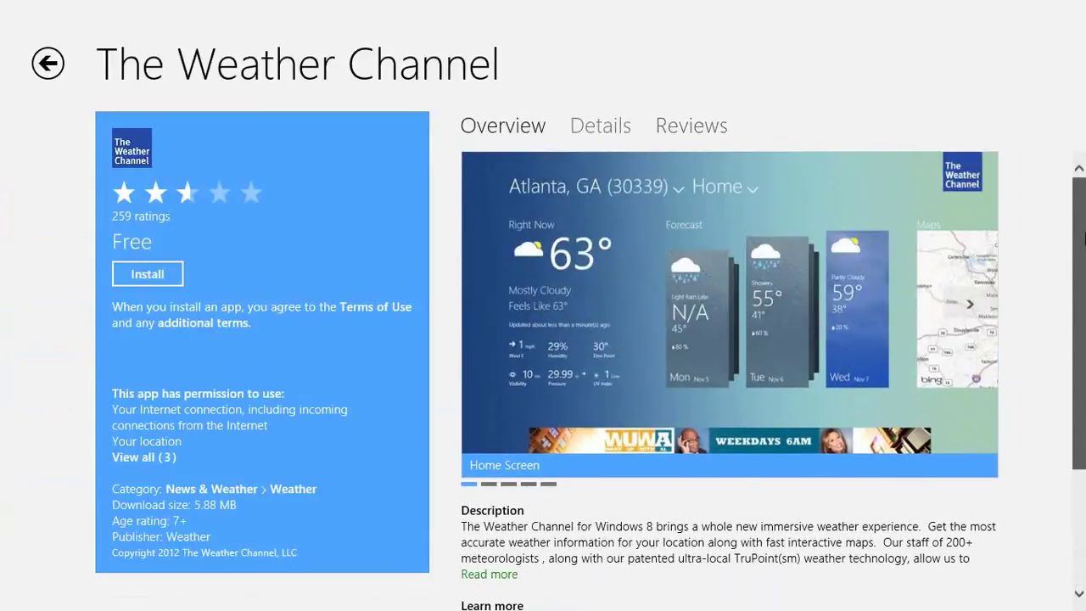
left_click(142, 276)
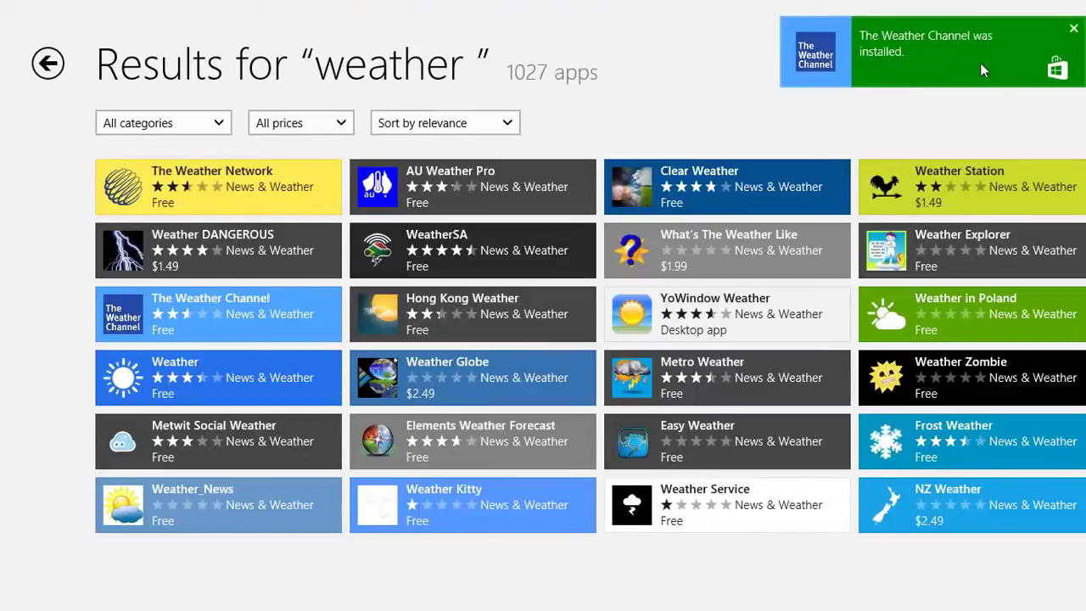
Launch The Weather Channel, allow location access, and add a location by ZIP code.
left_click(893, 44)
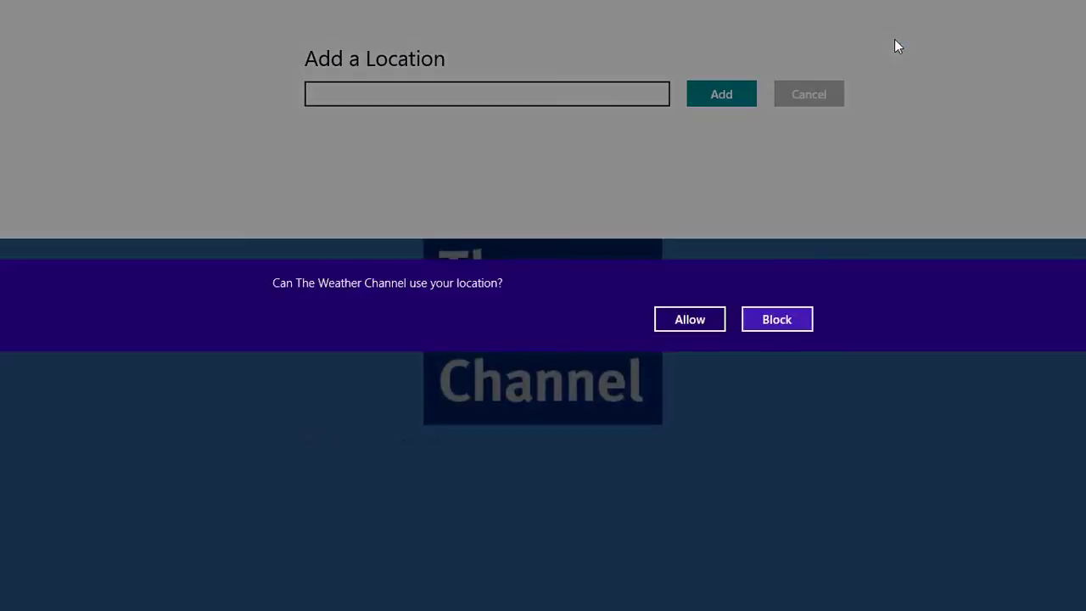
left_click(689, 320)
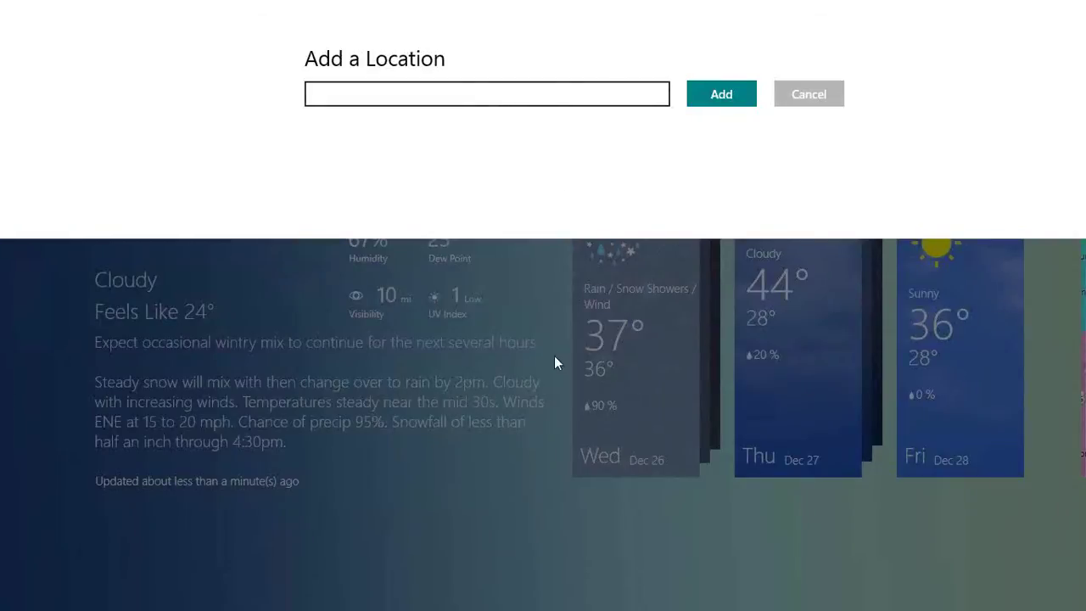
left_click(568, 97)
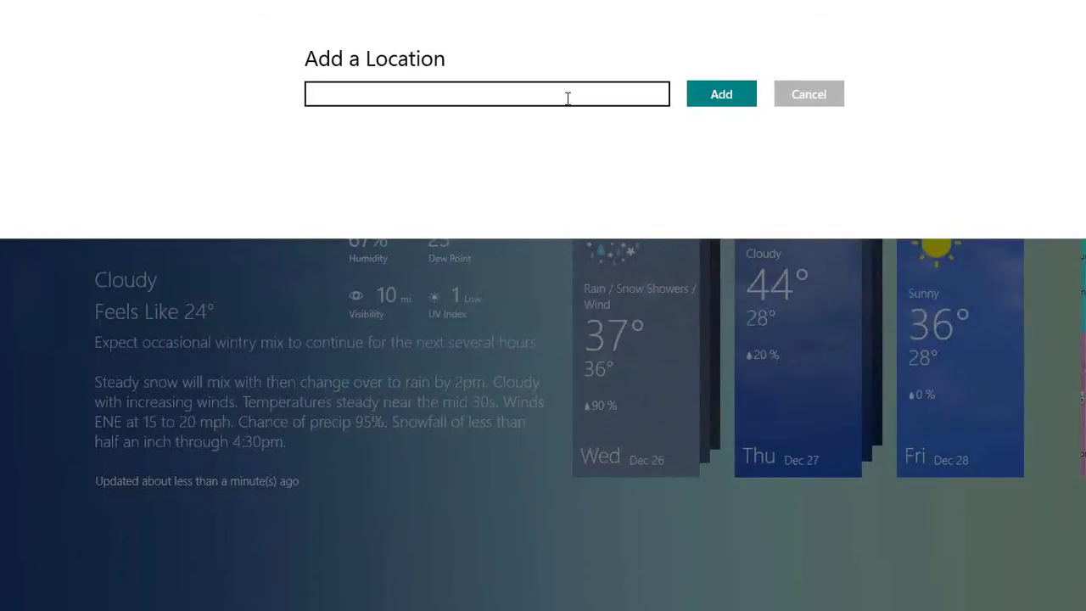
type("48322")
left_click(721, 94)
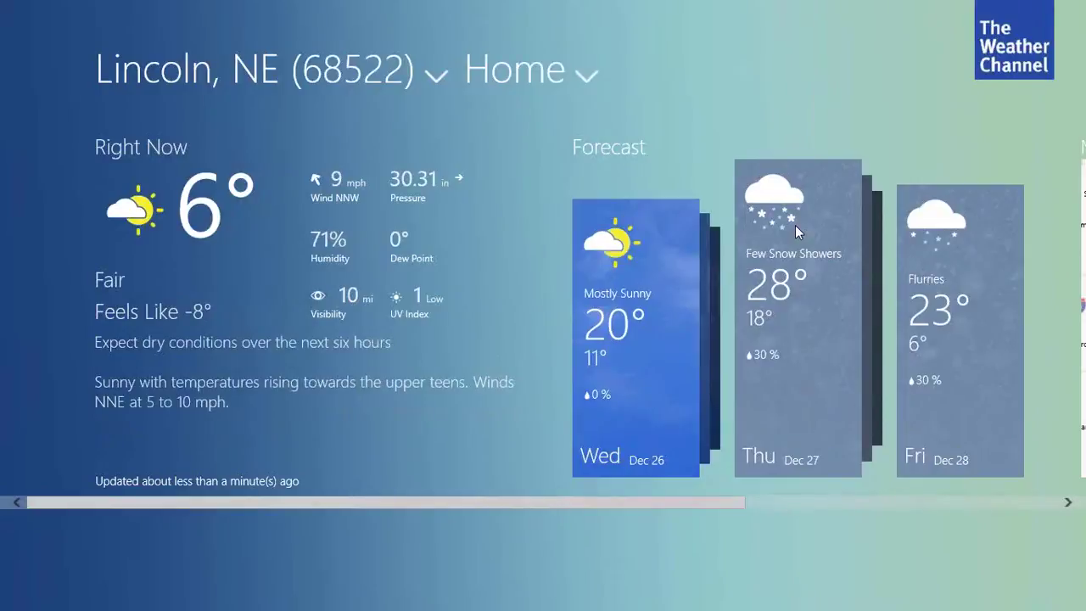
Move The Weather Channel tile from the Games group into Misc below the amazon tile.
key("super")
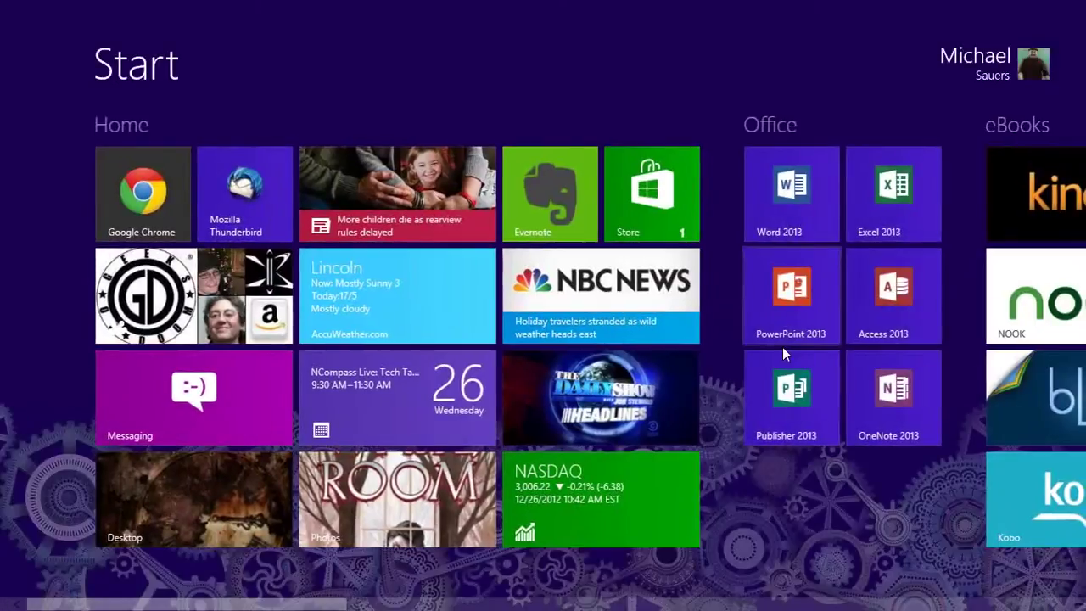
scroll(762, 382, "down", 10)
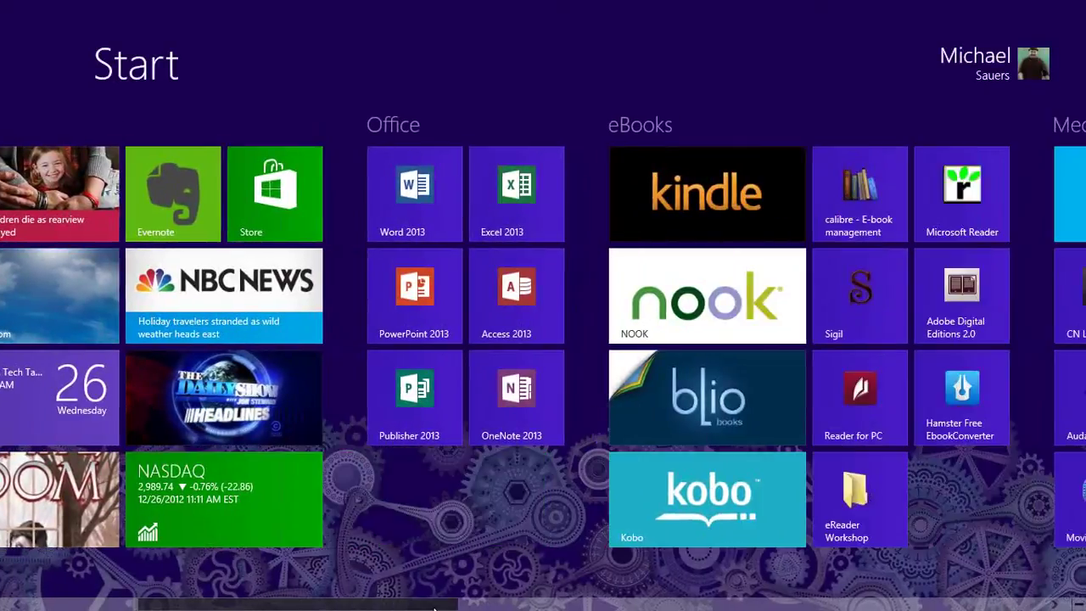
scroll(872, 278, "down", 10)
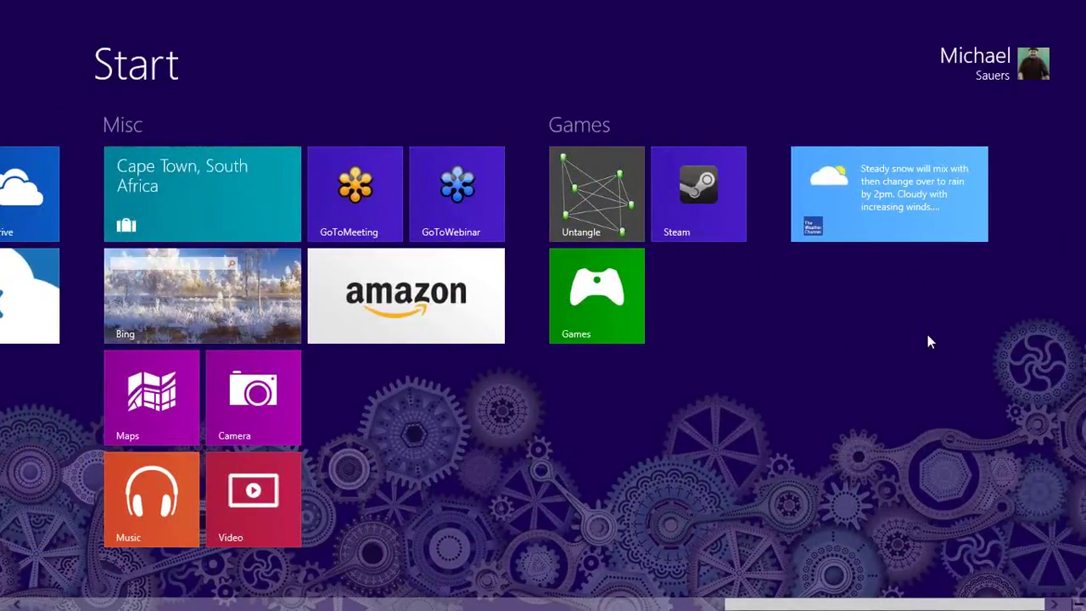
right_click(889, 200)
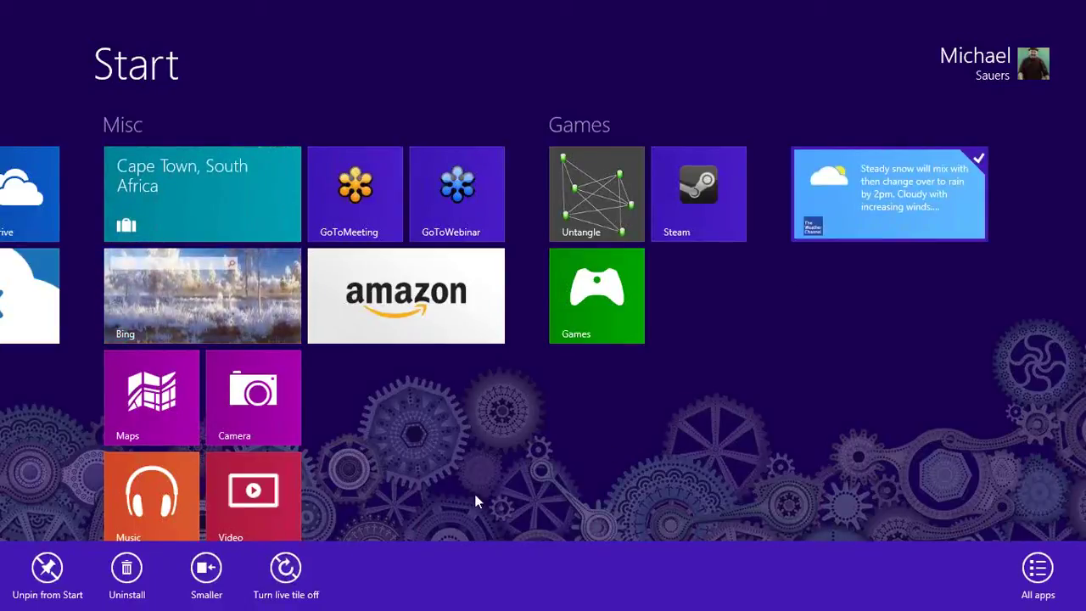
left_click(595, 434)
left_click_drag(901, 199, 431, 393)
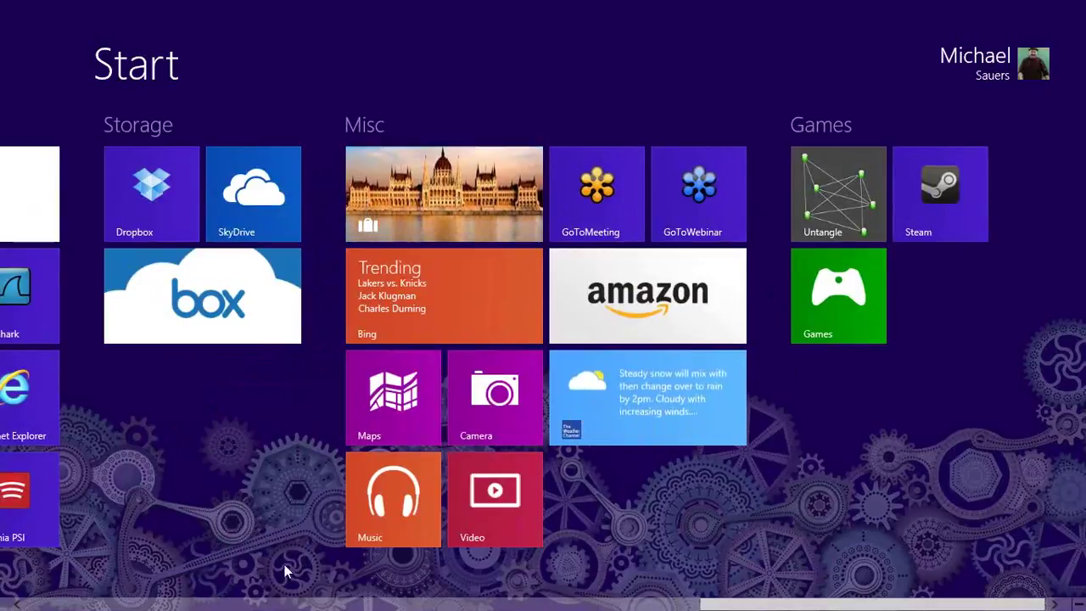
scroll(84, 608, "up", 10)
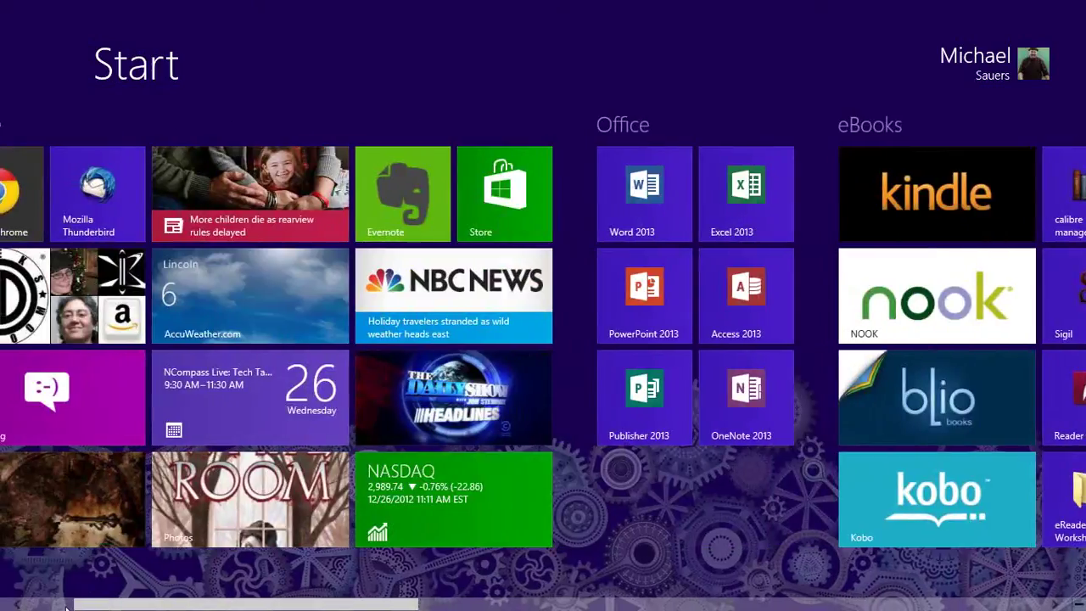
scroll(50, 607, "up", 2)
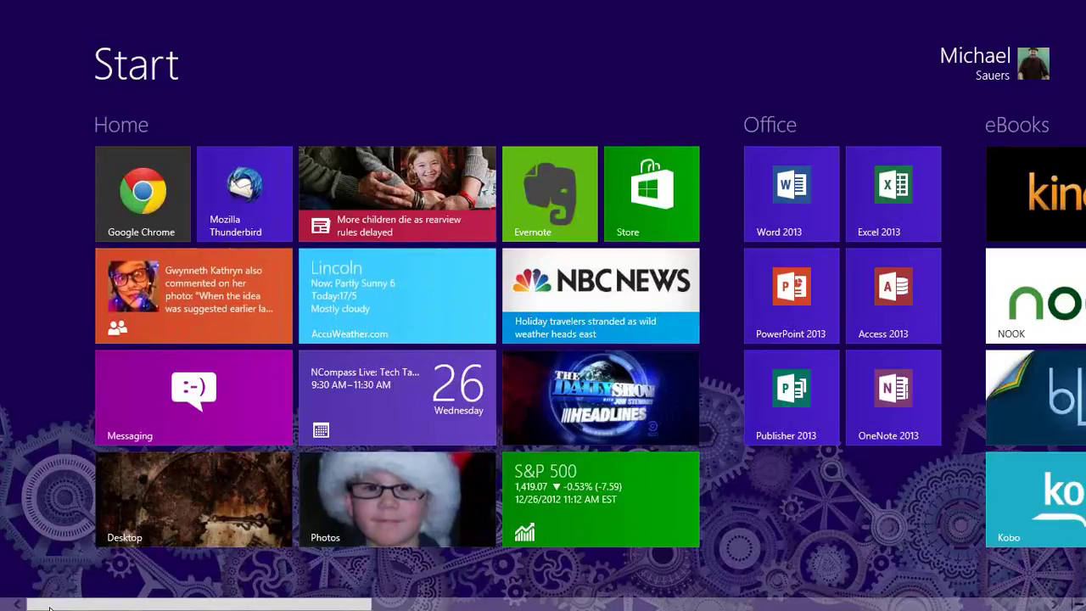
Search the Start screen for 'control' and open Control Panel.
type("control")
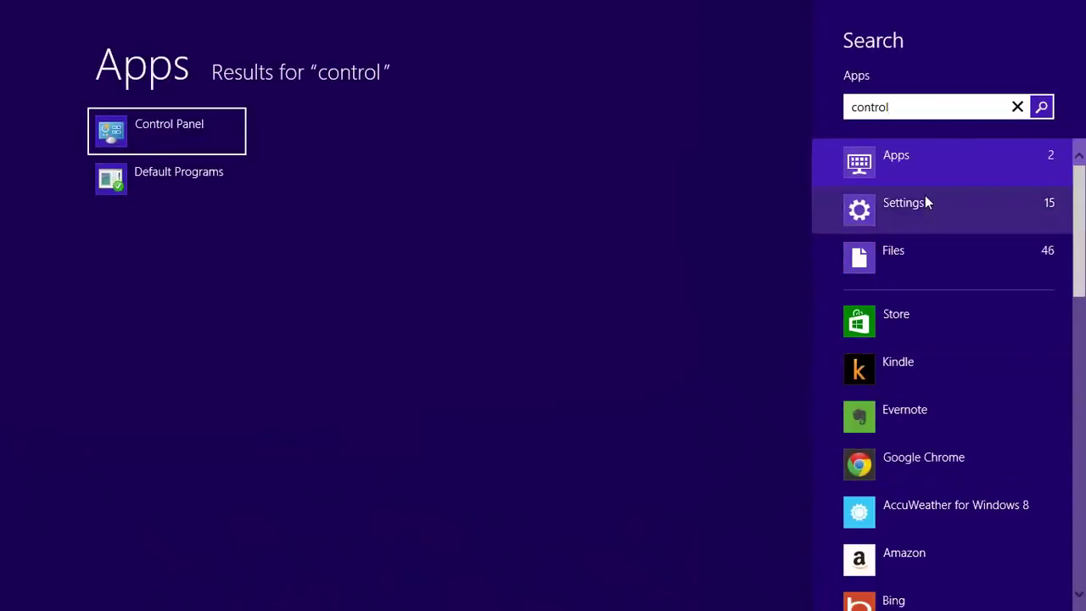
left_click(197, 145)
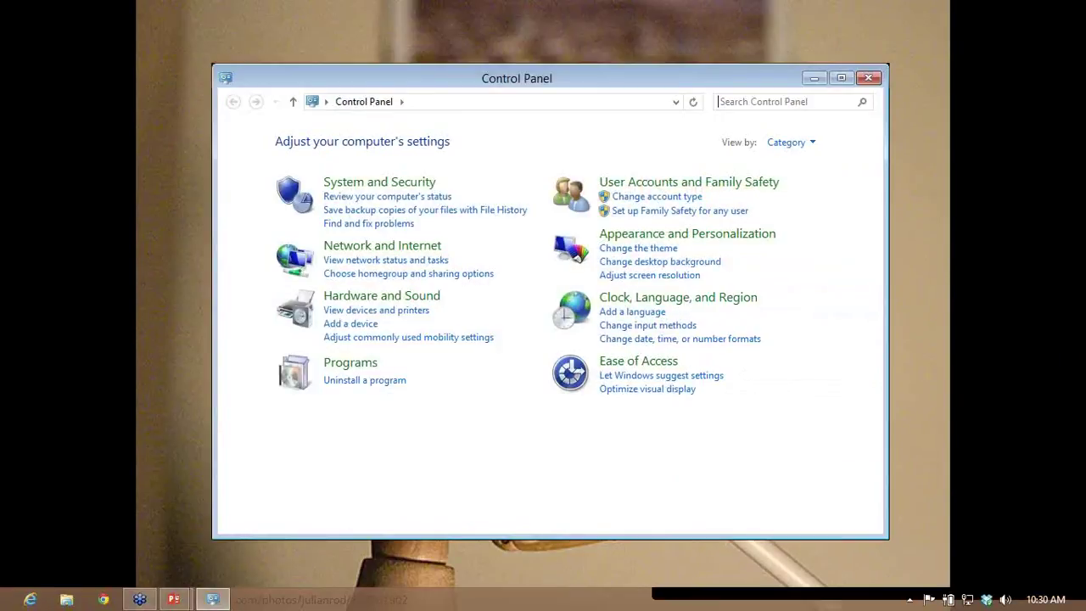
Close all PowerPoint windows from the taskbar, discarding unsaved presentation changes, leaving Control Panel open.
right_click(173, 599)
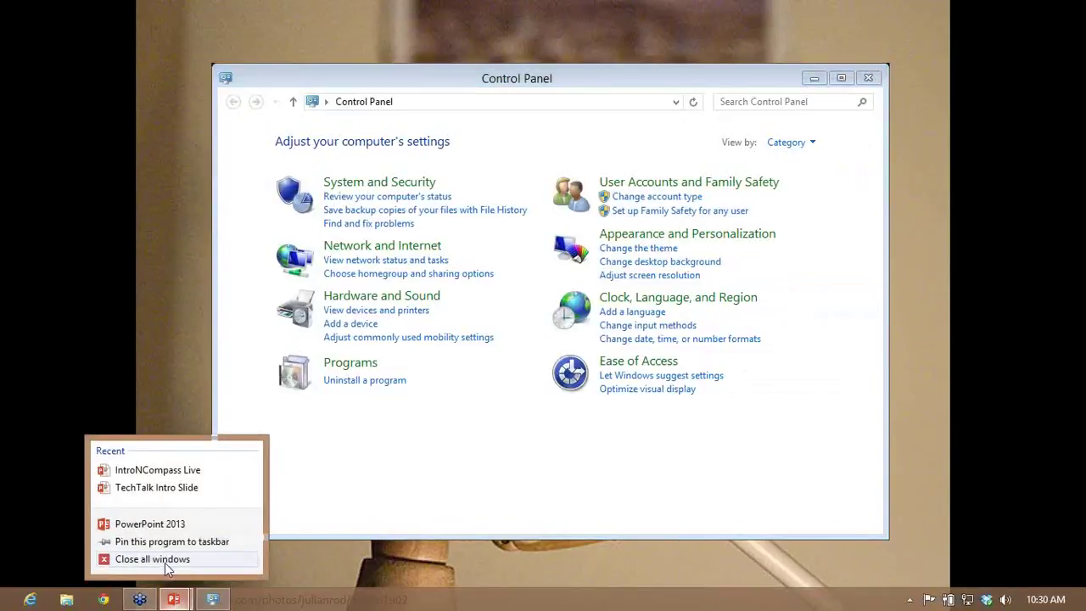
left_click(173, 599)
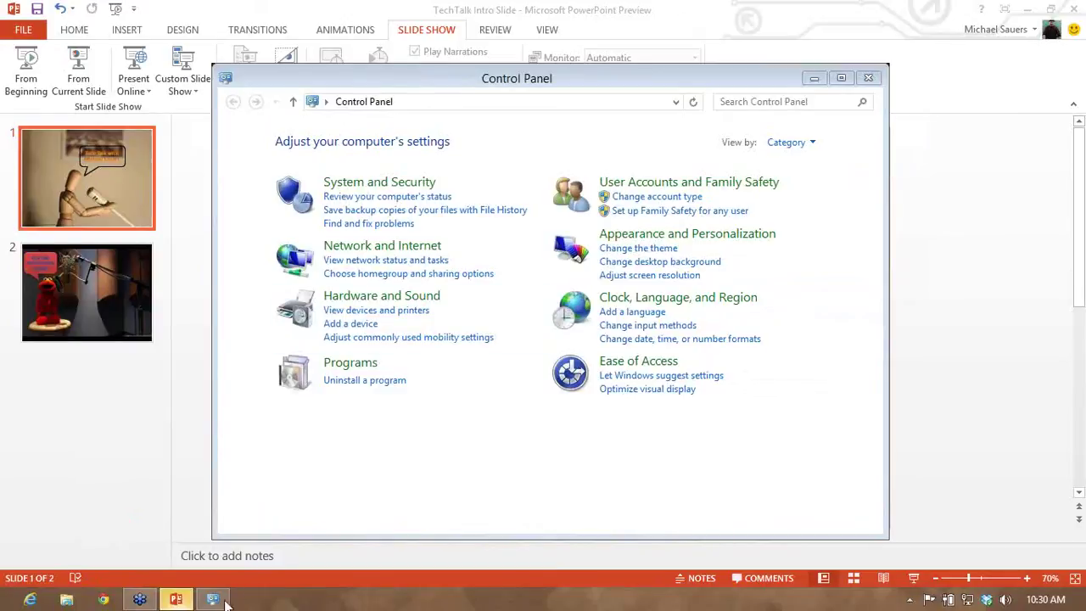
right_click(216, 601)
left_click(152, 562)
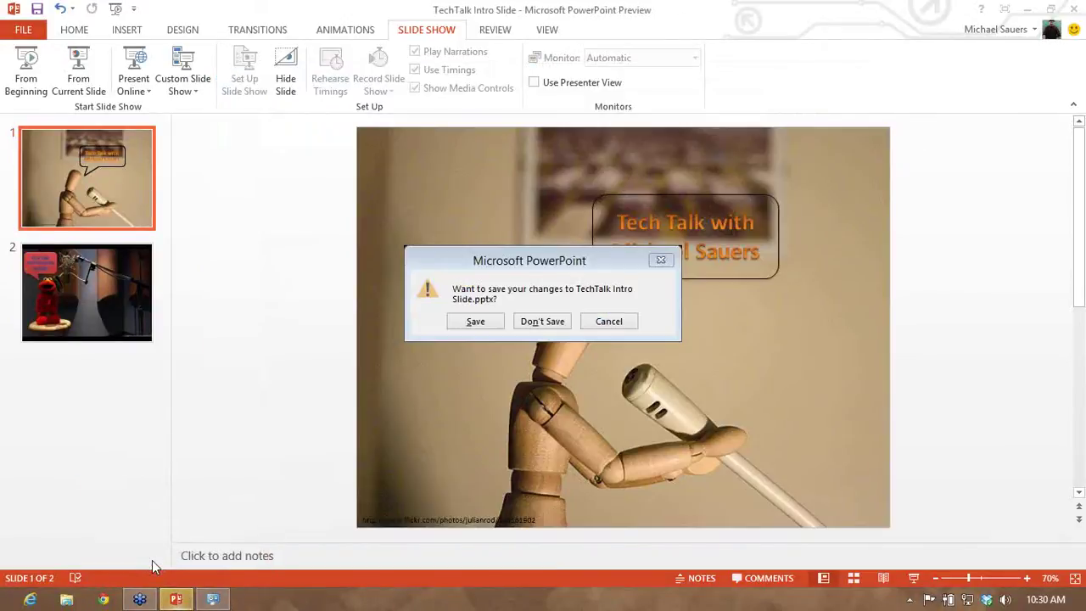
left_click(542, 321)
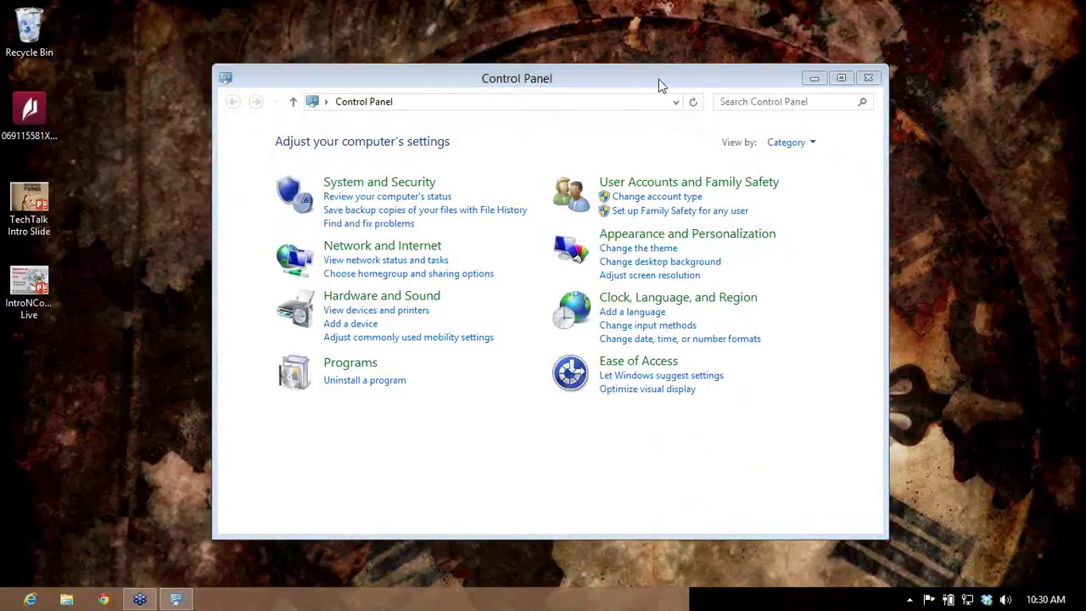
Move the Control Panel window up and to the left.
left_click_drag(657, 83, 557, 50)
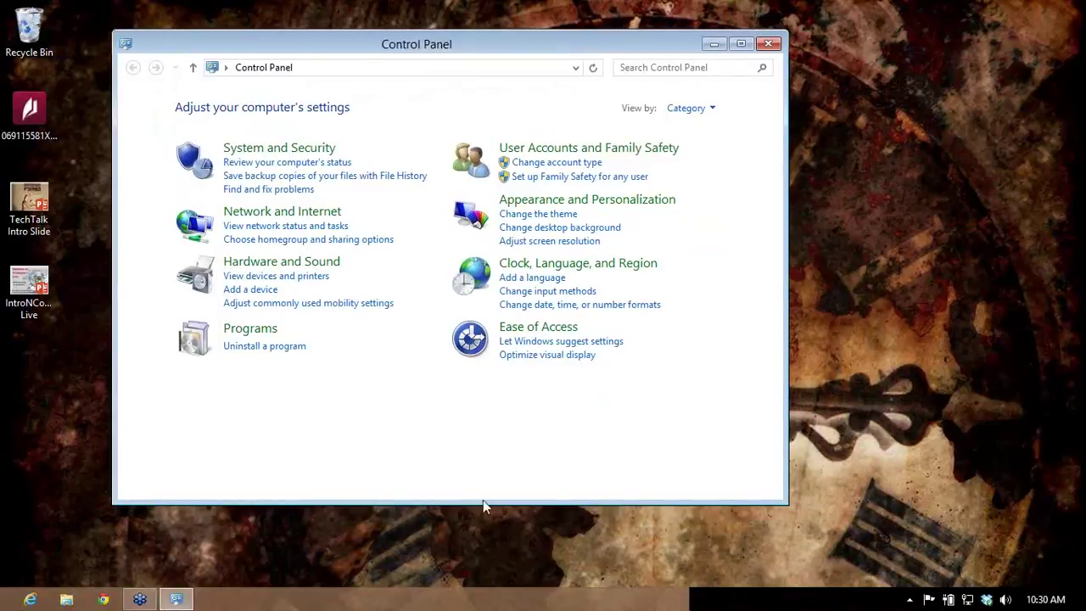
mouse_move(1030, 604)
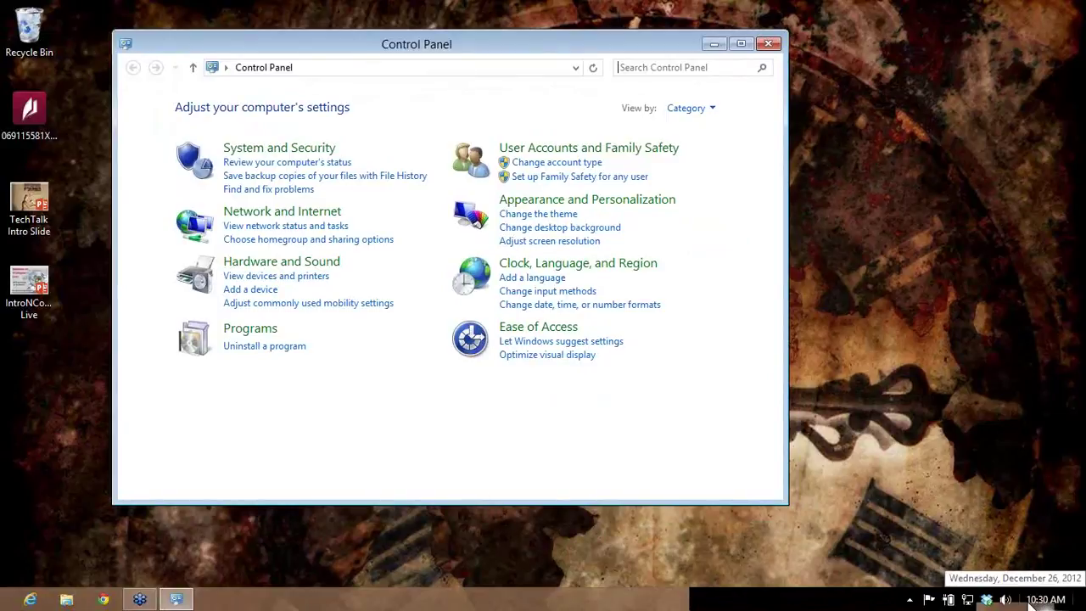
mouse_move(964, 601)
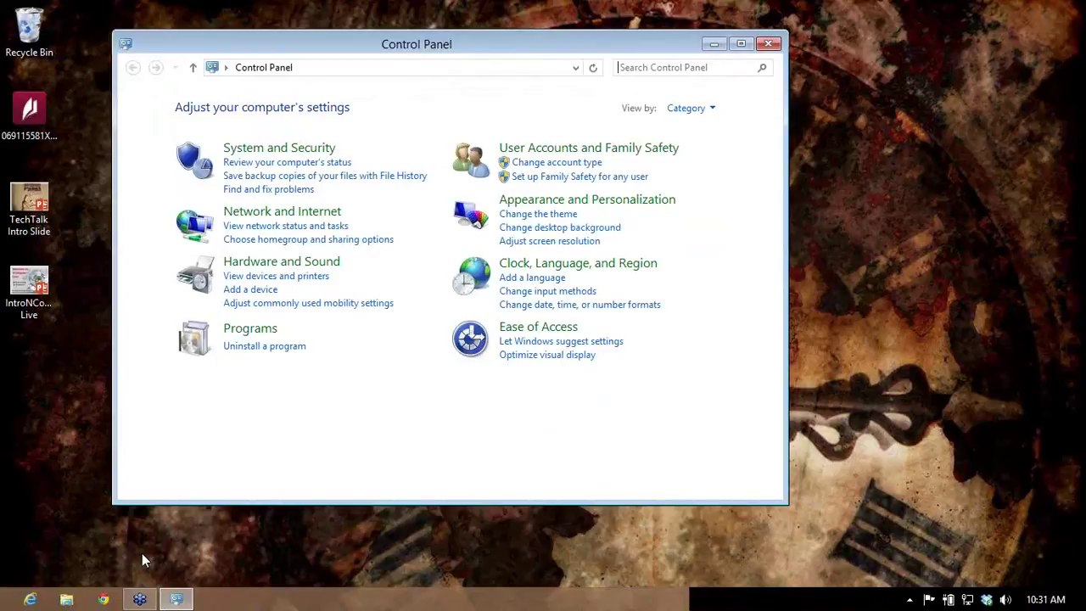
Glance at the system Settings pane, dismiss it, and close Control Panel.
mouse_move(1084, 2)
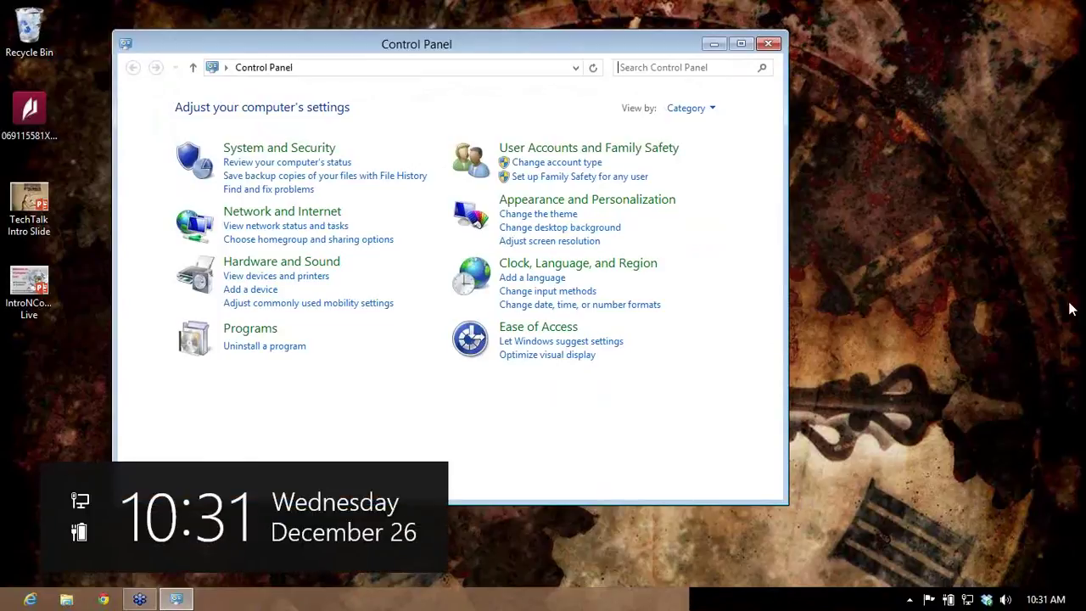
left_click(1069, 484)
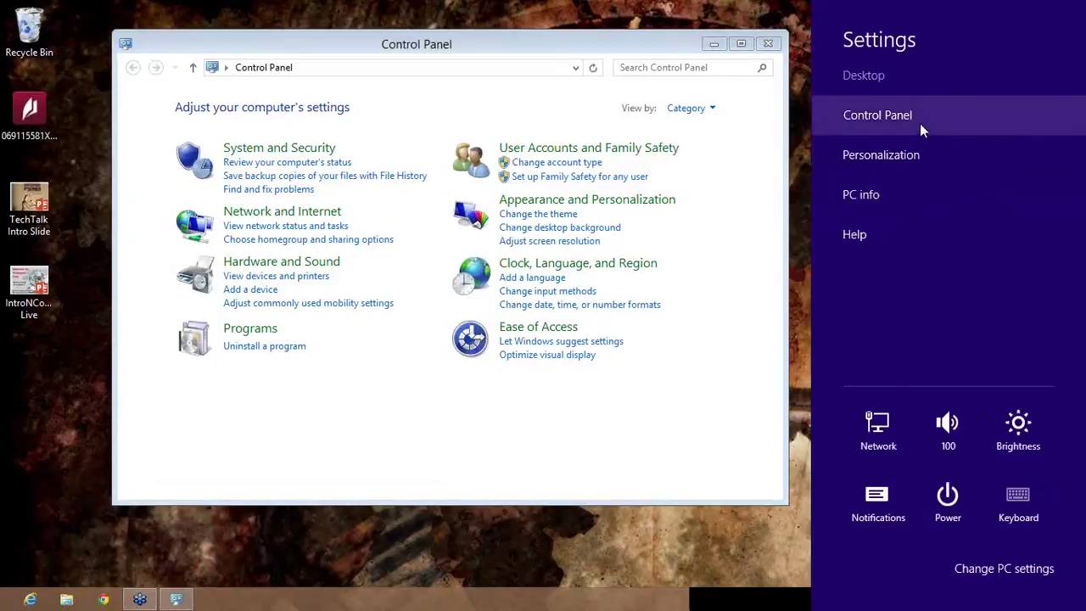
left_click(768, 43)
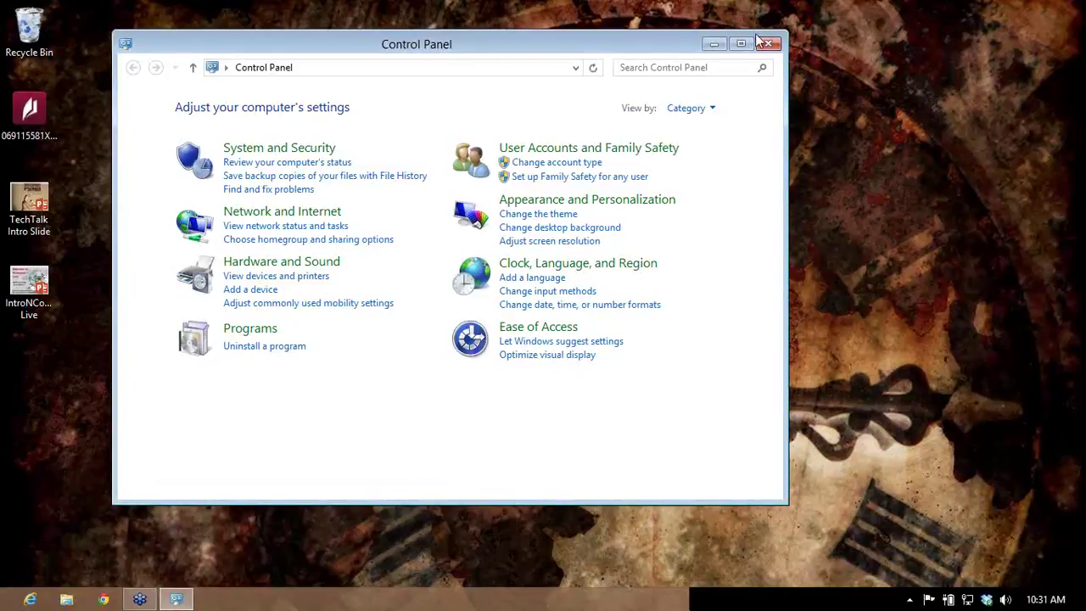
left_click(768, 43)
Show the desktop context menu and look at its View and New options.
right_click(433, 69)
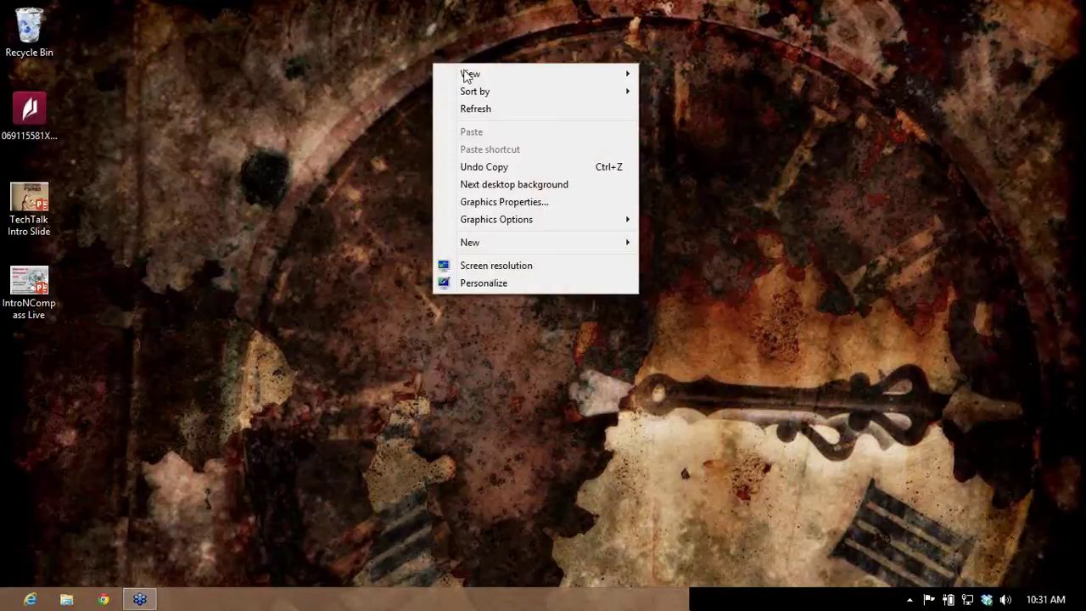
mouse_move(531, 81)
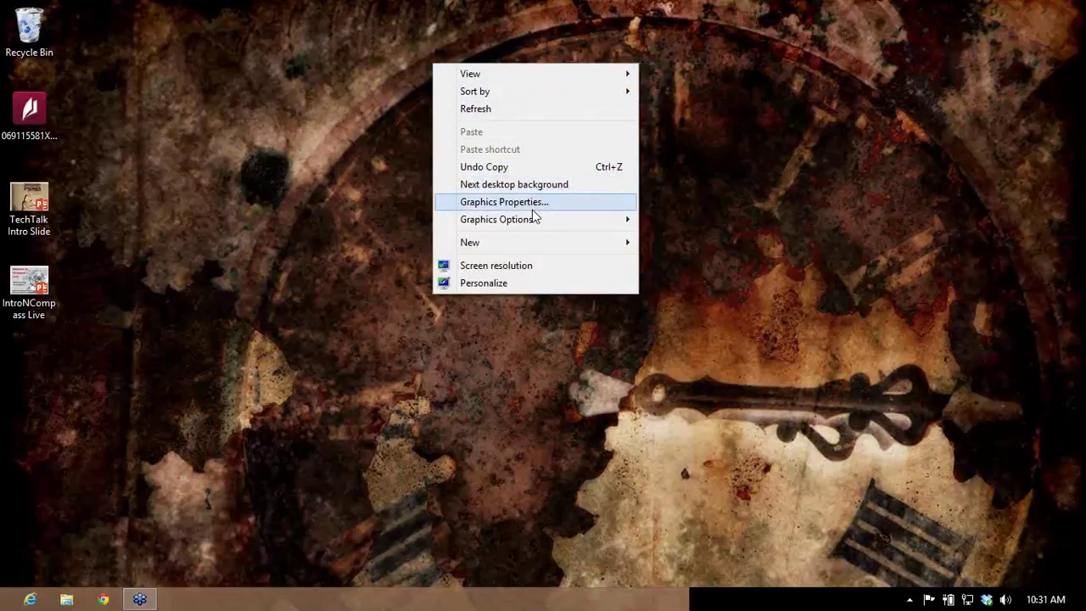
mouse_move(530, 250)
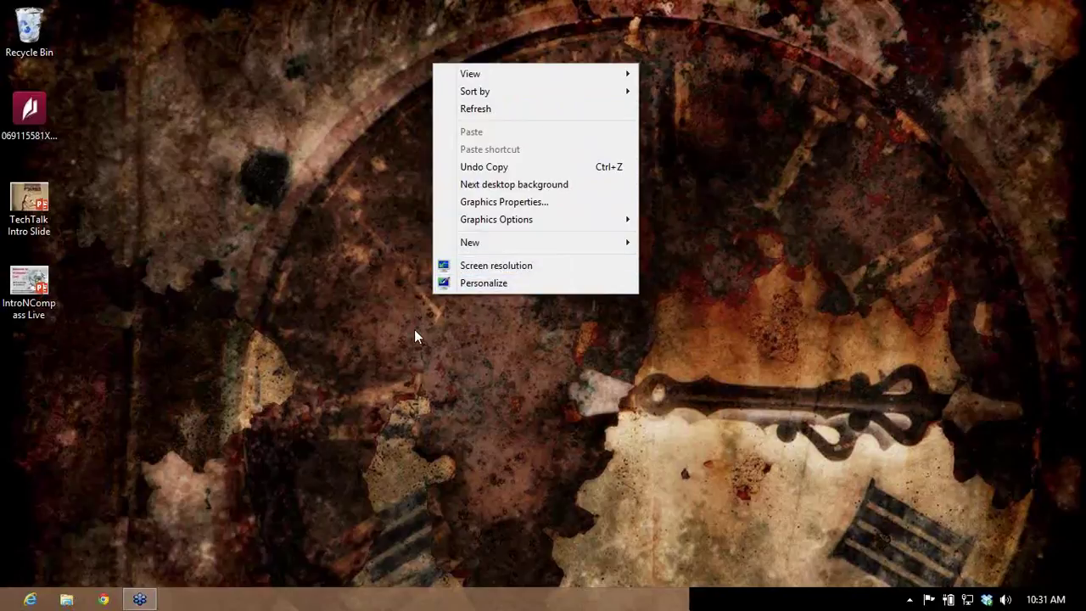
Close the desktop context menu by clicking an empty spot on the desktop.
left_click(332, 237)
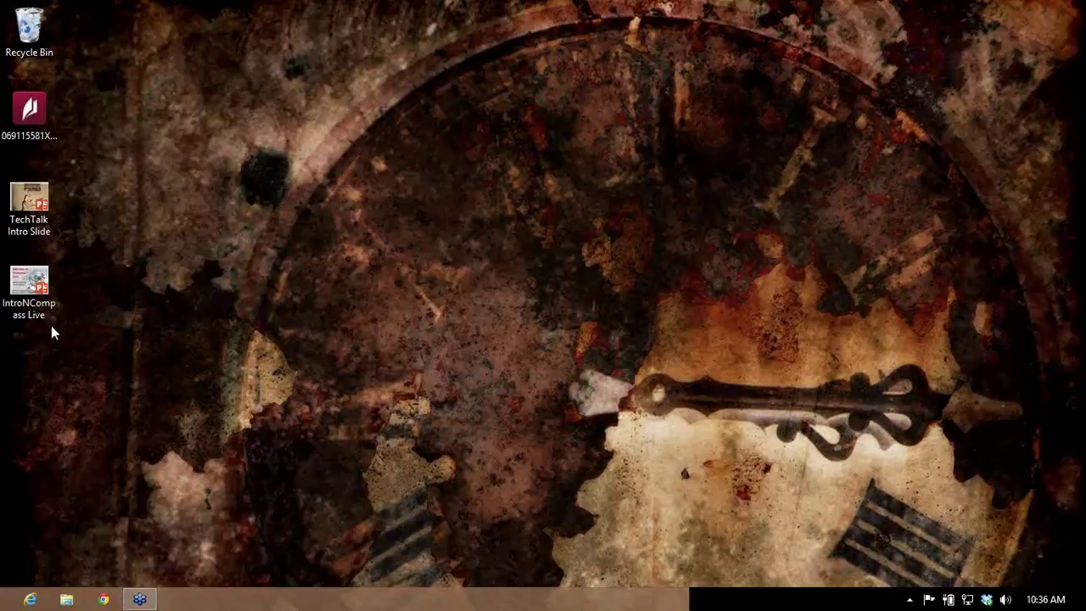
Go to the Start screen and bring up the Win+X quick-access system menu.
key("super")
key("super+x")
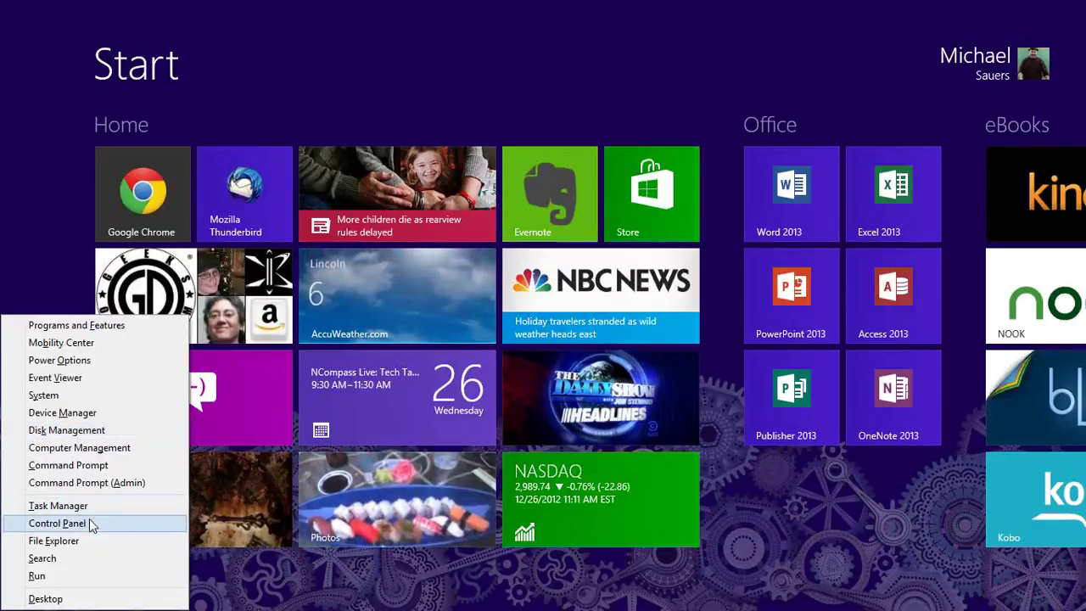
Launch Device Manager from the quick-access menu.
left_click(112, 412)
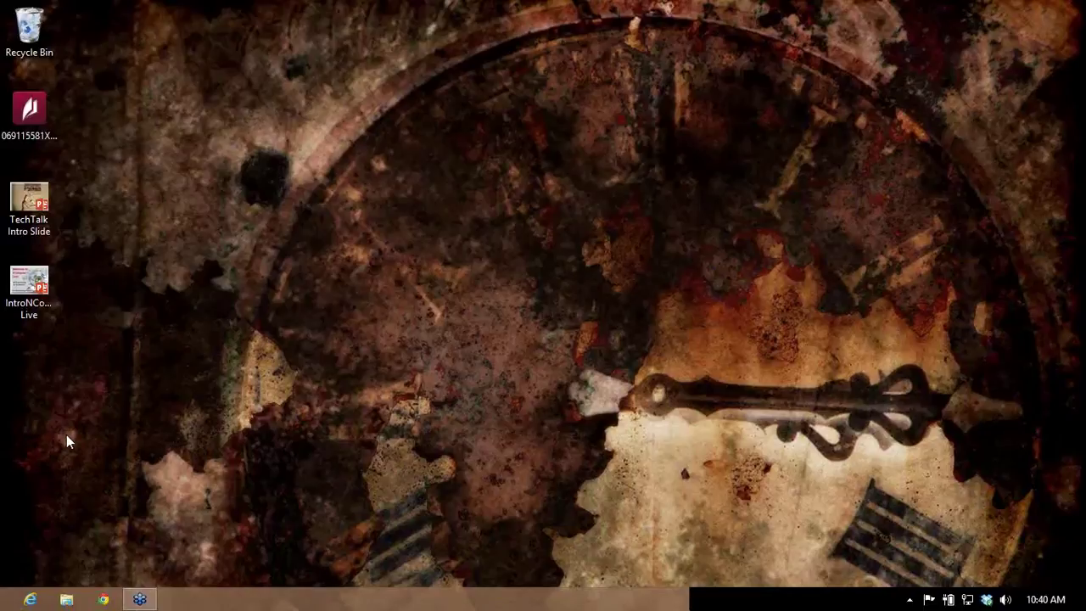
Go back to the Start screen, where the 32GB SDHC card notice appears.
key("super")
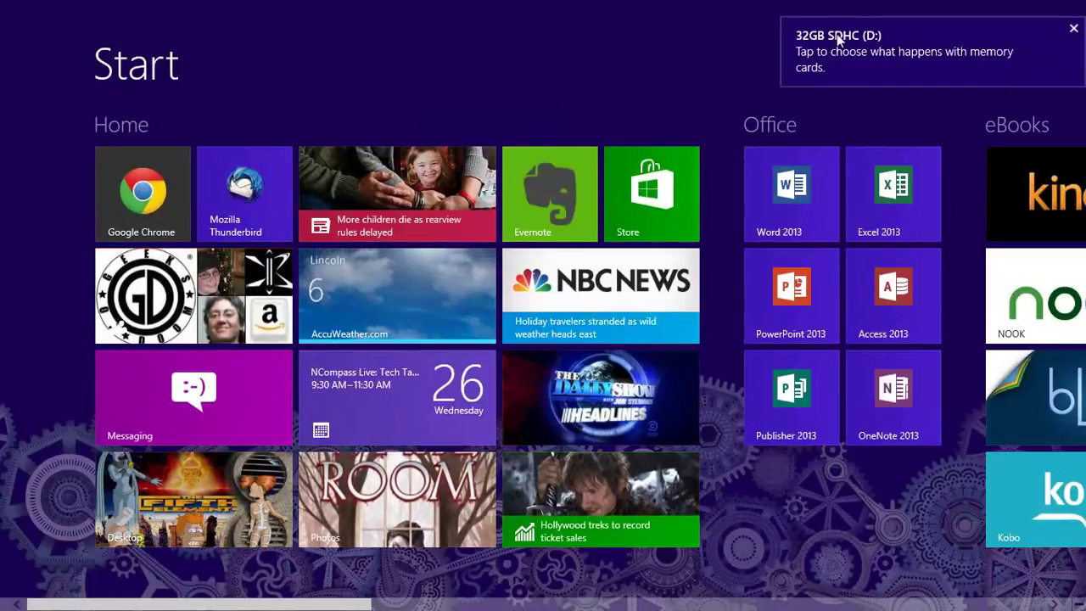
Show the AutoPlay options for the 32GB SDHC memory card and scroll through them.
left_click(880, 67)
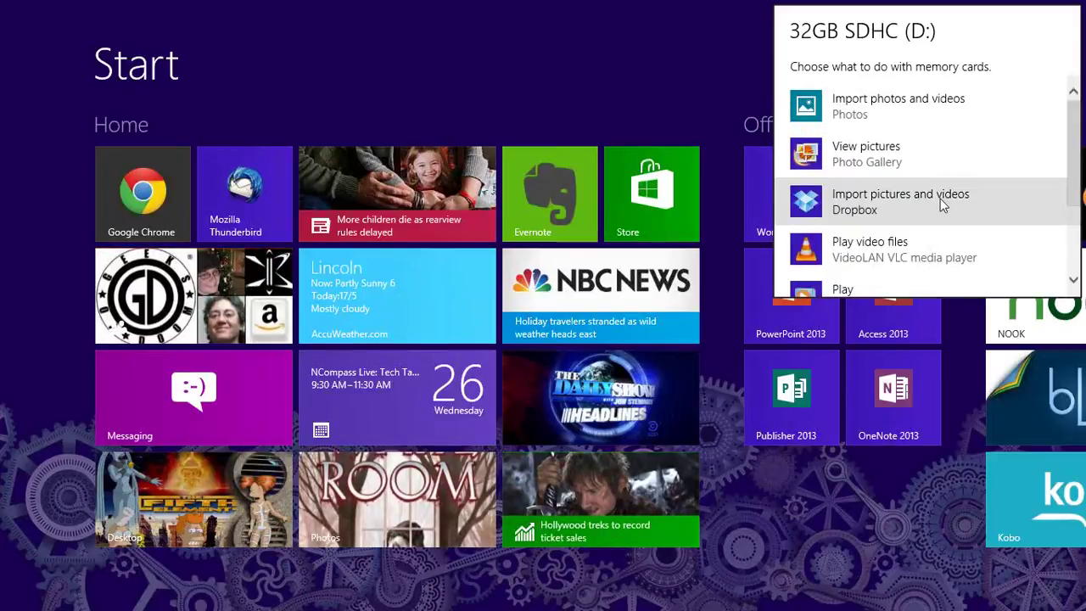
scroll(1079, 237, "down", 2)
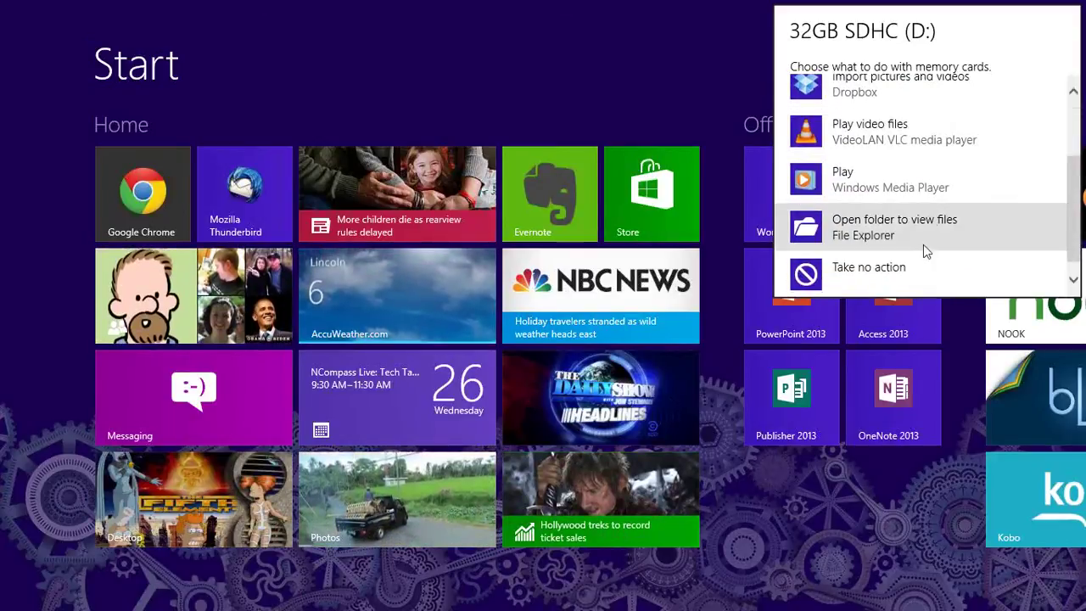
View the 12 JPG photos in the card's DCIM\136__12 folder, then close File Explorer.
left_click(868, 234)
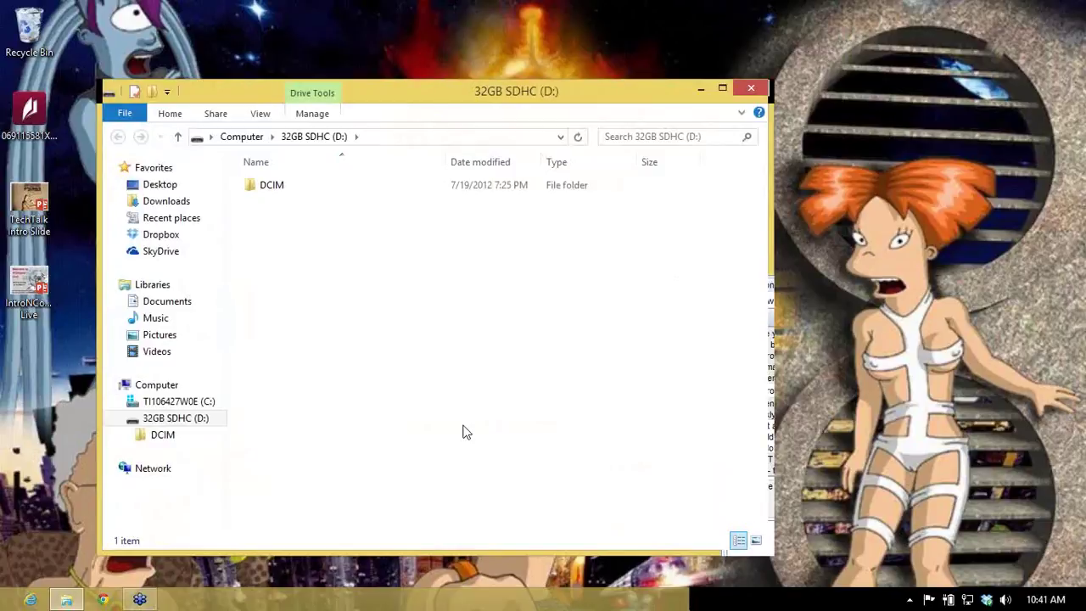
left_click(270, 191)
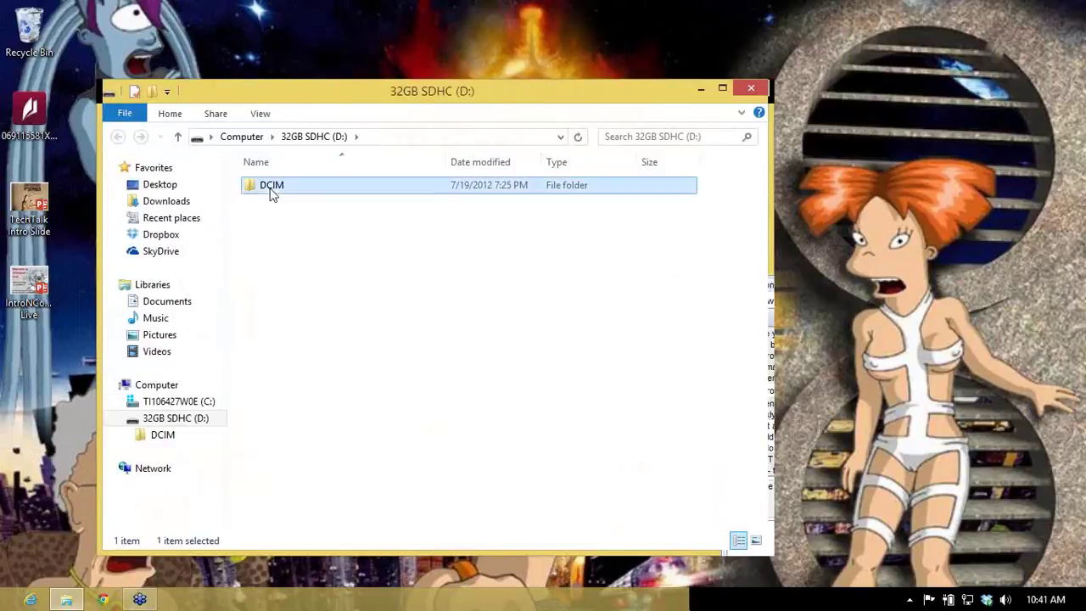
double_click(263, 191)
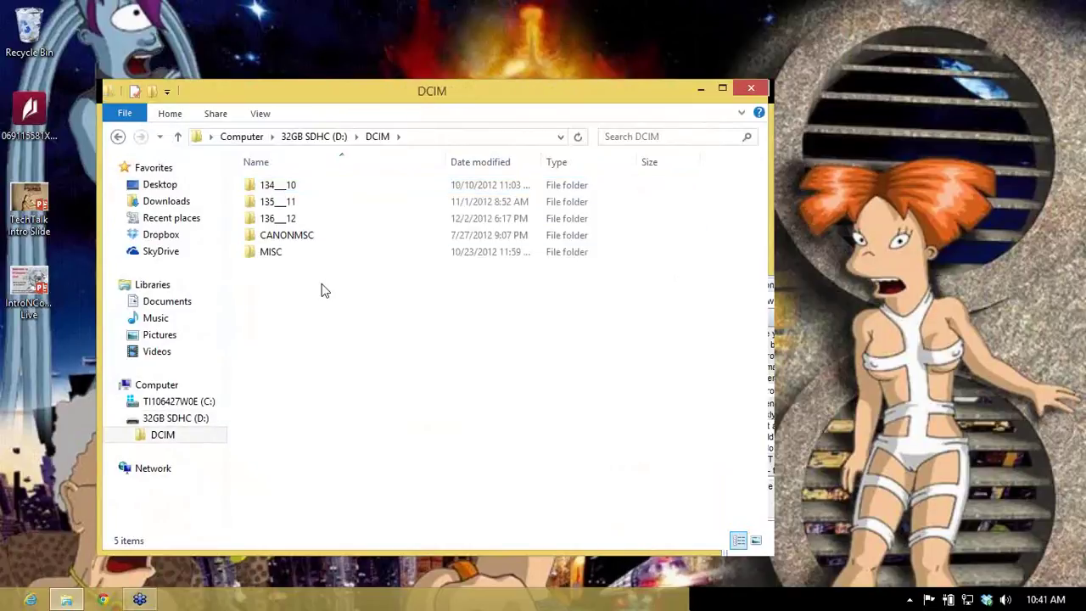
double_click(270, 218)
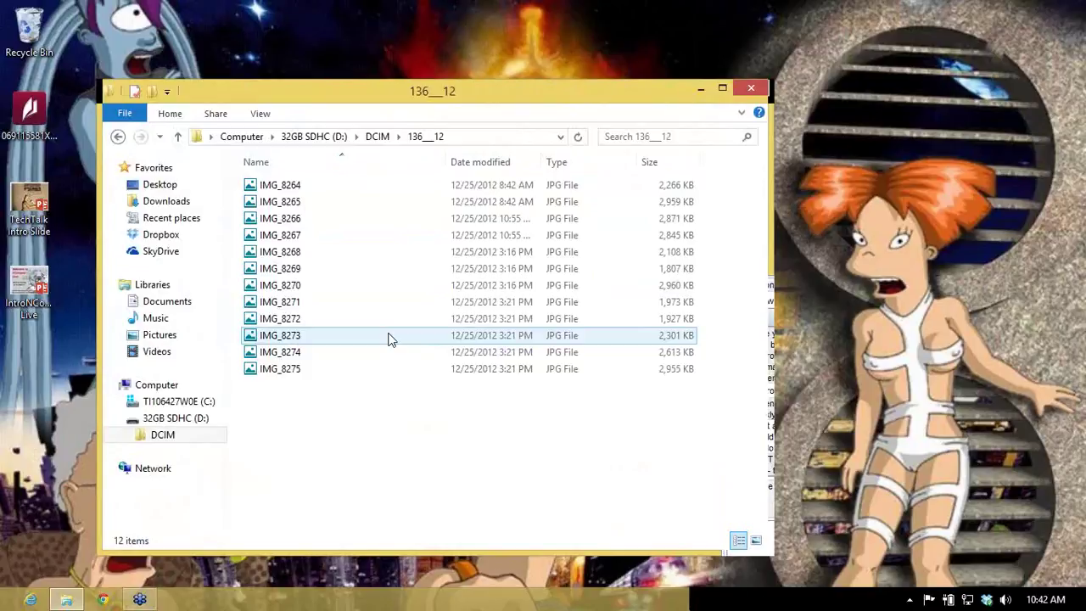
left_click(751, 89)
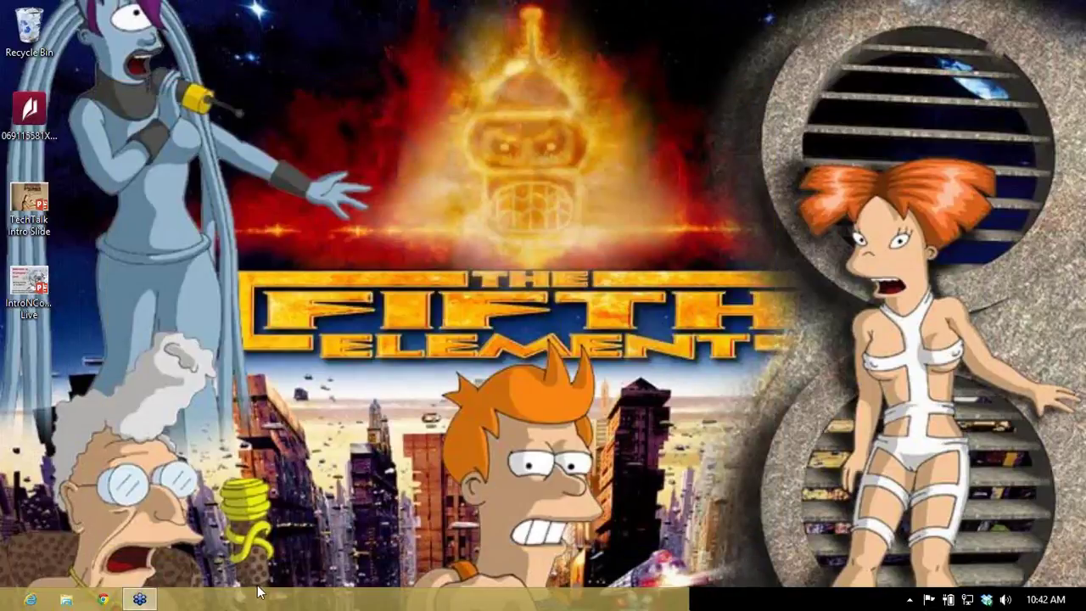
Return to the Start screen with its Home, Office and eBooks tile groups.
left_click(32, 602)
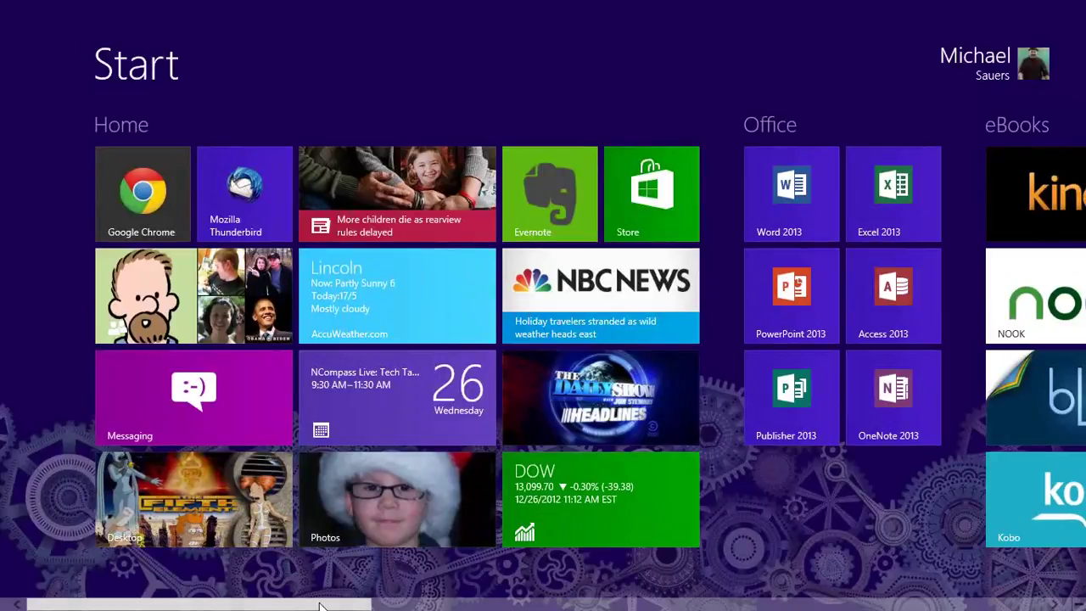
Review Calendar's two linked accounts in its Settings, then return to the Start screen.
left_click(391, 422)
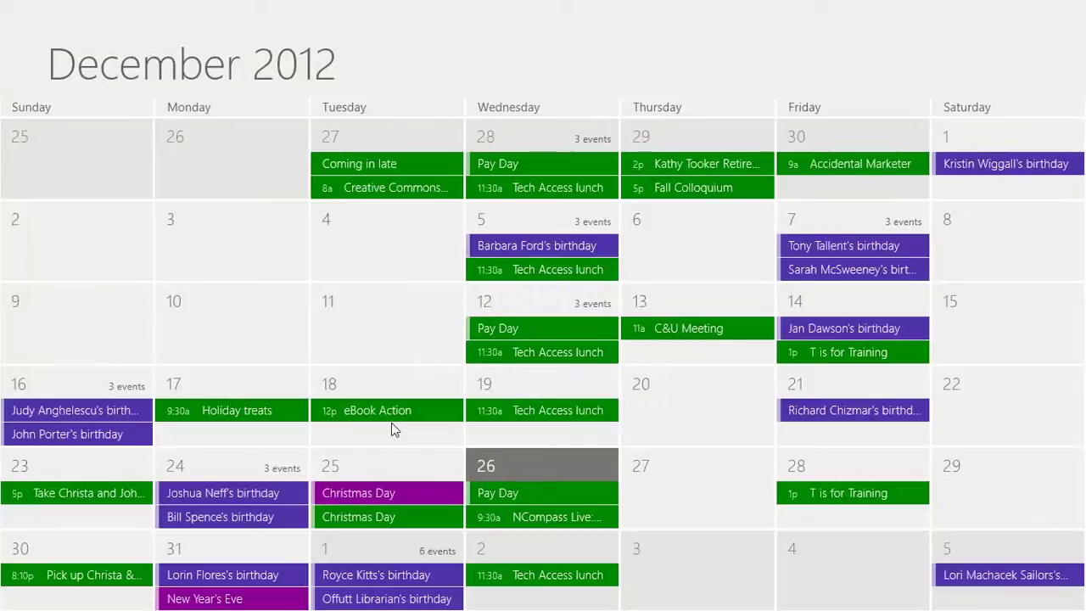
mouse_move(1084, 596)
mouse_move(1073, 322)
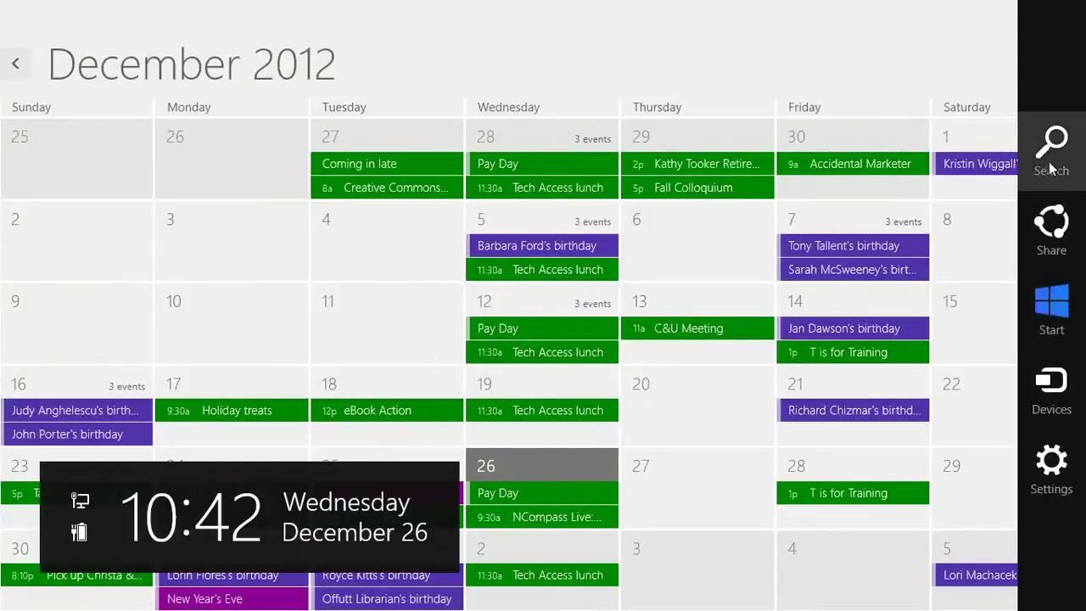
left_click(1051, 466)
left_click(872, 136)
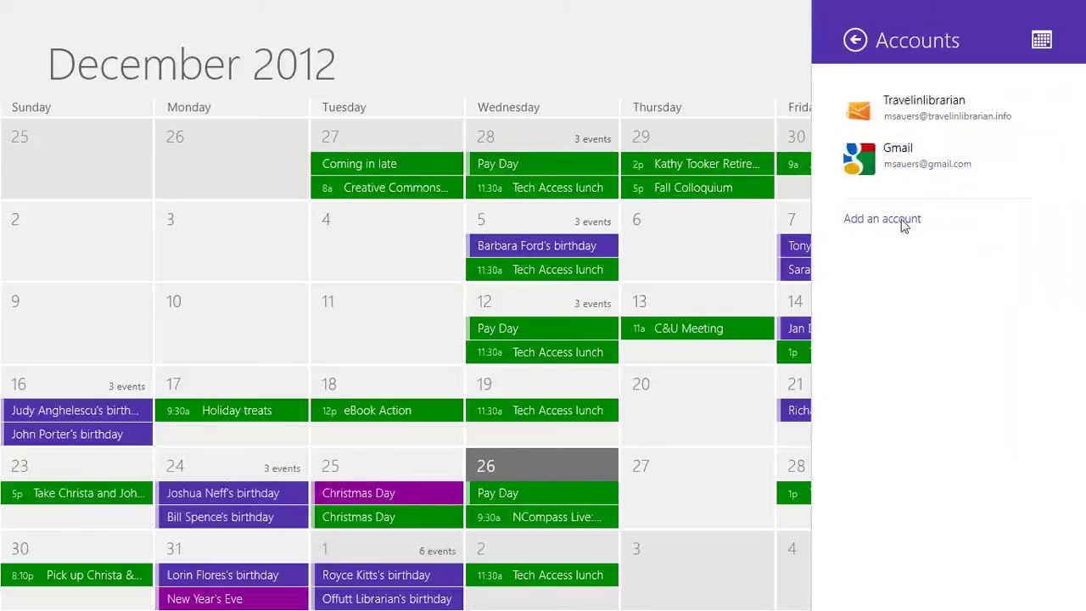
left_click(855, 40)
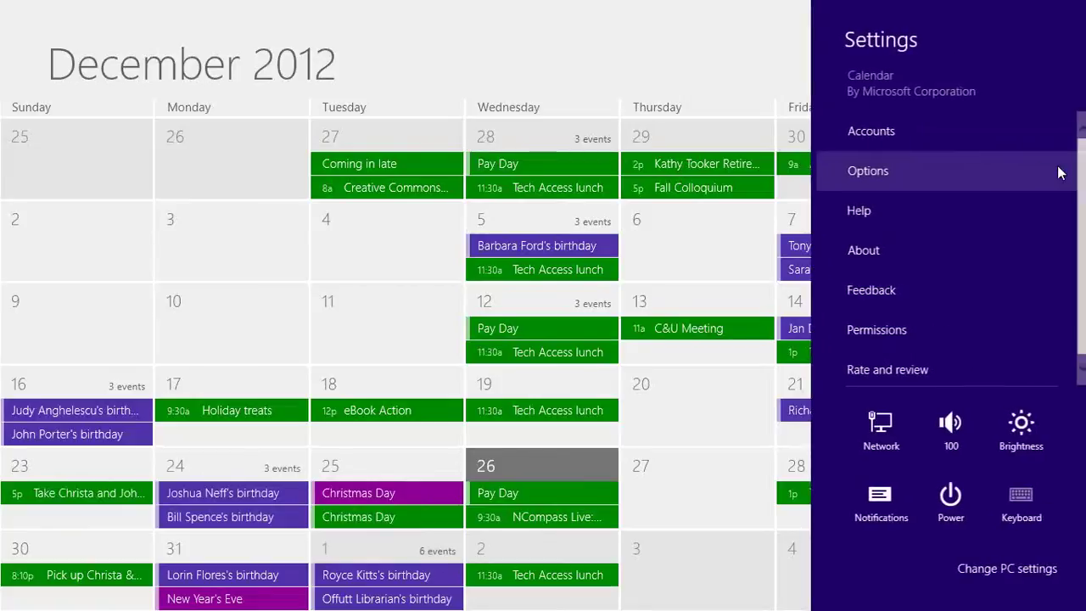
left_click(767, 29)
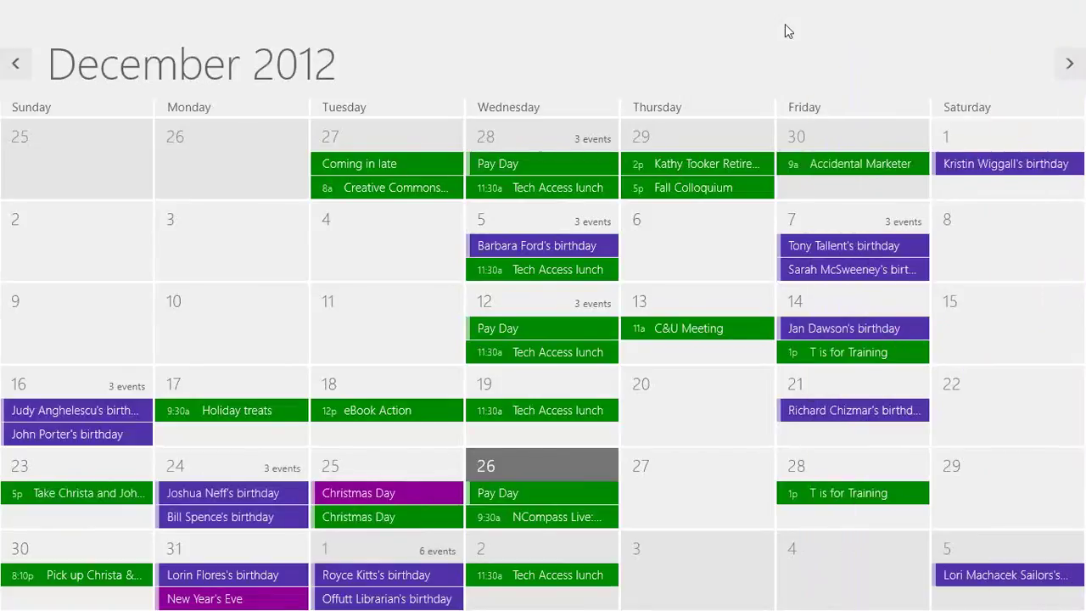
key("super")
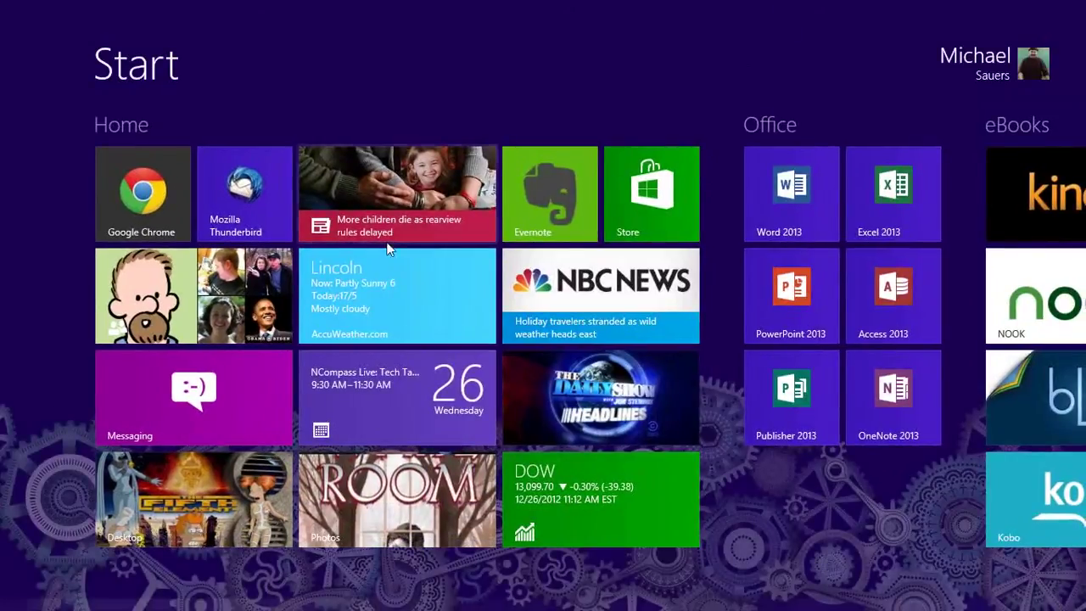
Open Messaging, read another Facebook chat thread, then go back to the Start screen.
left_click(232, 380)
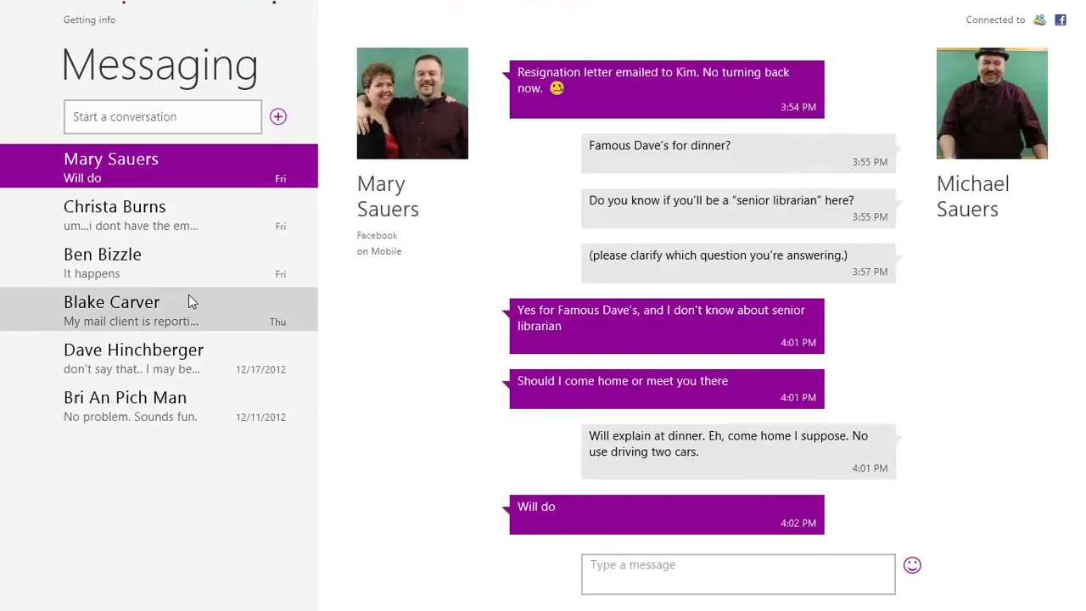
left_click(164, 404)
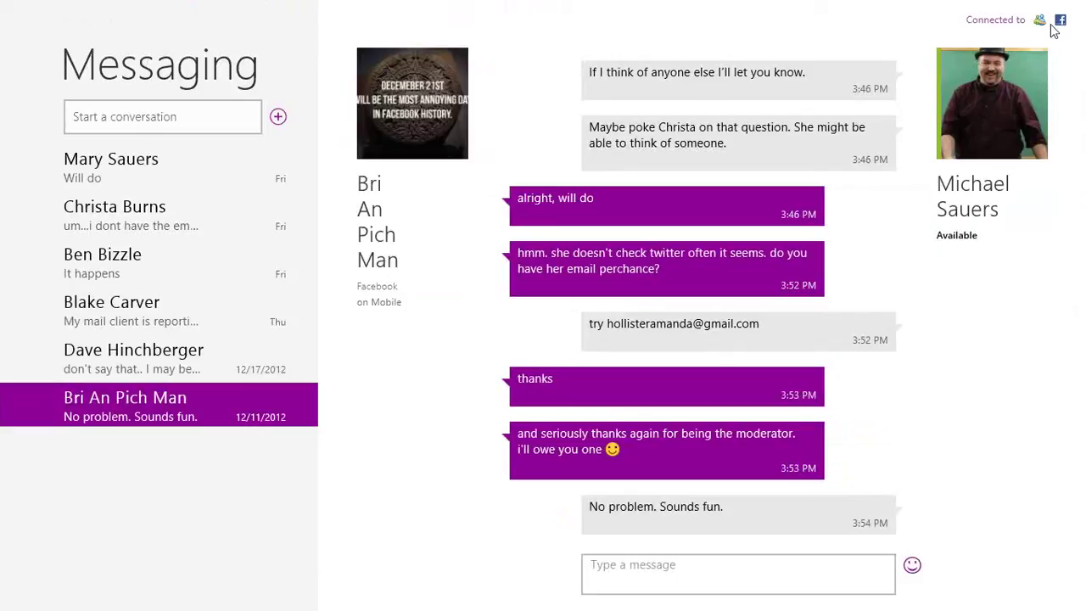
key("super")
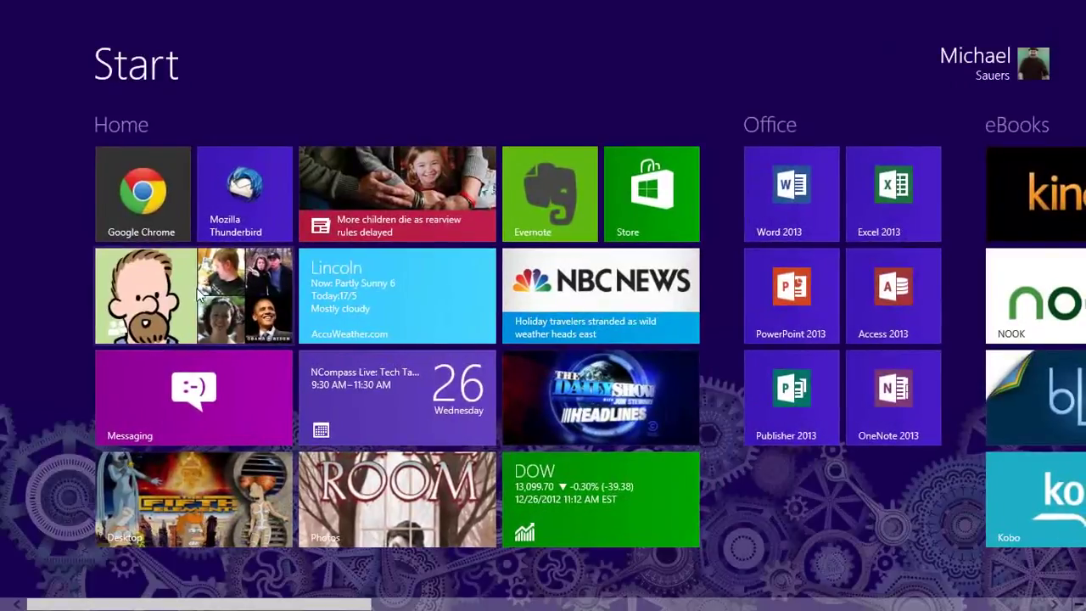
Open People, check its connected accounts, browse the What's new feed, then return to Start.
left_click(187, 309)
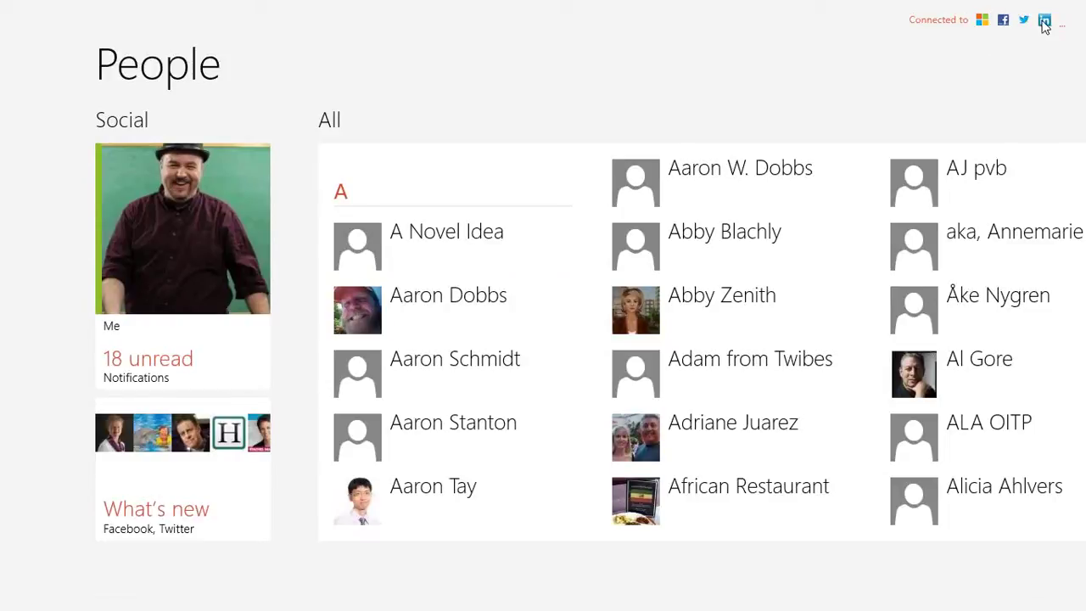
left_click(1066, 30)
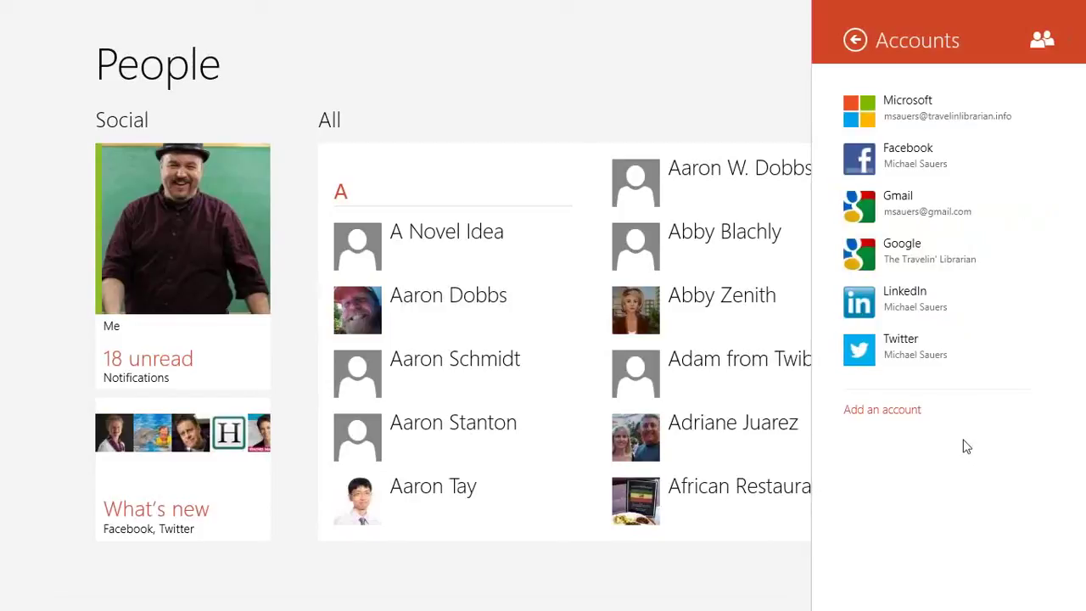
left_click(687, 96)
left_click(167, 500)
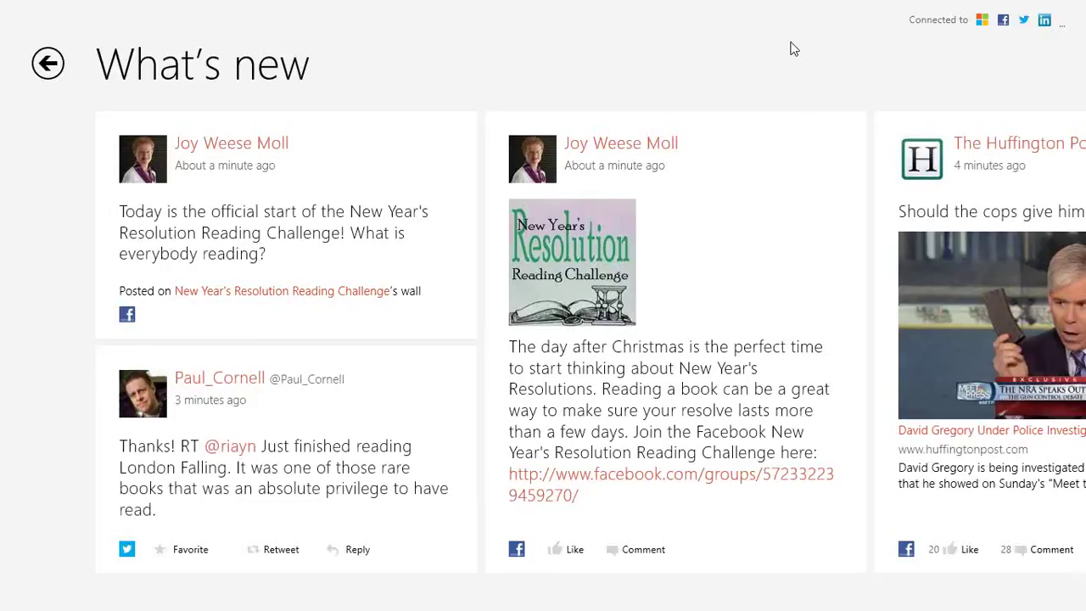
key("super")
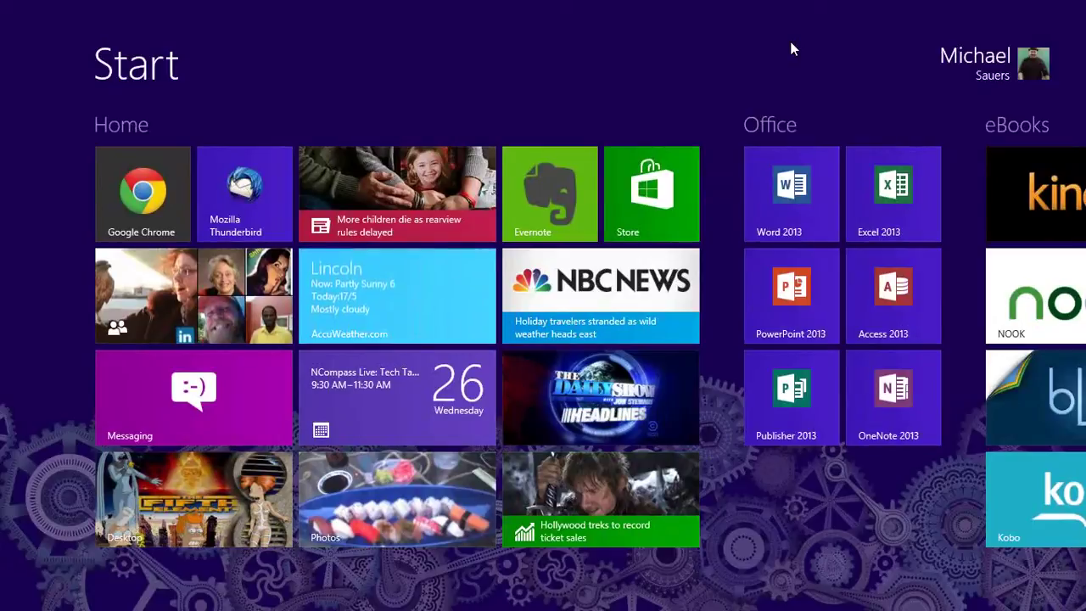
Cycle Alt+Tab through running apps until the Store's weather search results return.
key("alt+Tab")
key("alt+Tab")
key("alt+Tab")
key("alt+Tab")
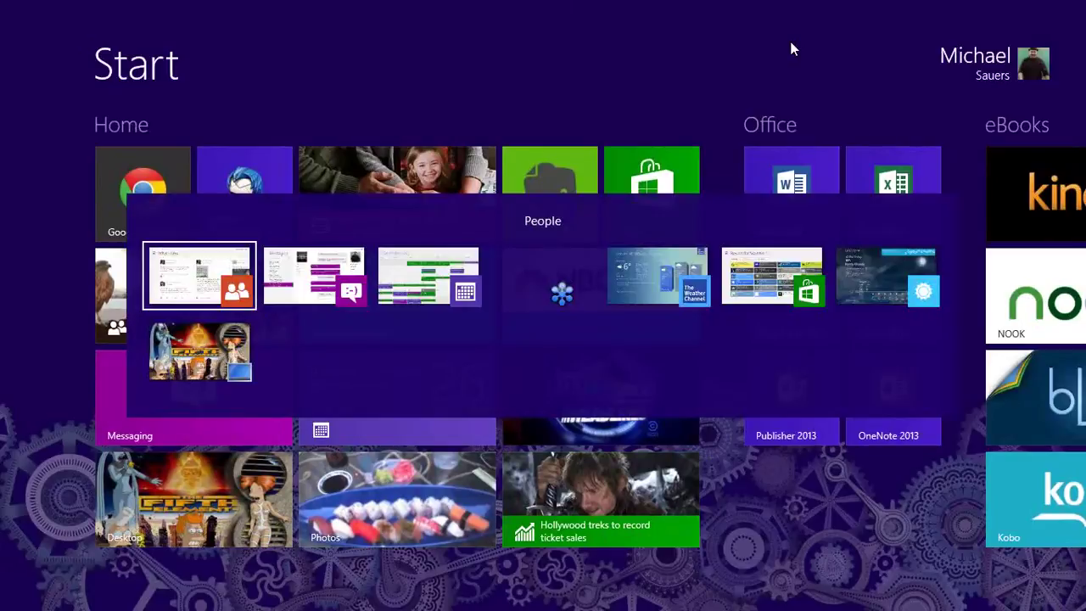
key("alt+Tab")
key("alt+Tab")
key("alt+Tab")
key("alt+Tab")
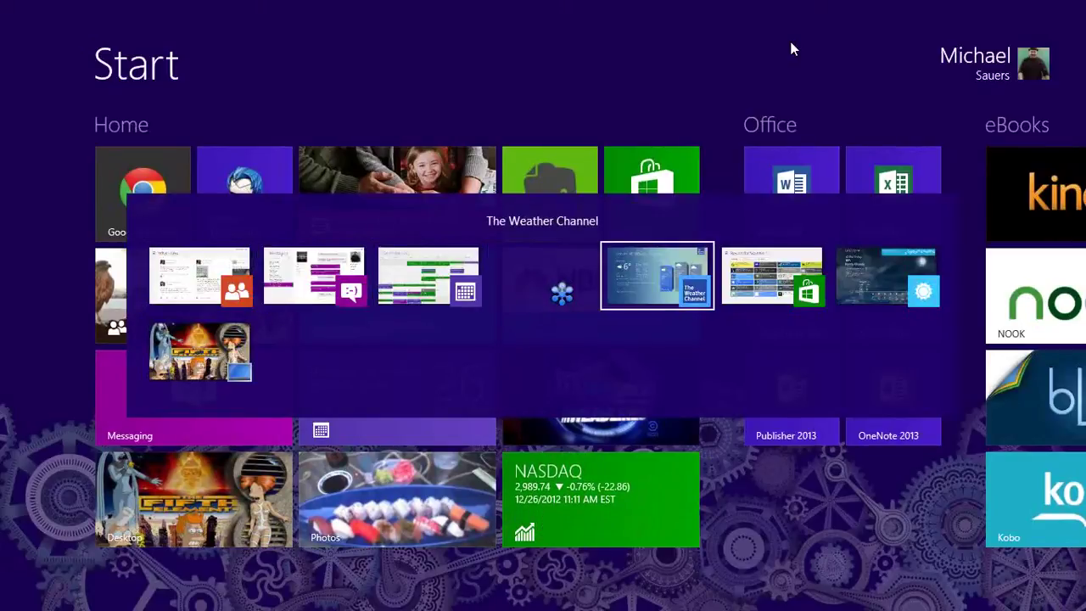
key("alt+Tab")
key("alt+Tab")
key("alt+Tab")
key("alt+Tab")
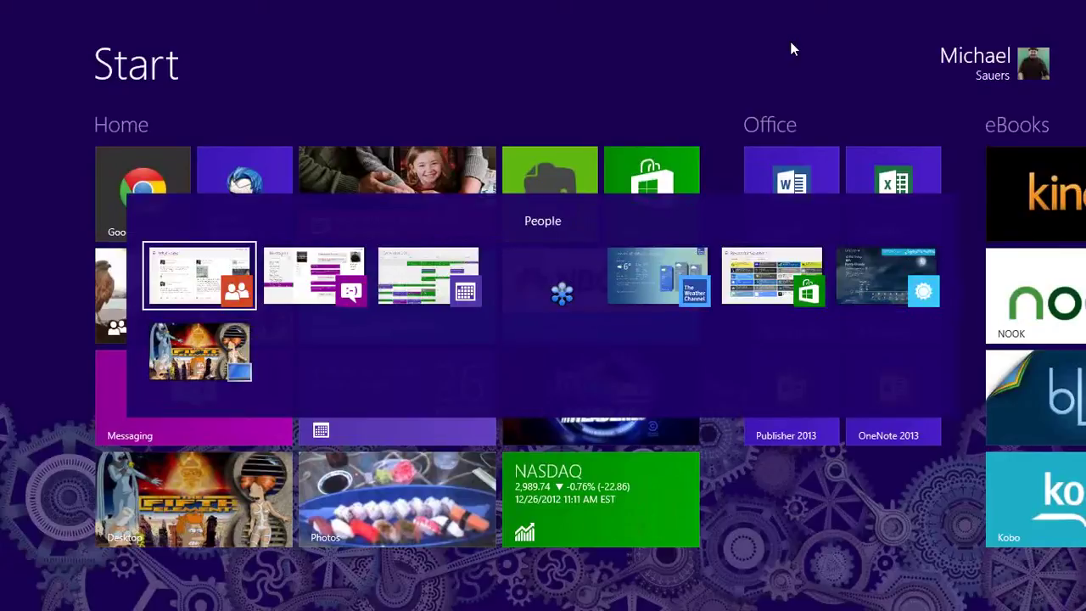
key("alt+Tab")
key("alt+Tab")
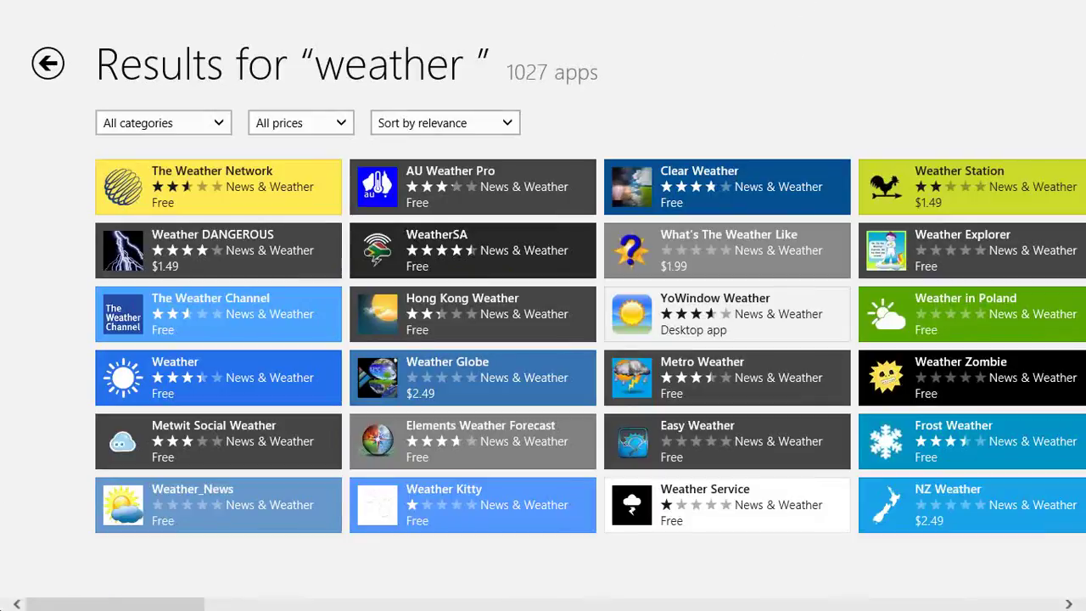
Show the left-edge running-apps list, including People, Messaging, Calendar, Desktop and AccuWeather.com.
mouse_move(1, 607)
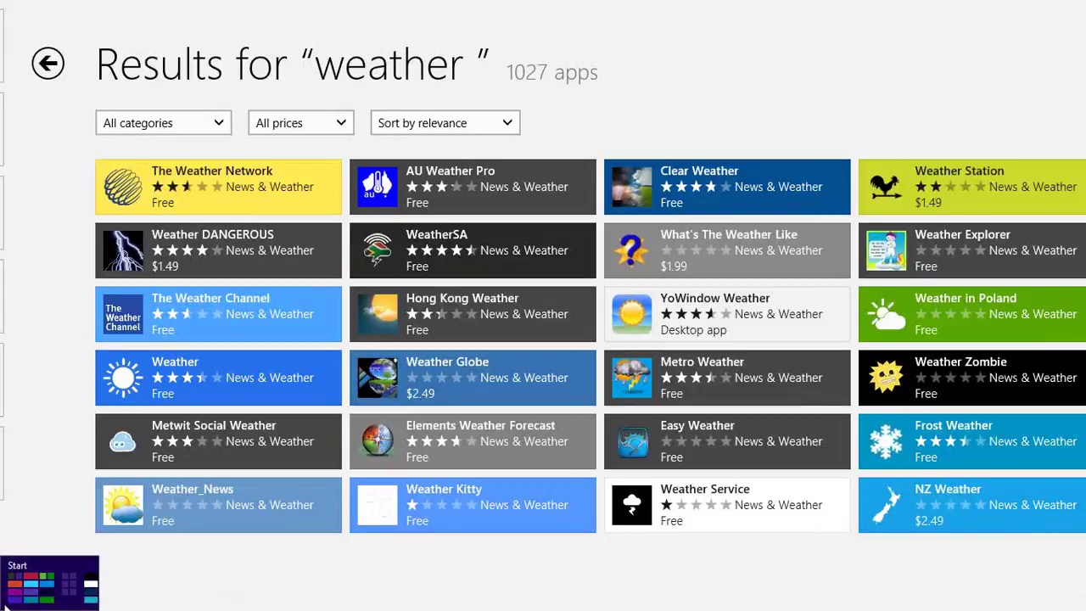
mouse_move(4, 508)
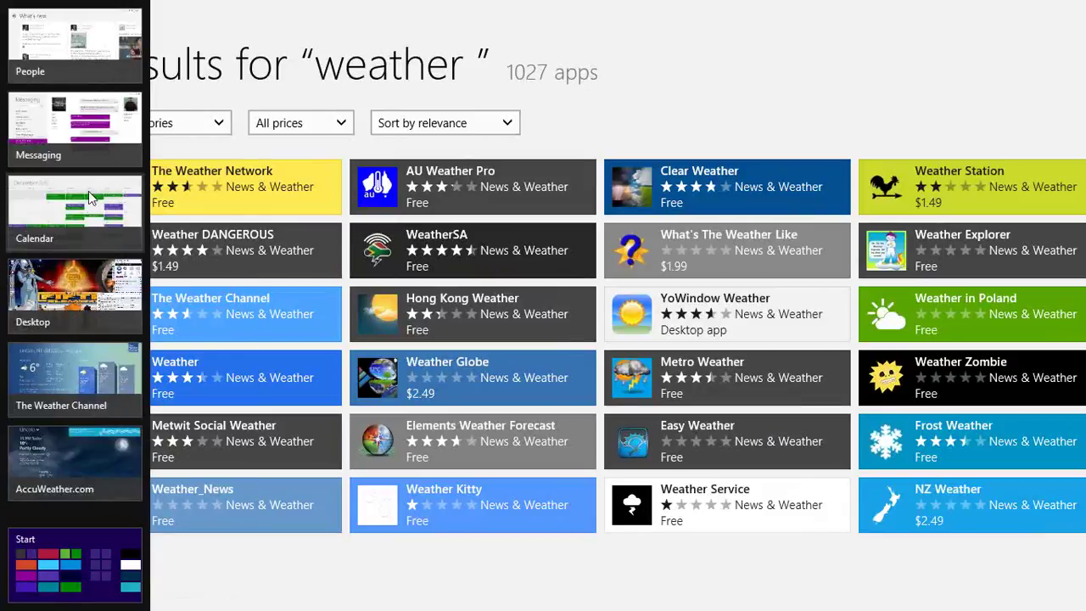
Switch to Calendar, then step through running apps to AccuWeather.com's Lincoln forecast.
left_click(100, 224)
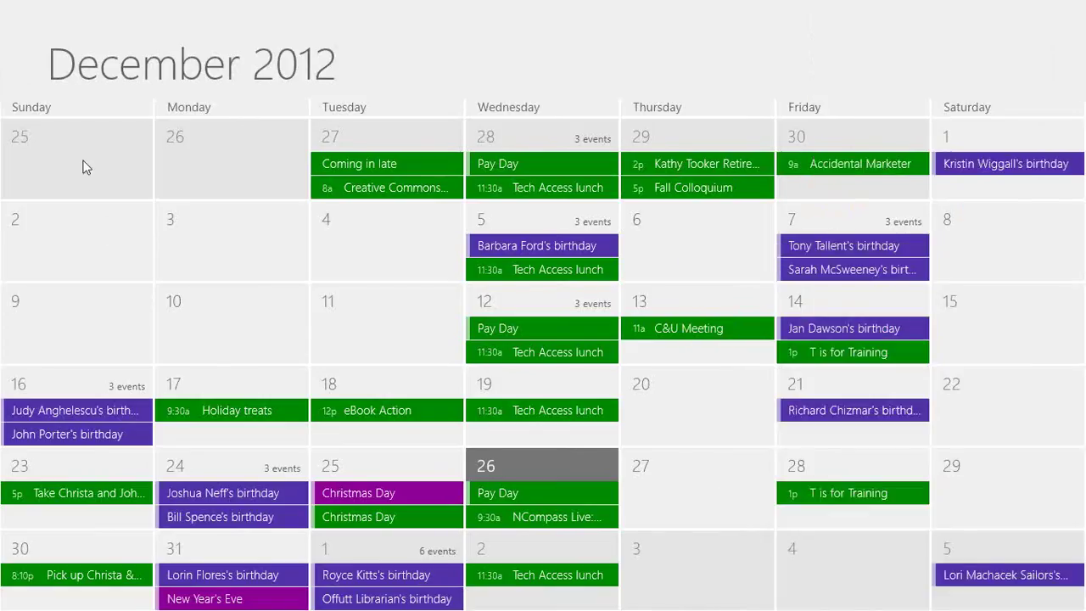
key("super+Tab")
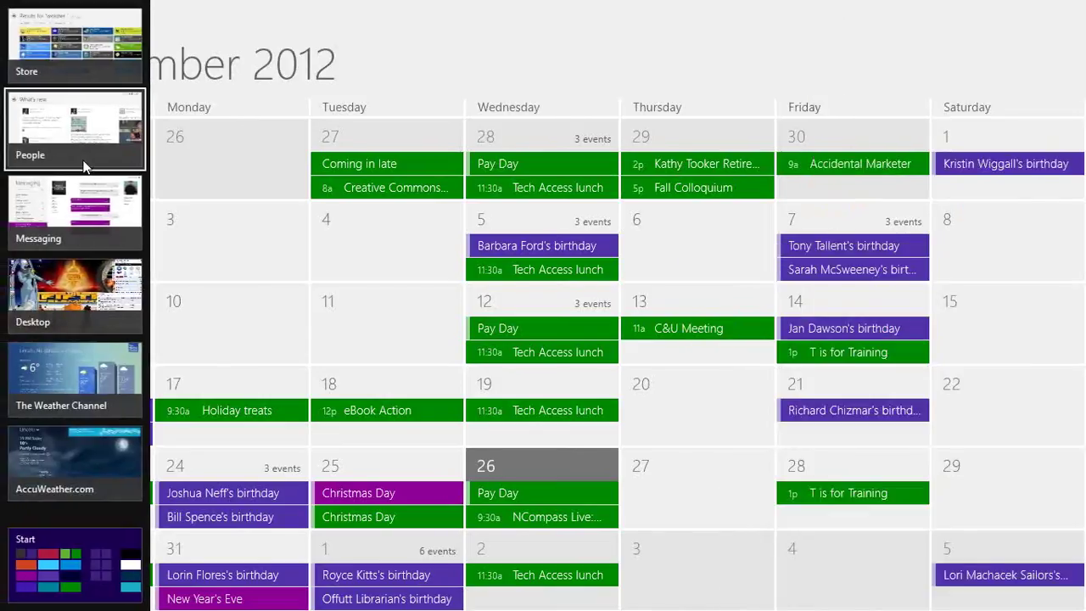
key("super+Tab")
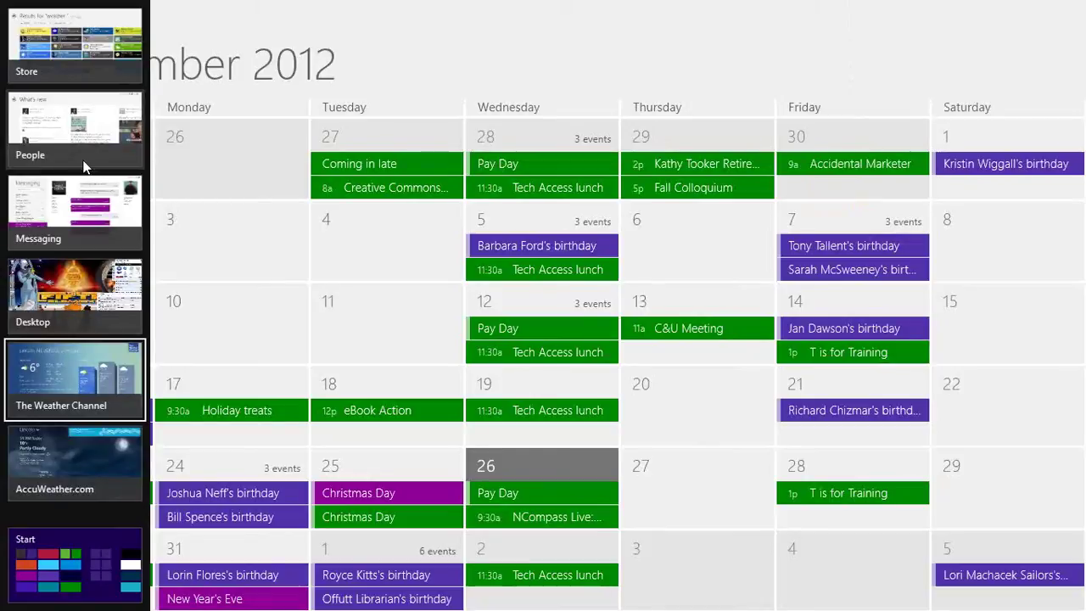
key("super+Tab")
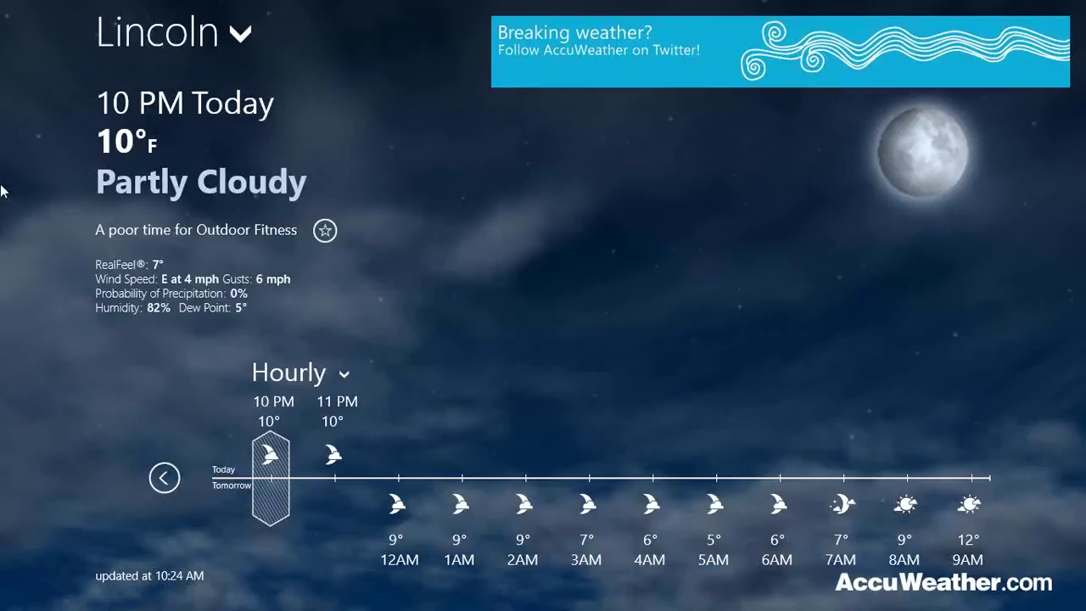
Close the running Store app from the app switcher.
mouse_move(34, 287)
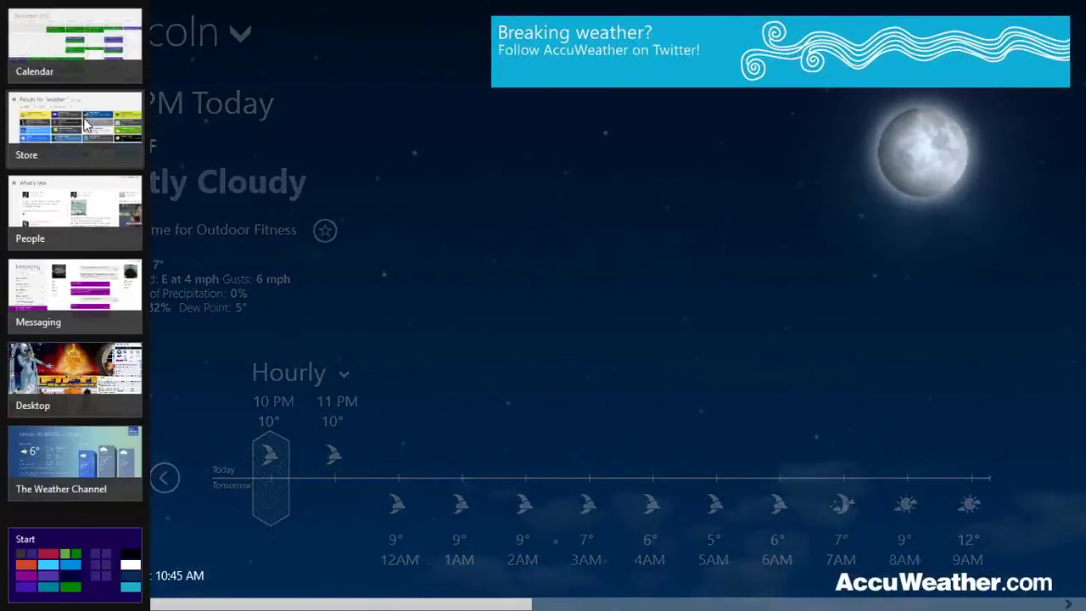
right_click(96, 145)
left_click(155, 129)
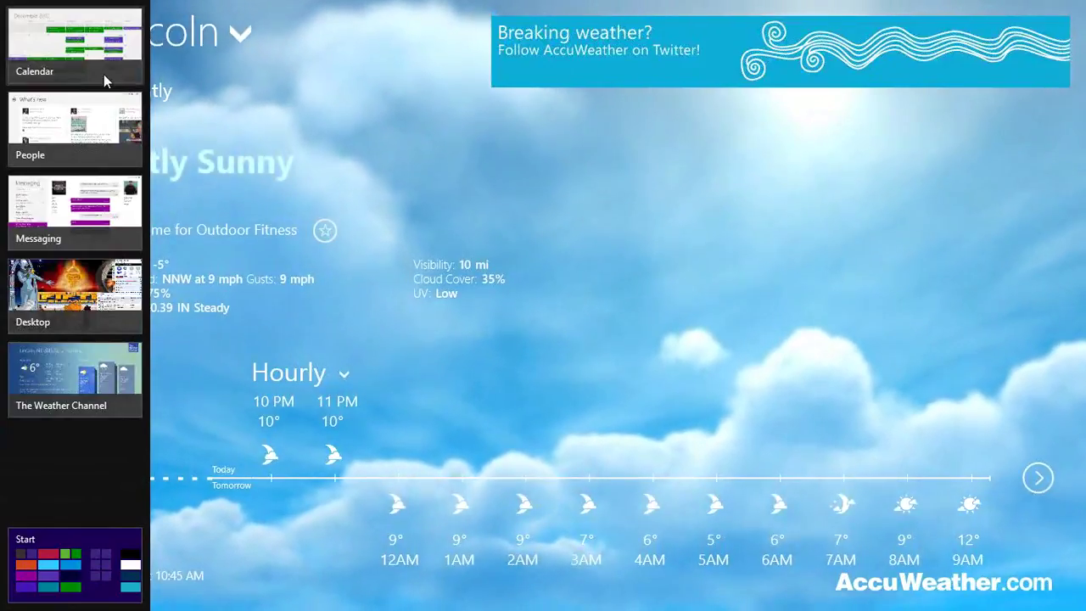
Snap People to the left of the forecast, widen it, then narrow it back.
right_click(95, 127)
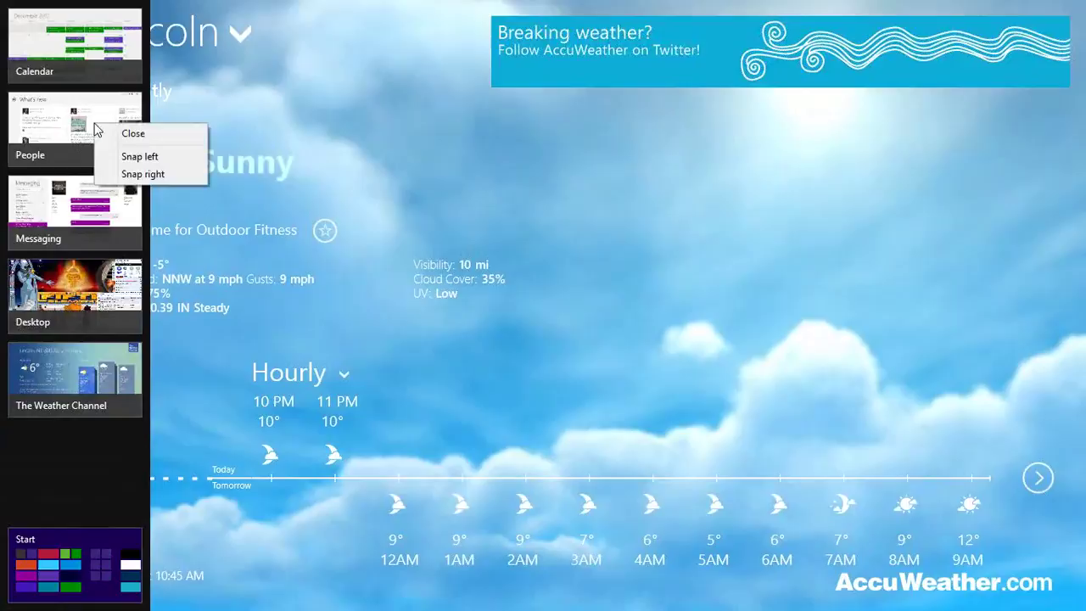
left_click(168, 160)
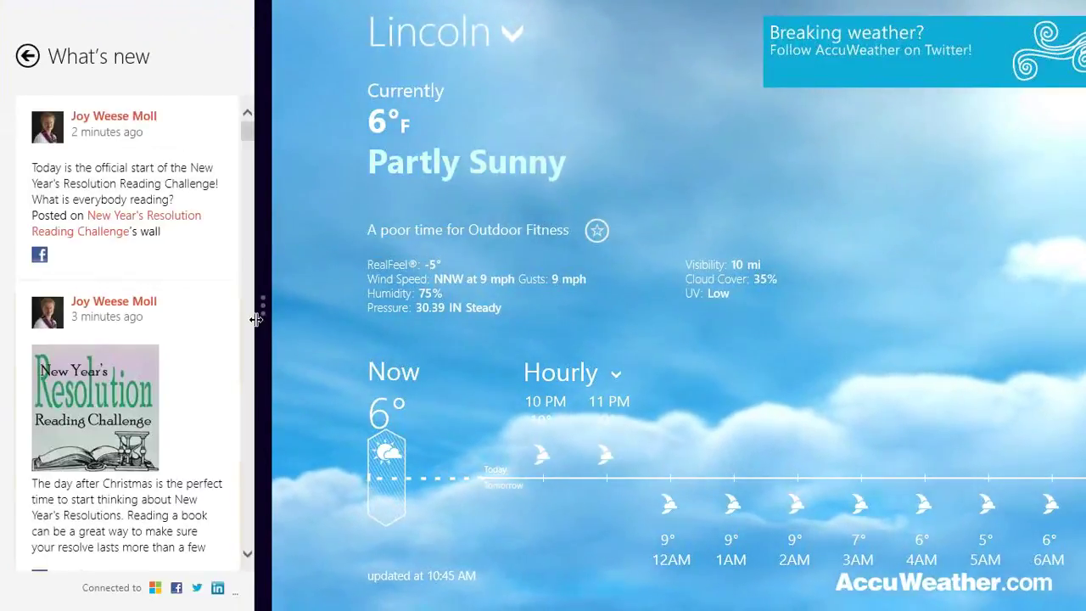
left_click_drag(260, 316, 796, 298)
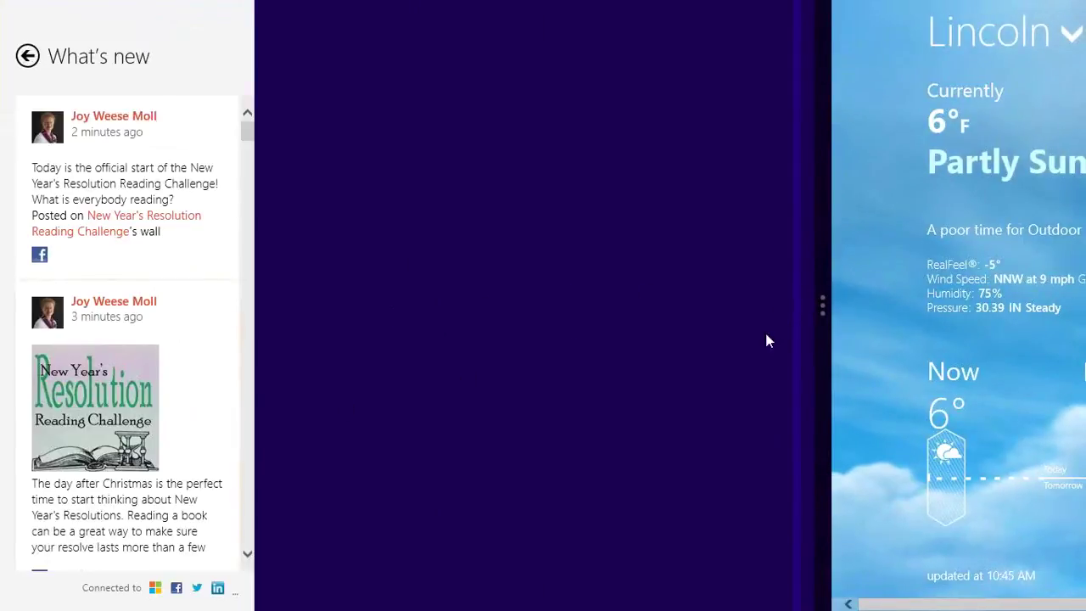
left_click_drag(823, 304, 386, 310)
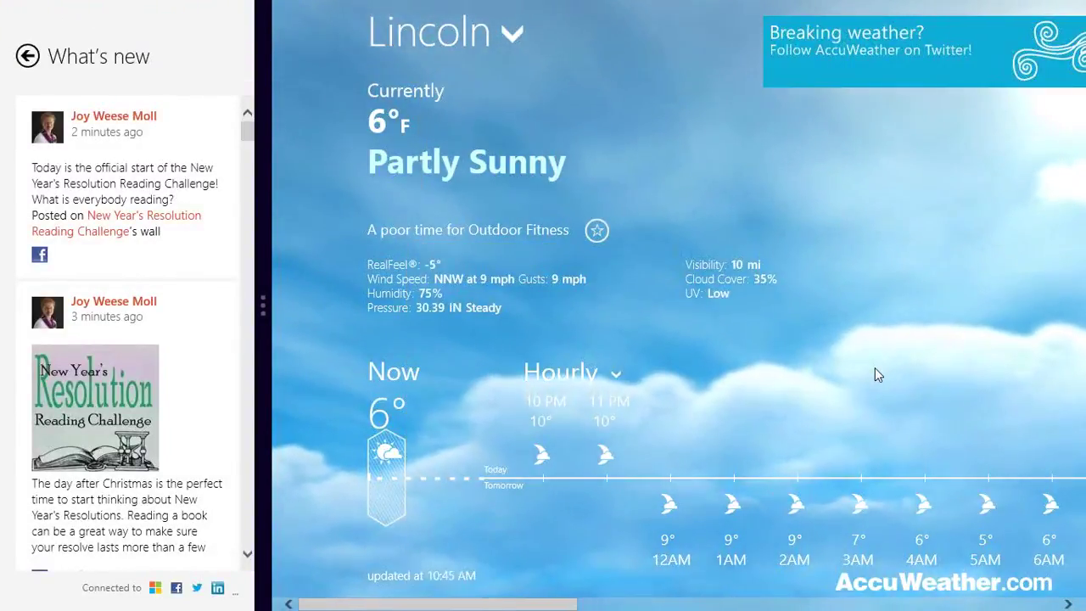
Snap Messaging beside the AccuWeather.com forecast in place of People.
mouse_move(3, 7)
mouse_move(4, 102)
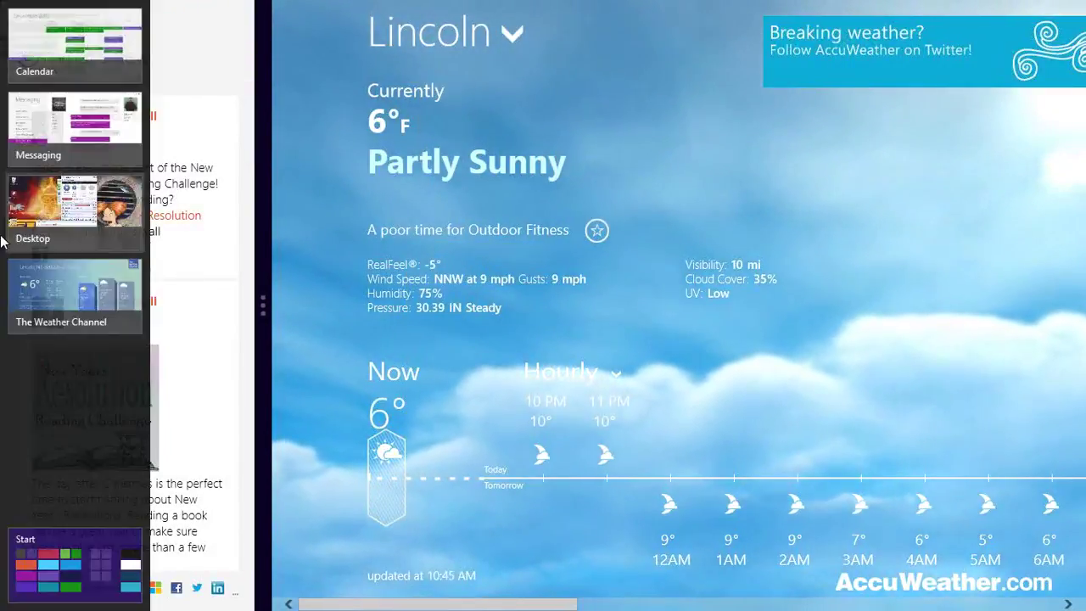
right_click(85, 127)
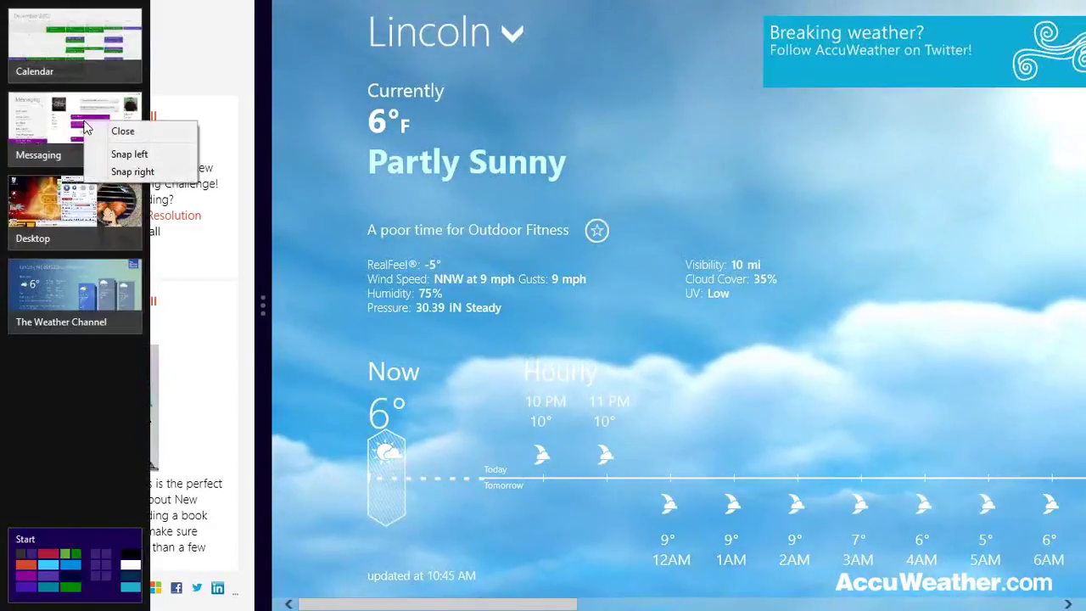
left_click(132, 171)
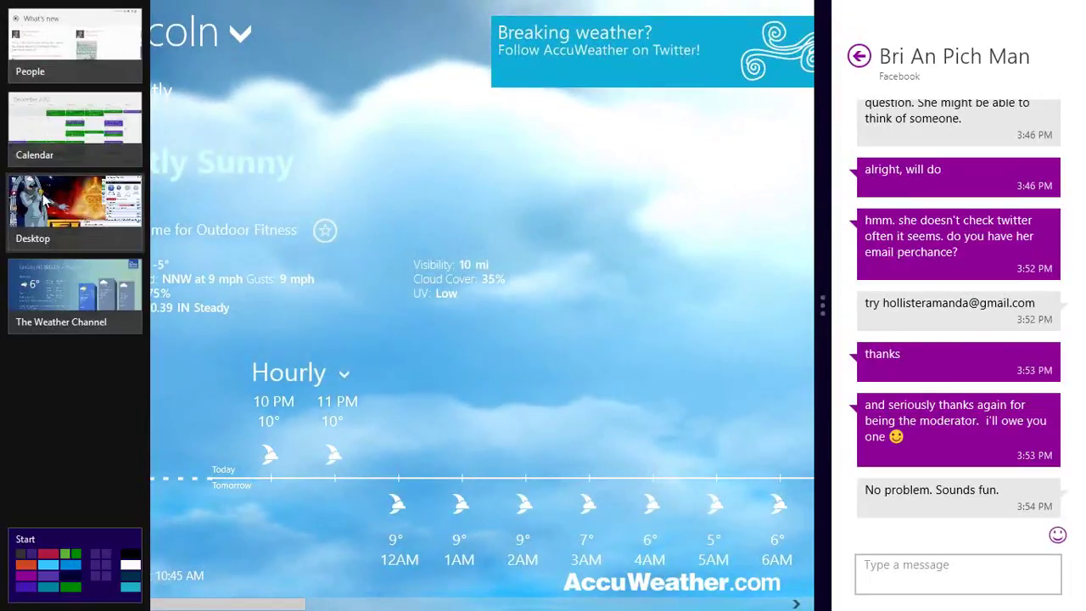
Bring the desktop beside snapped Messaging and return Messaging to its conversation list.
left_click(38, 199)
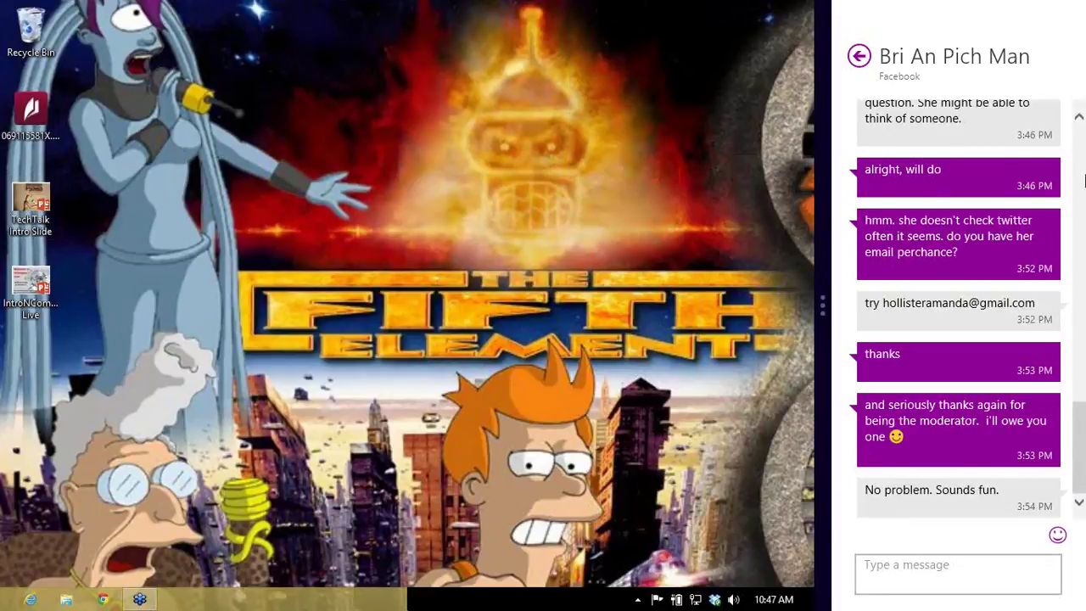
scroll(1077, 447, "up", 15)
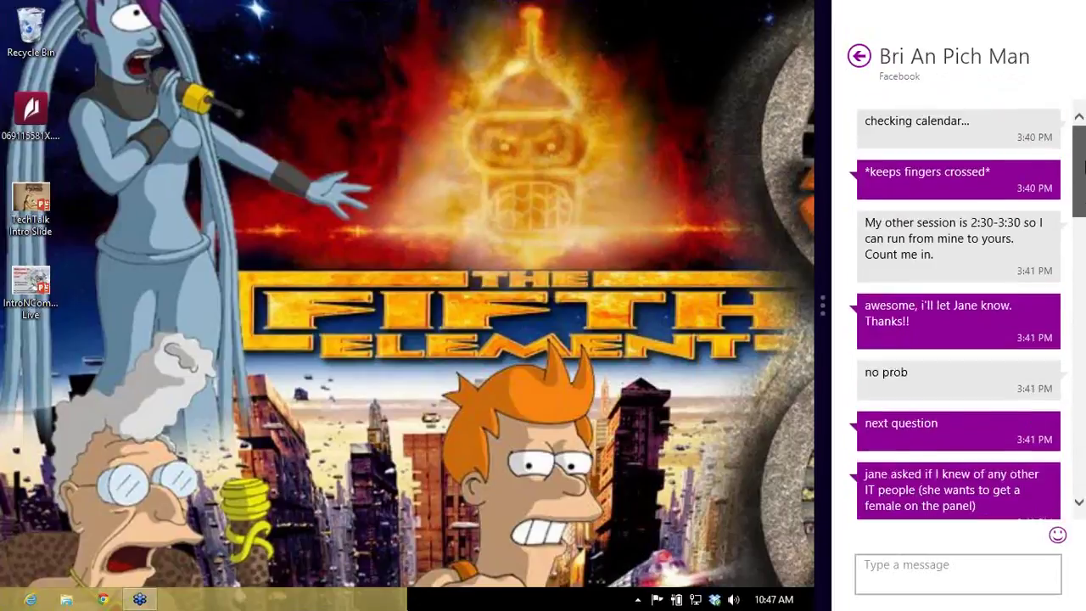
left_click(858, 58)
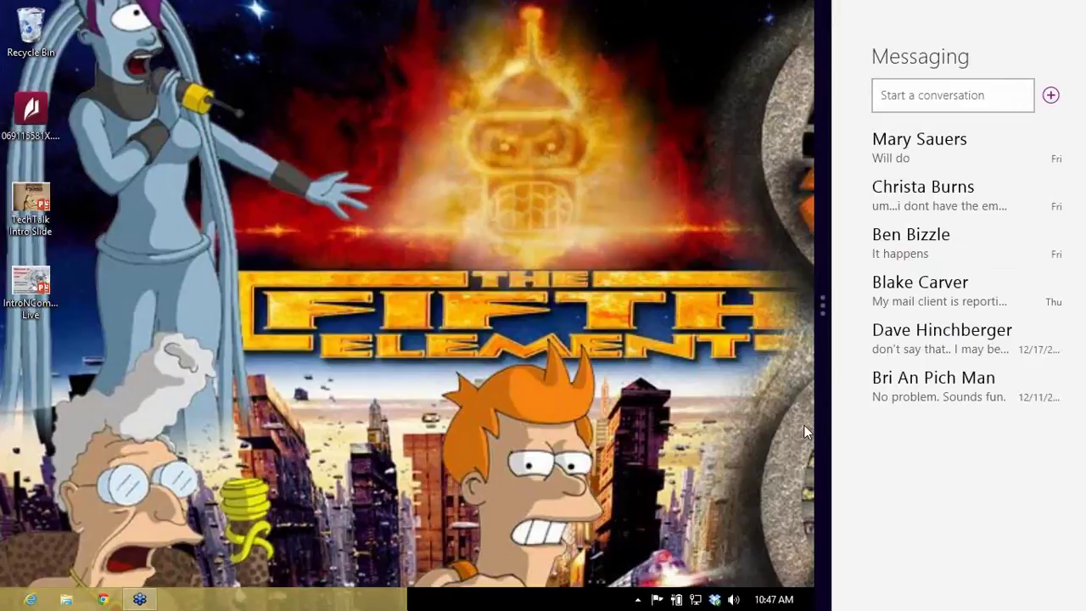
Launch NBC News from Start and drag Messaging off so News fills the screen.
key("super")
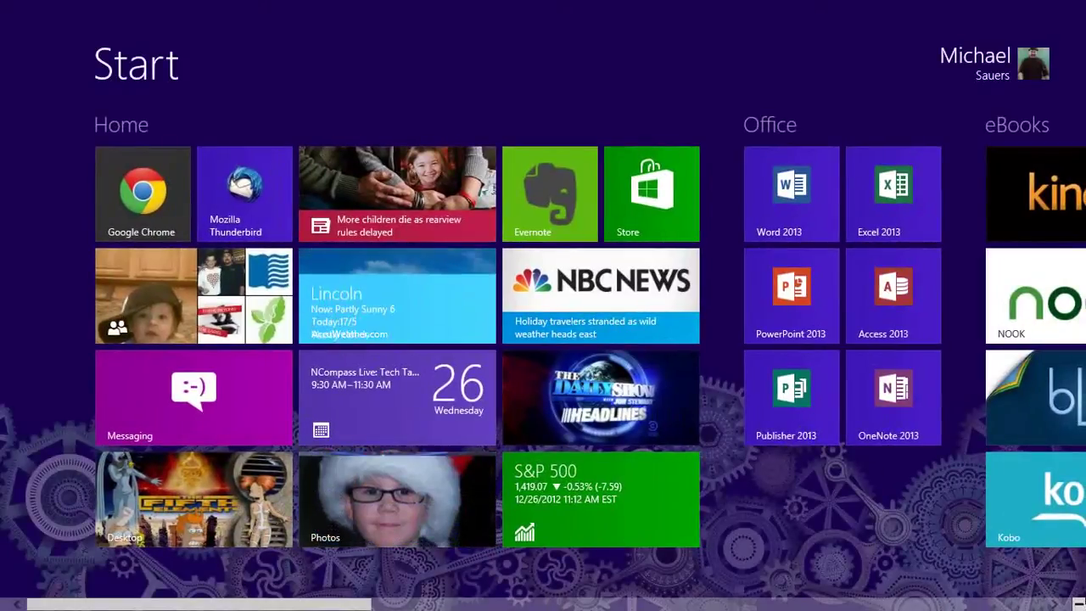
mouse_move(1068, 271)
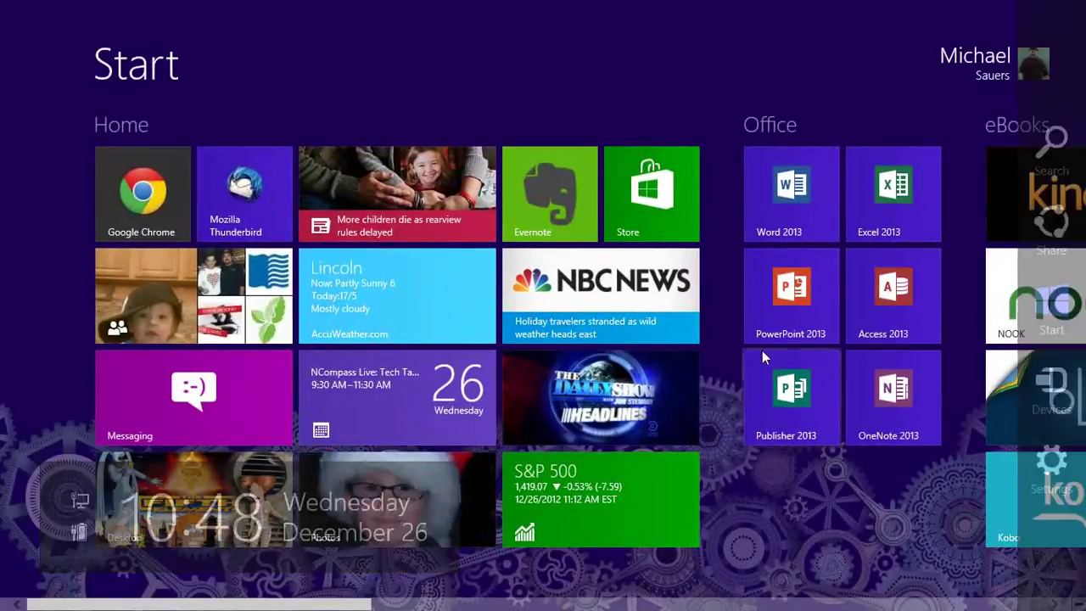
left_click(598, 298)
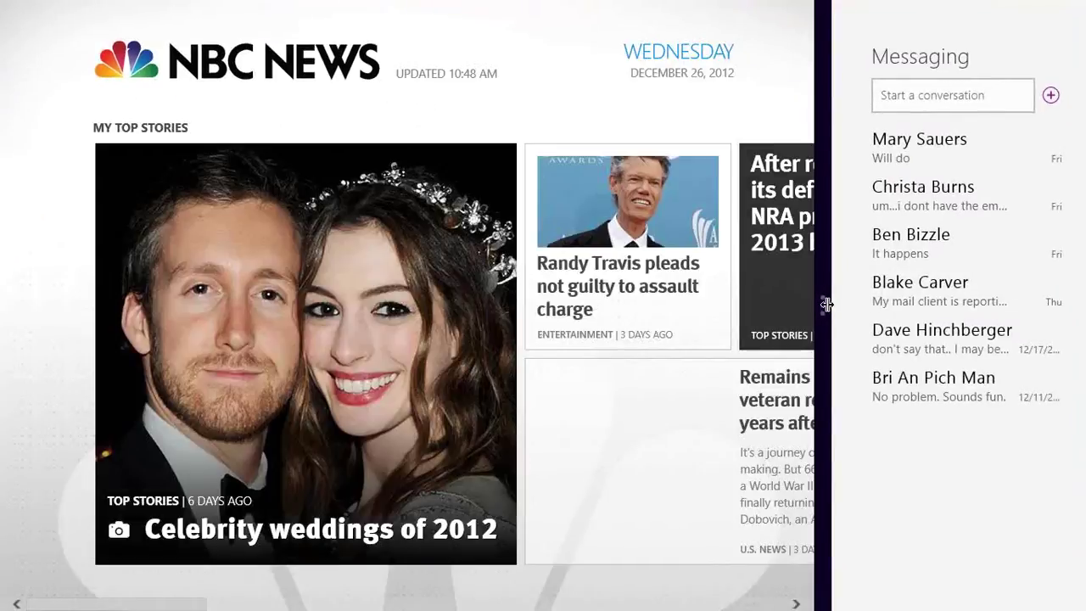
left_click_drag(826, 303, 1082, 298)
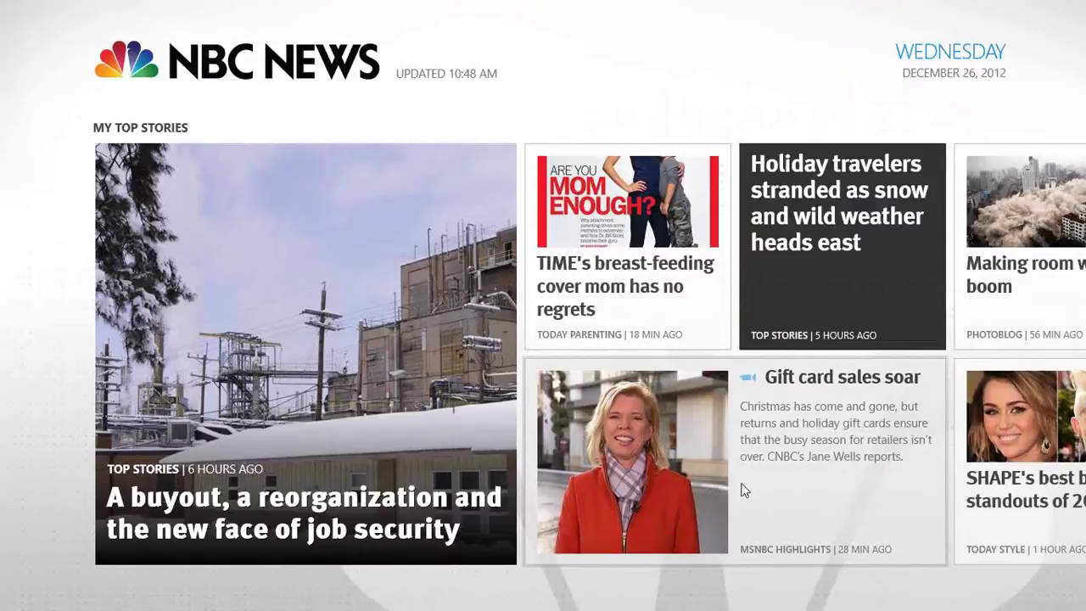
Scroll the top stories and open 'First lady gives kids a special thrill for Christmas'.
scroll(426, 430, "down", 5)
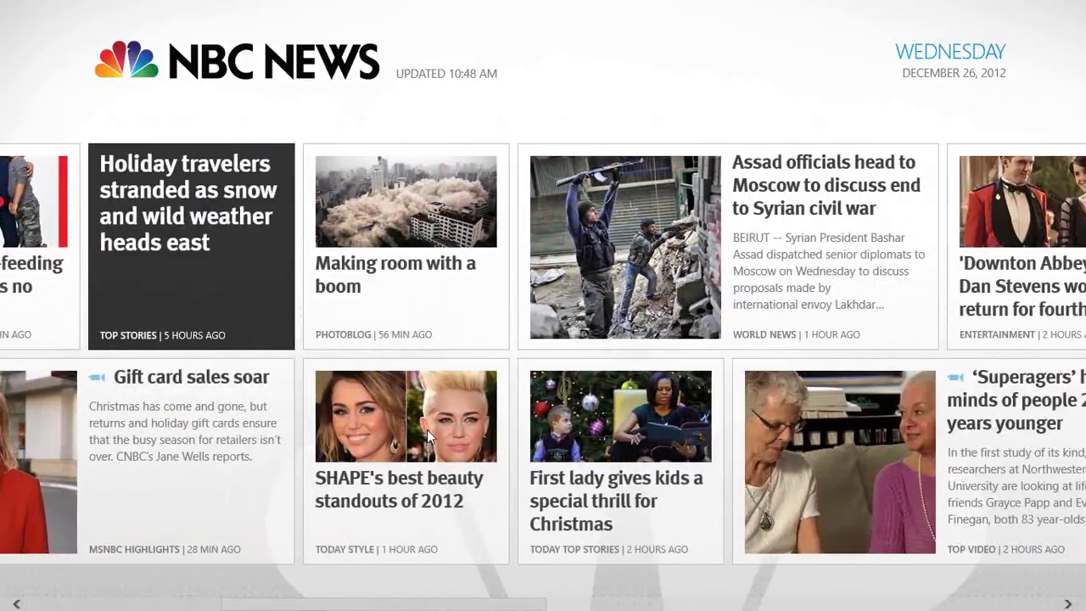
scroll(427, 430, "down", 1)
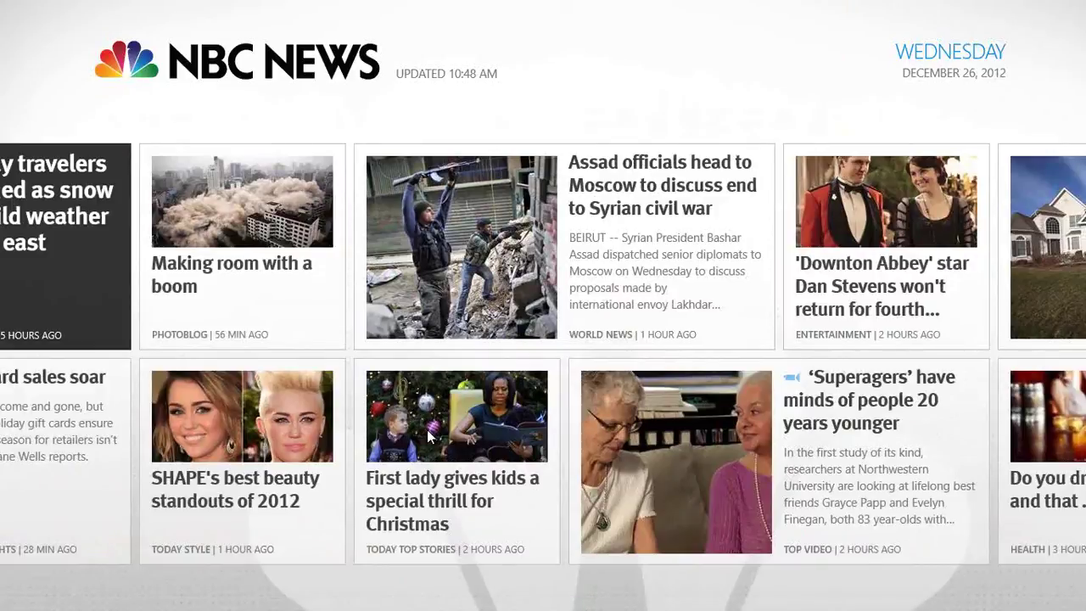
scroll(429, 436, "down", 1)
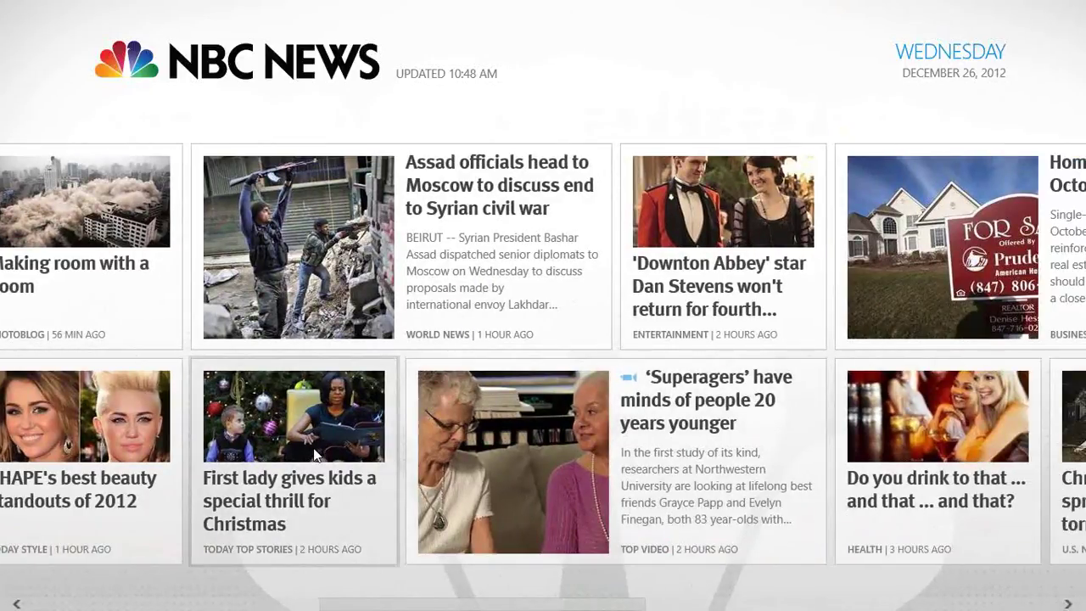
left_click(314, 455)
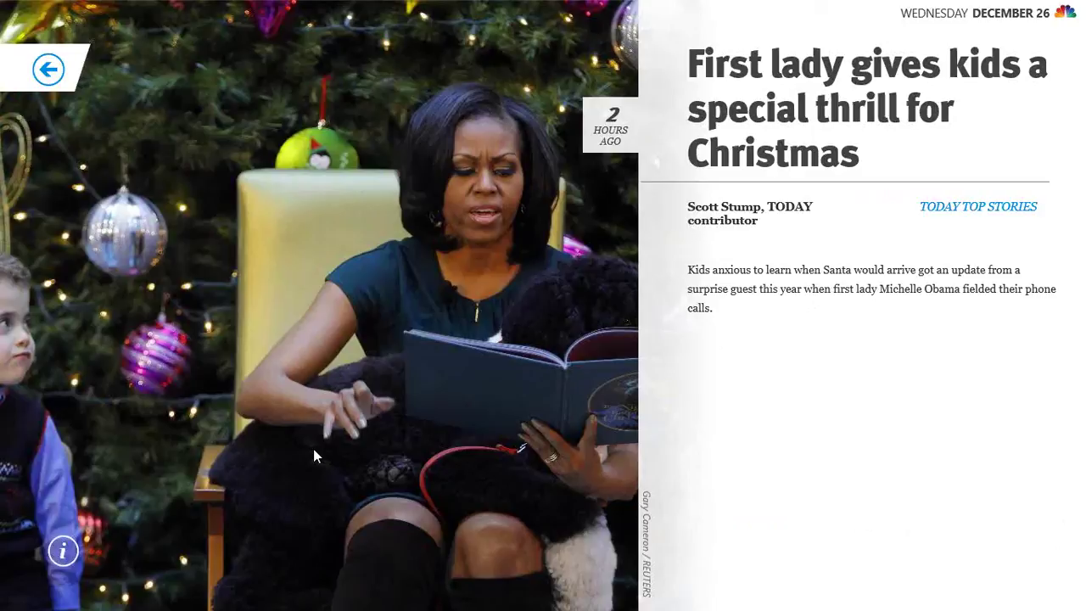
Read through the article and bring up the charms bar.
scroll(855, 473, "down", 3)
scroll(857, 473, "down", 10)
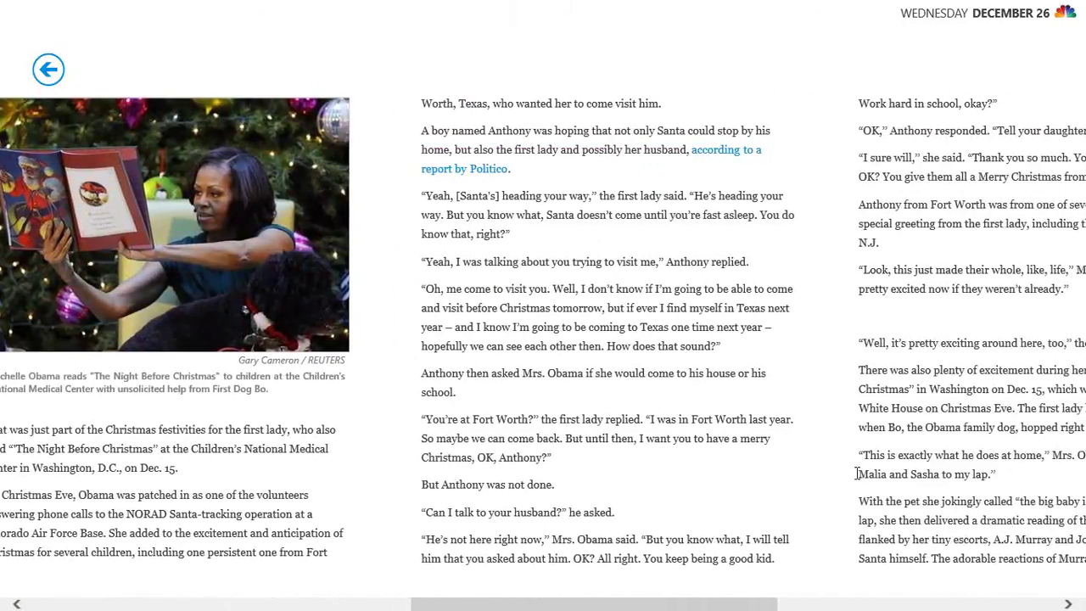
scroll(857, 473, "down", 4)
scroll(857, 472, "down", 2)
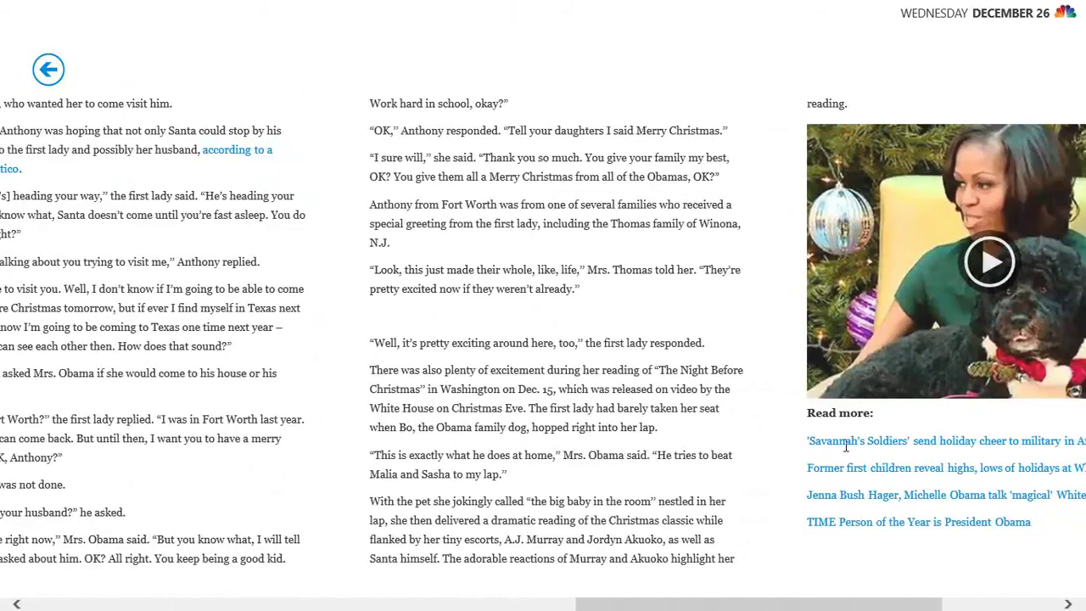
scroll(846, 445, "down", 2)
scroll(845, 445, "down", 2)
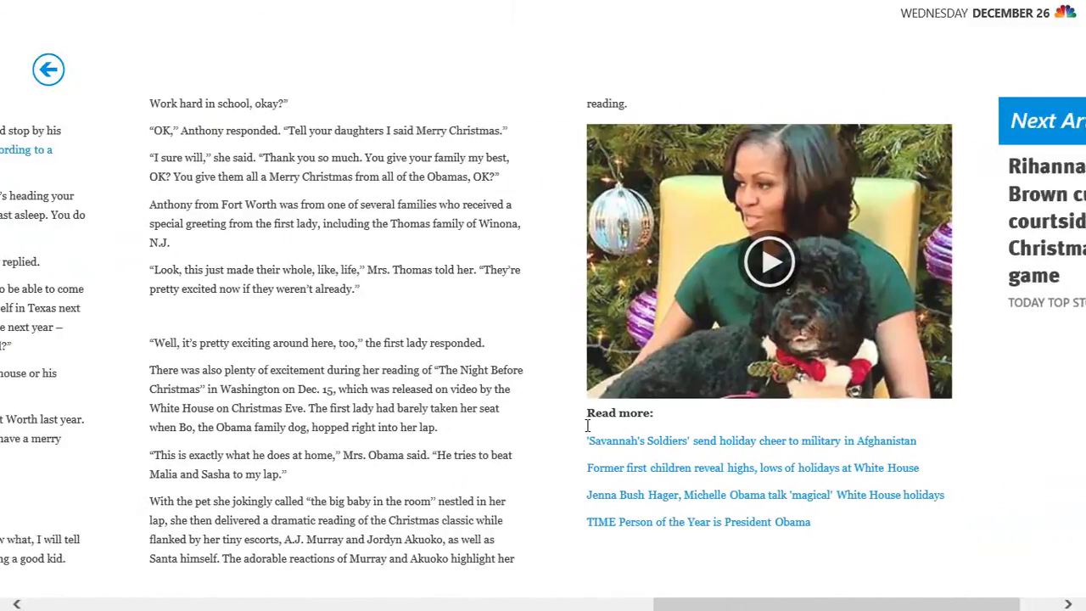
scroll(585, 358, "up", 2)
scroll(535, 333, "up", 8)
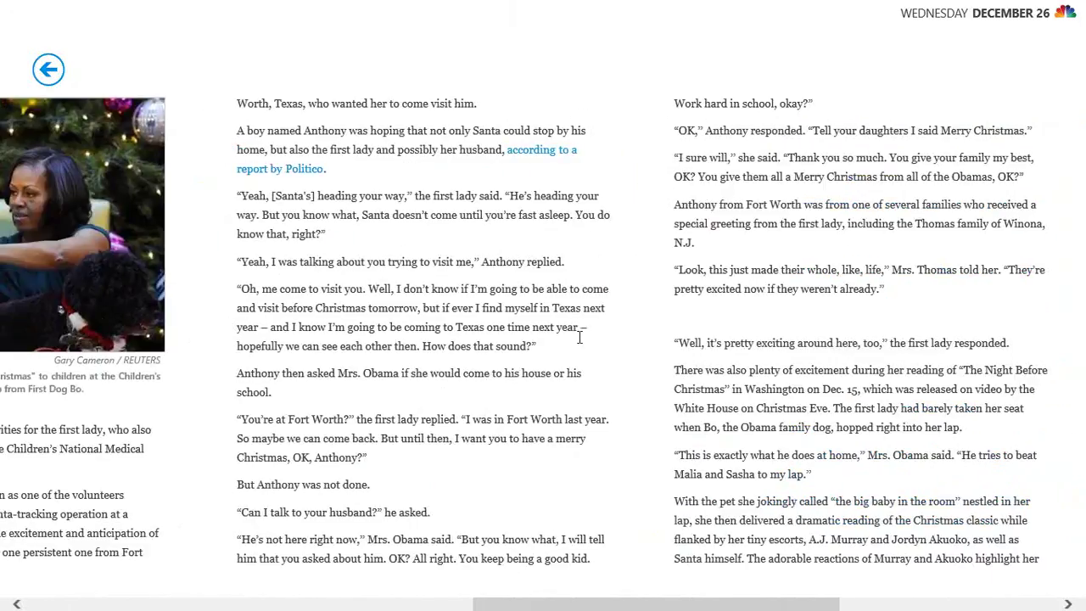
scroll(584, 338, "up", 10)
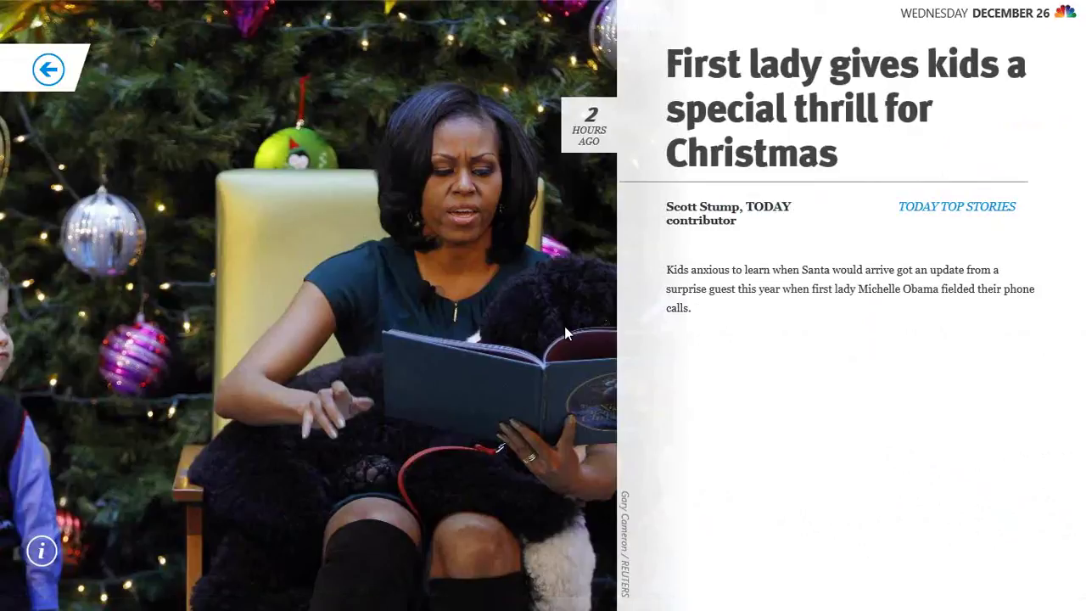
mouse_move(1070, 399)
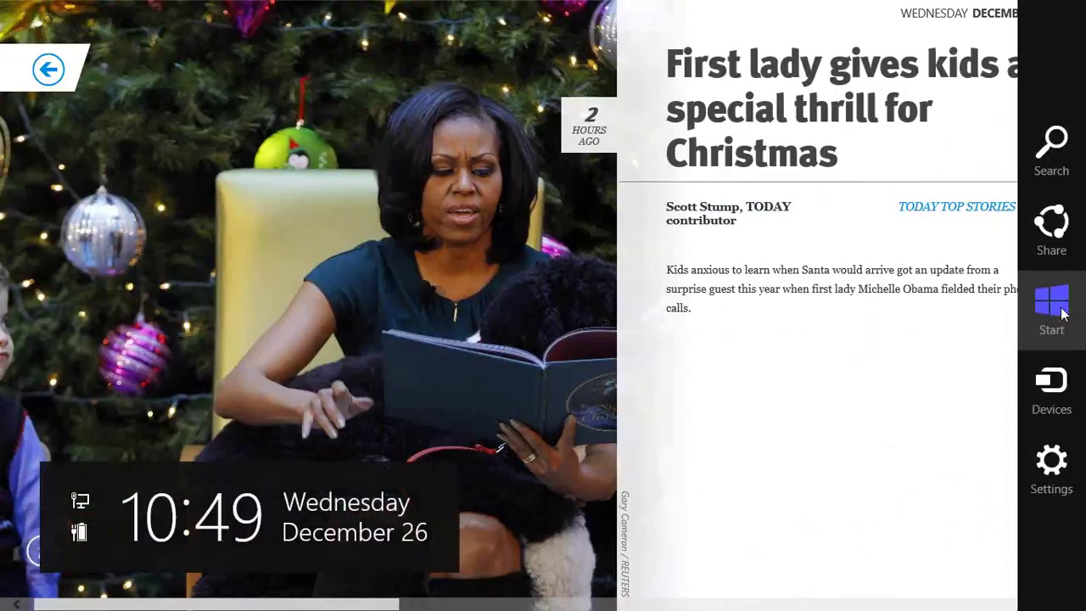
Share the article through People with Facebook as the destination.
left_click(1070, 238)
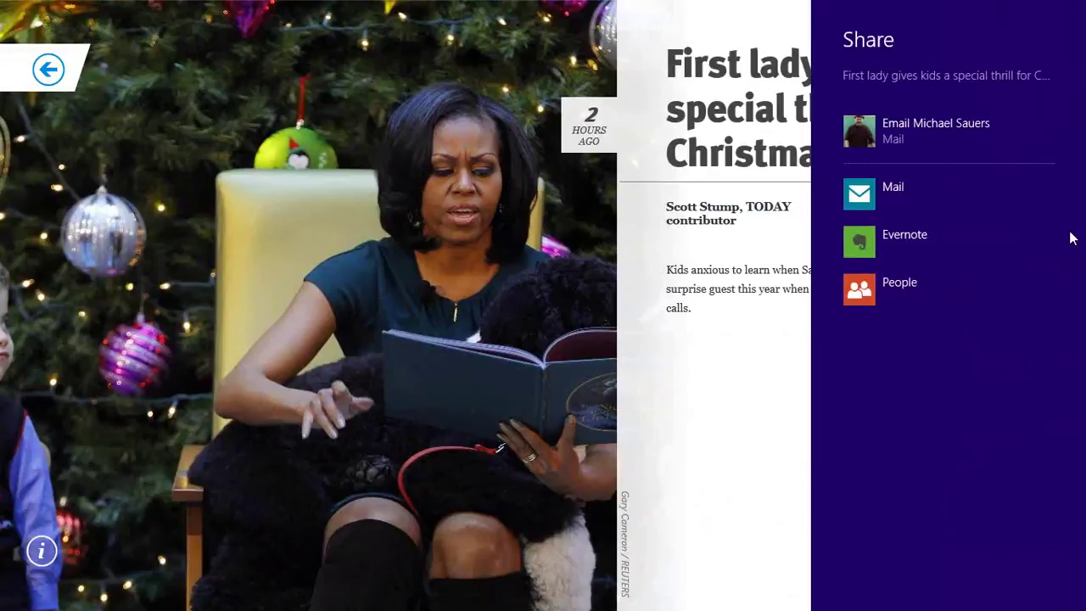
left_click(899, 289)
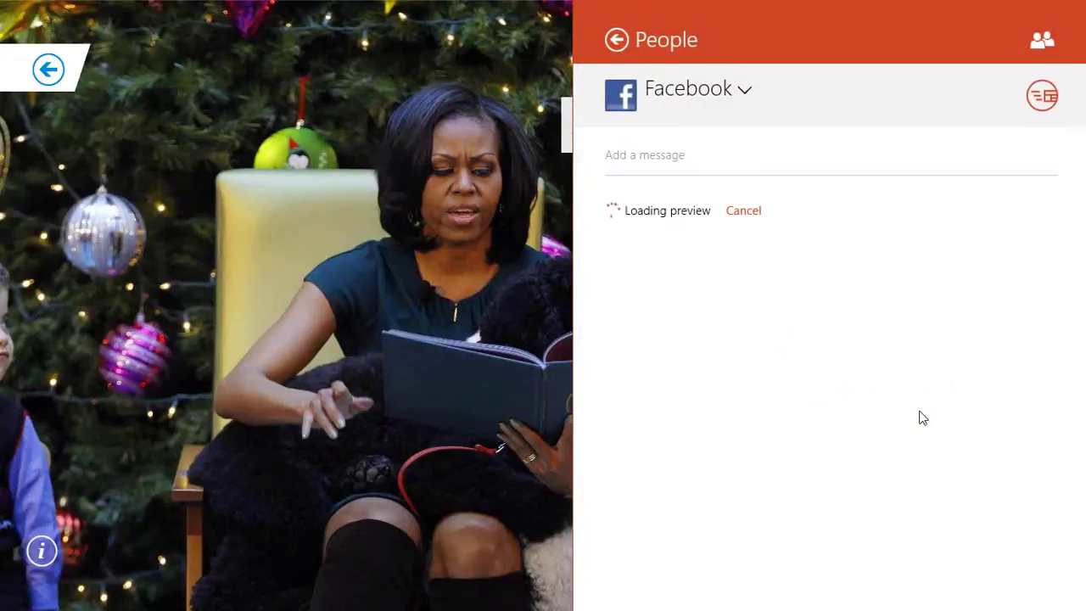
left_click(753, 100)
left_click(804, 99)
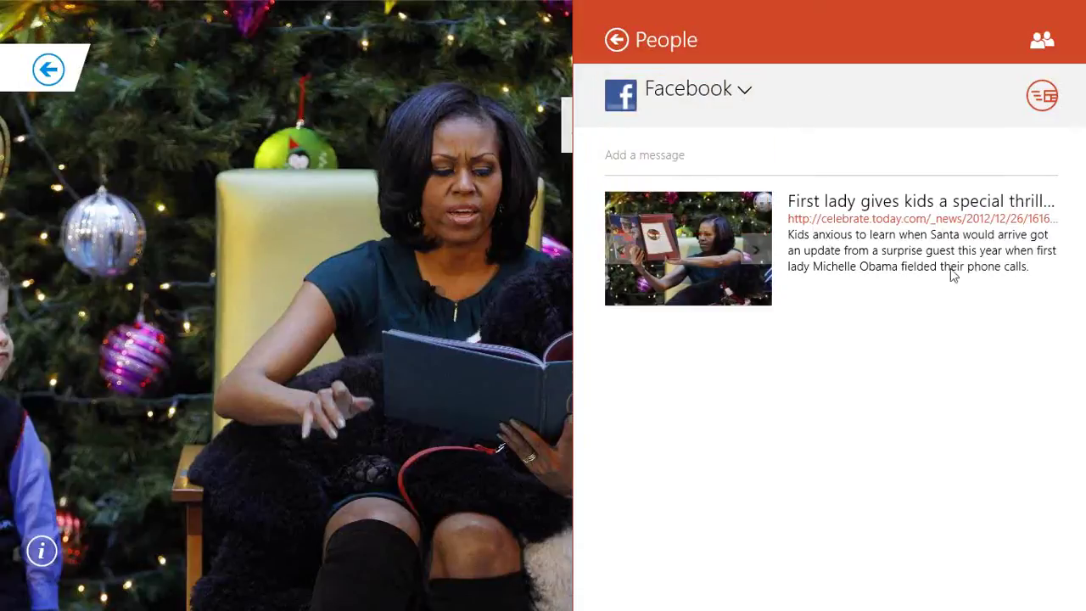
Post it with the message 'Sharing this from Windows 8 as a demo.' and the original photo.
left_click(661, 158)
type("Sharing this f")
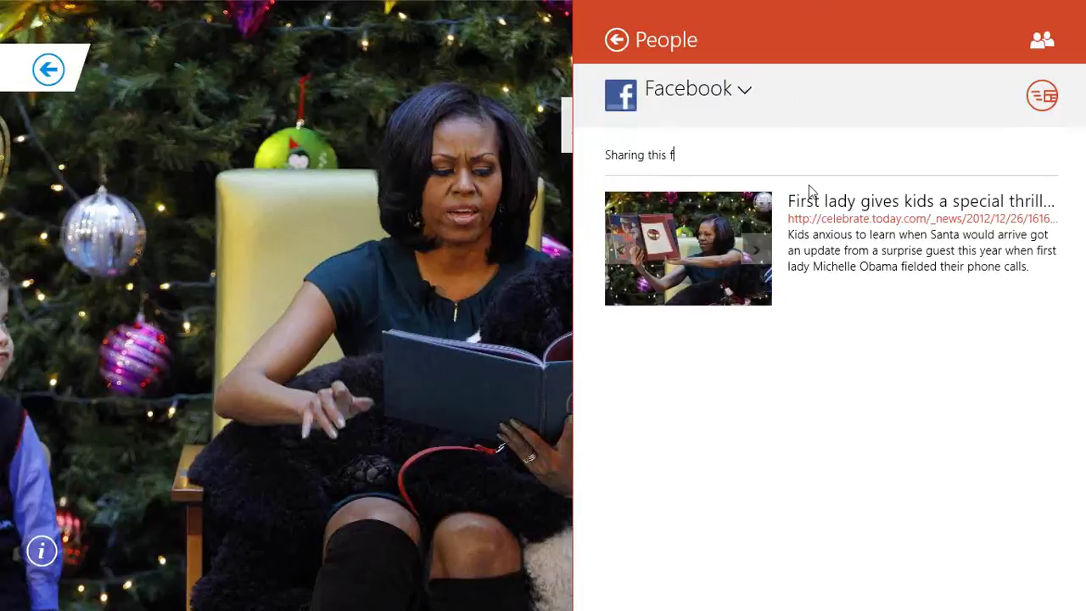
type("rom Windows 8 as a demo.")
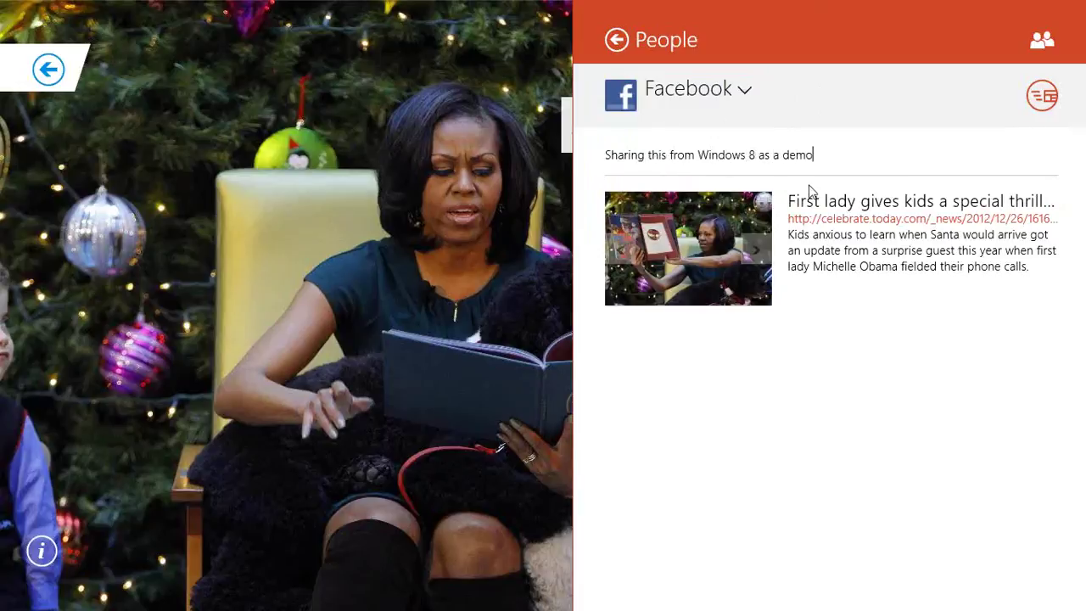
left_click(754, 252)
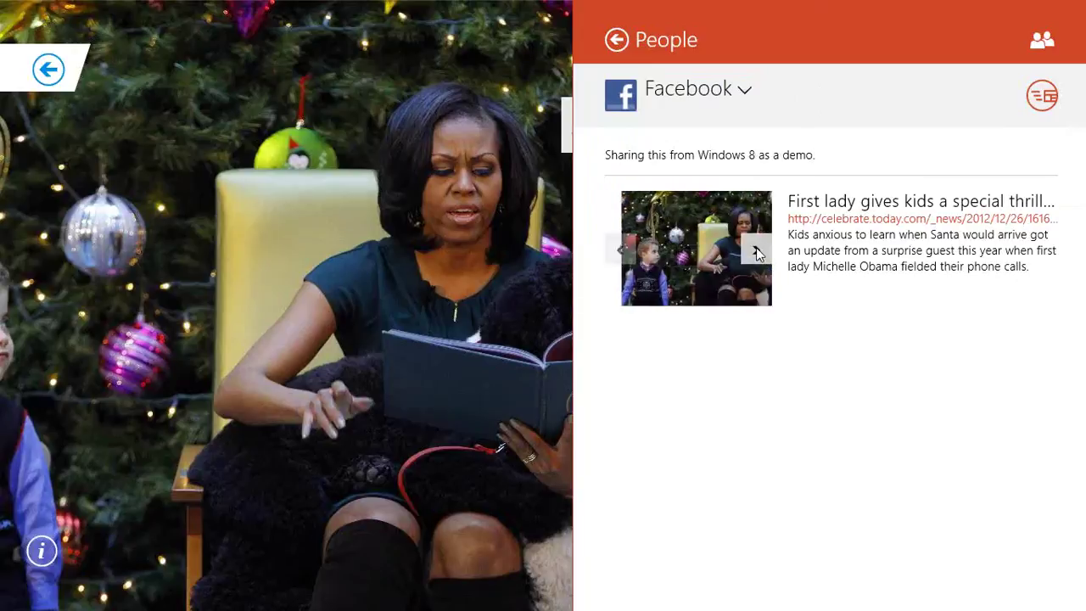
left_click(754, 252)
left_click(754, 253)
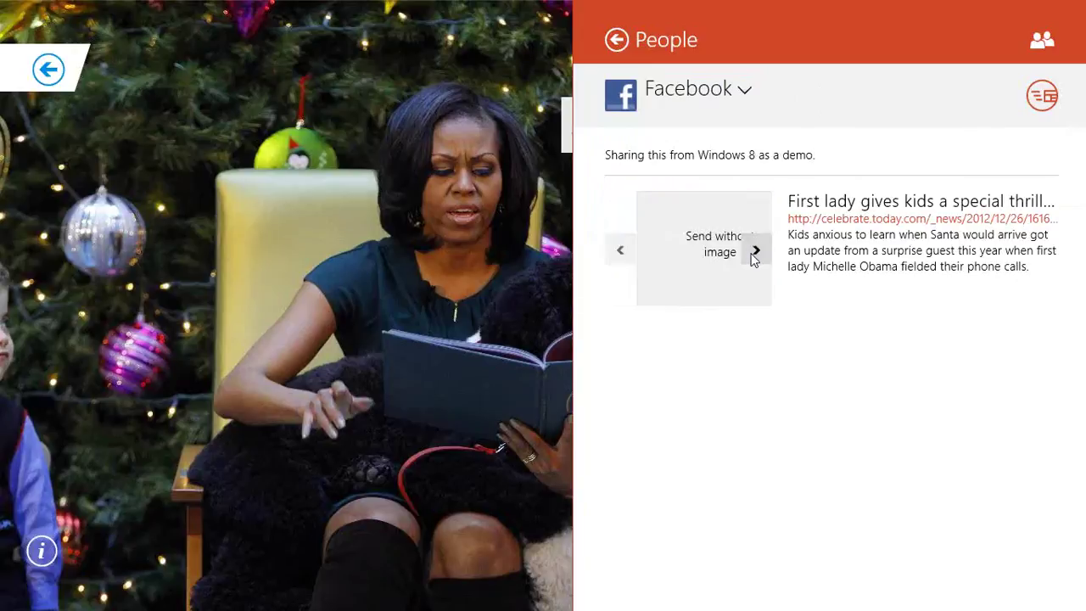
left_click(621, 251)
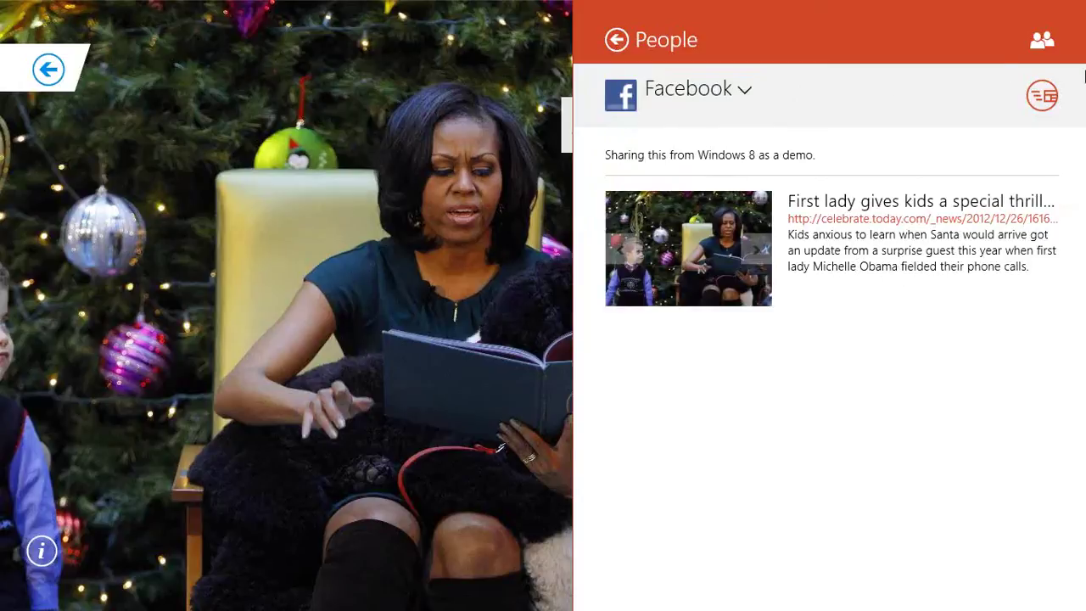
left_click(1041, 97)
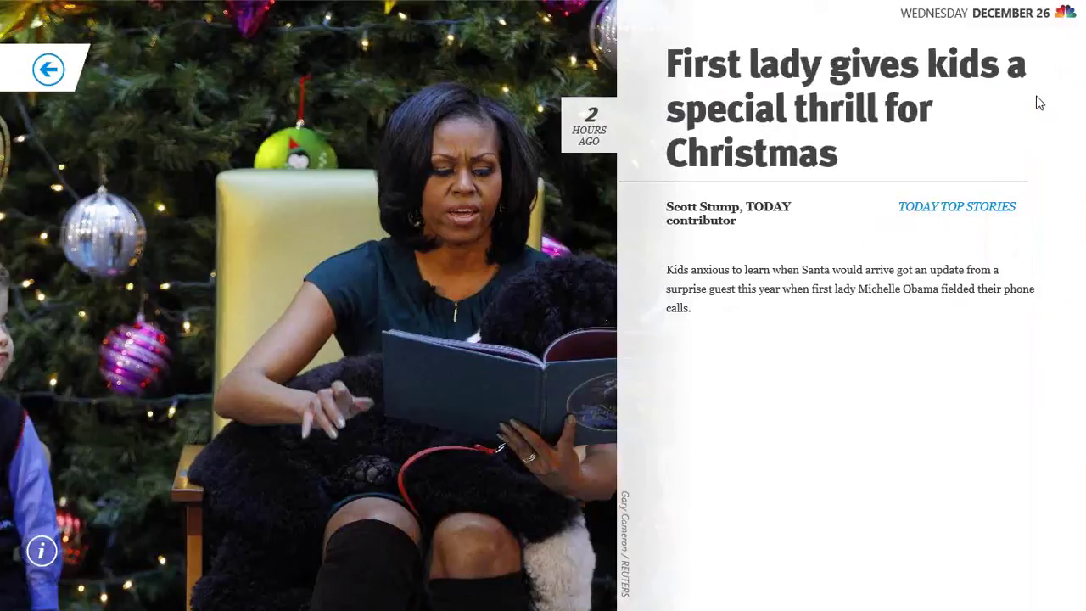
key("super")
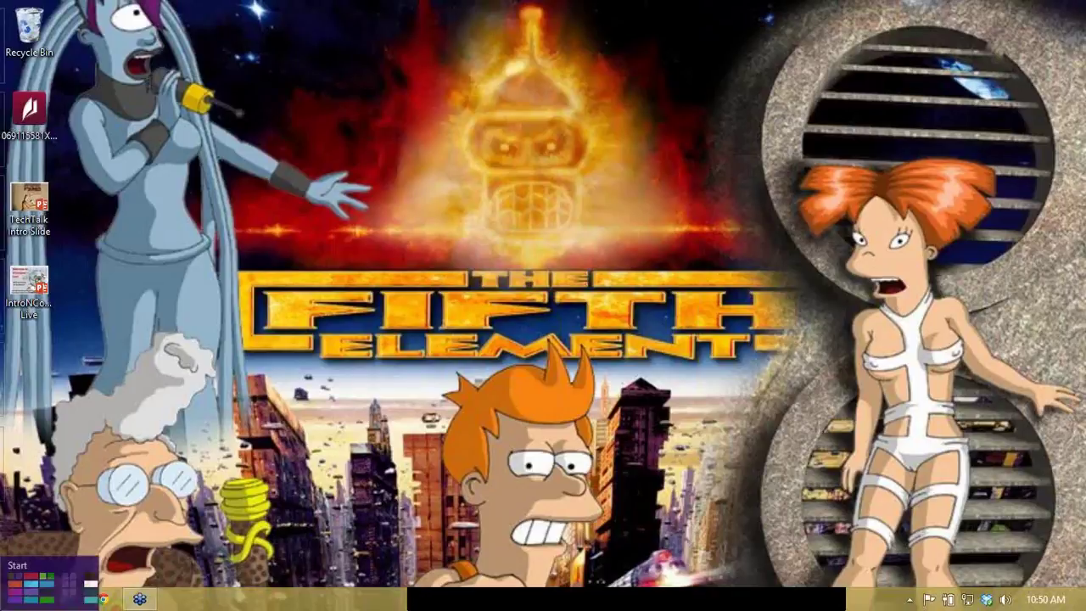
Return from the desktop to the Start screen via the bottom-left corner.
left_click(5, 606)
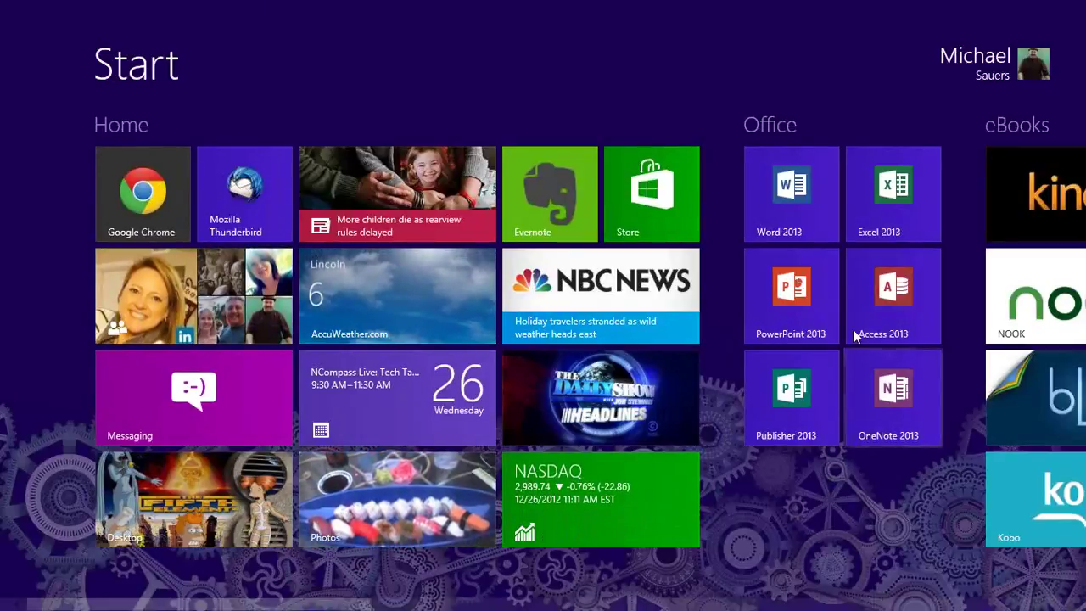
Launch Word 2013, open the recent eBooks Training document, then restore and re-maximize its window.
left_click(815, 200)
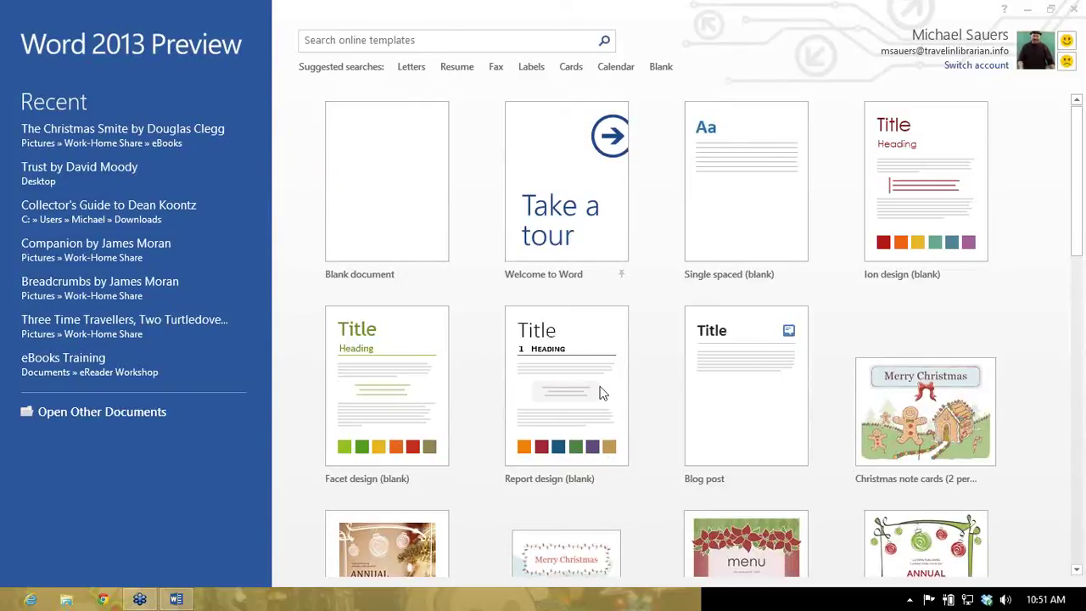
scroll(661, 460, "down", 5)
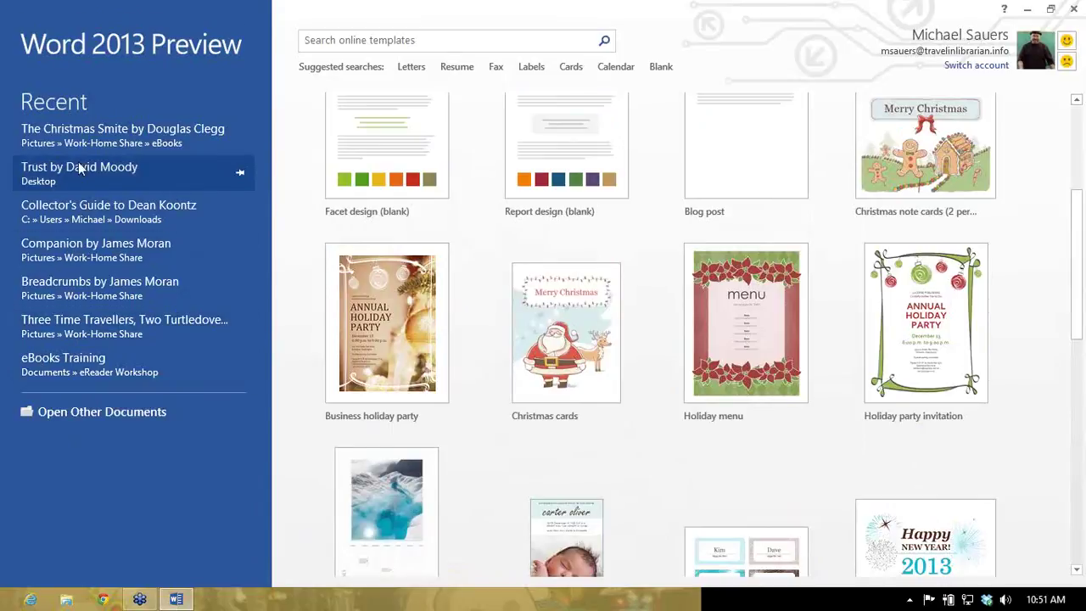
left_click(61, 365)
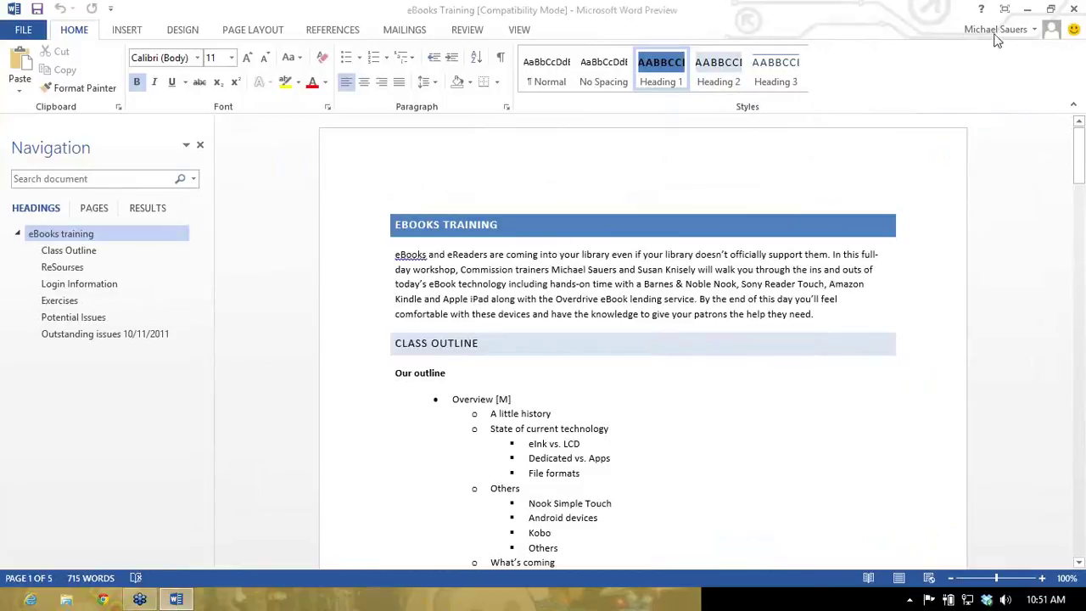
left_click(1049, 10)
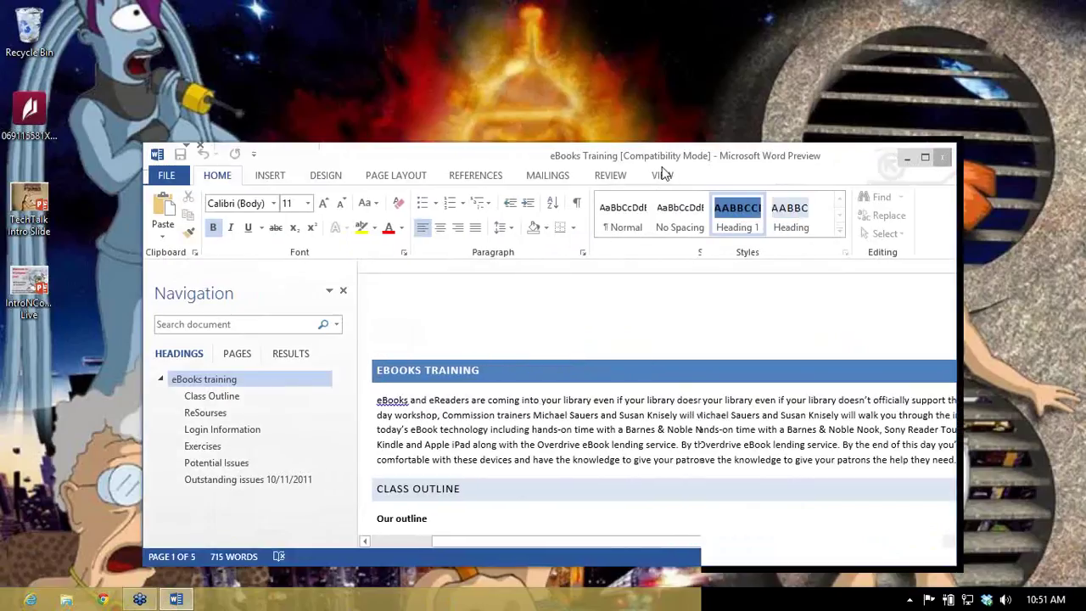
double_click(608, 154)
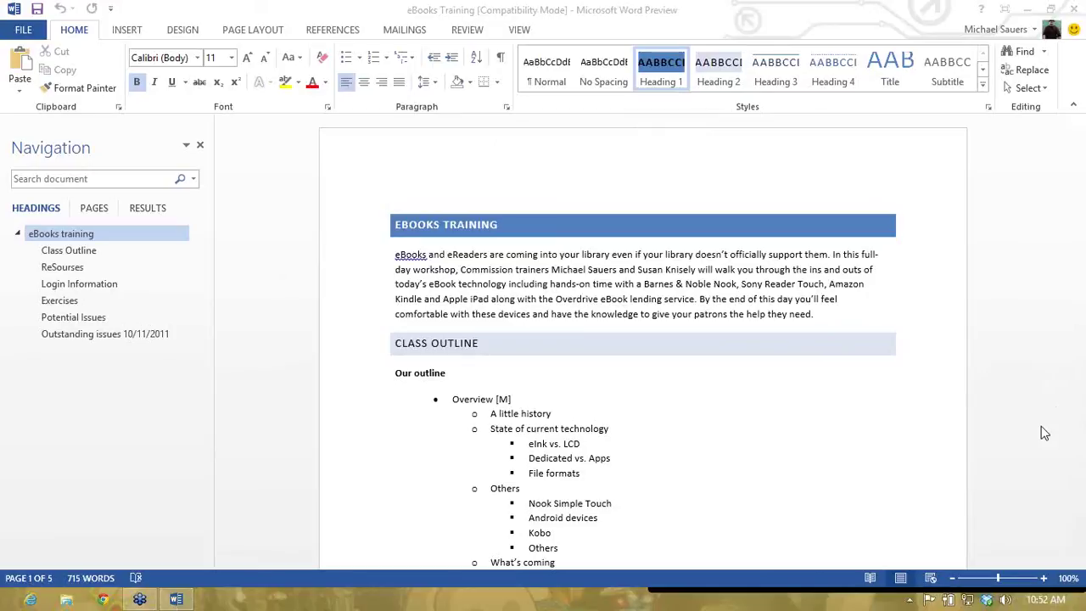
Search 'internet' from Start, launch Internet Explorer, then go back to the Start screen.
key("super")
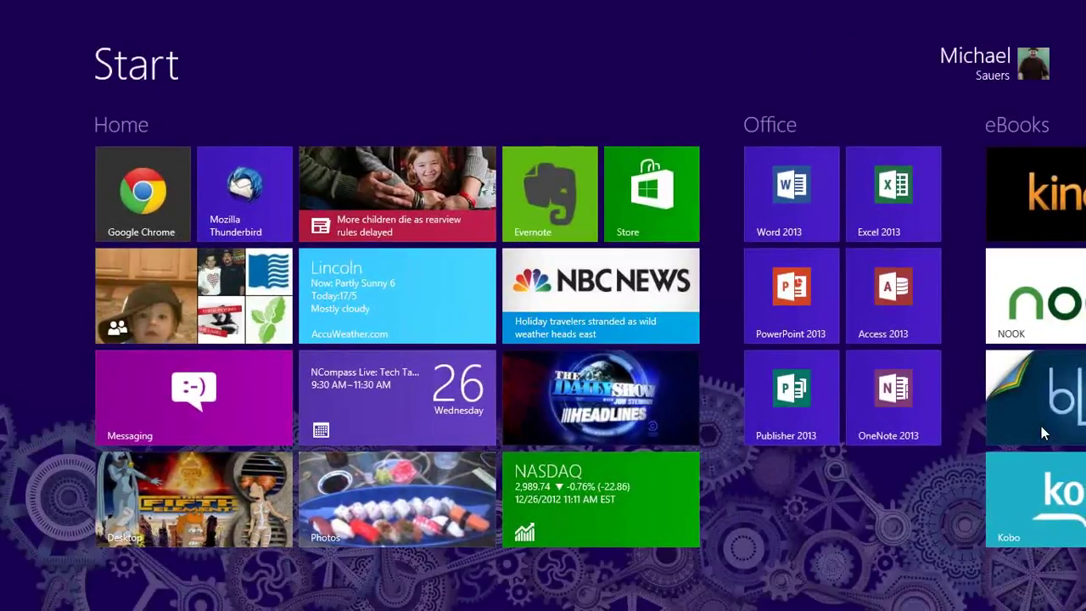
type("internet")
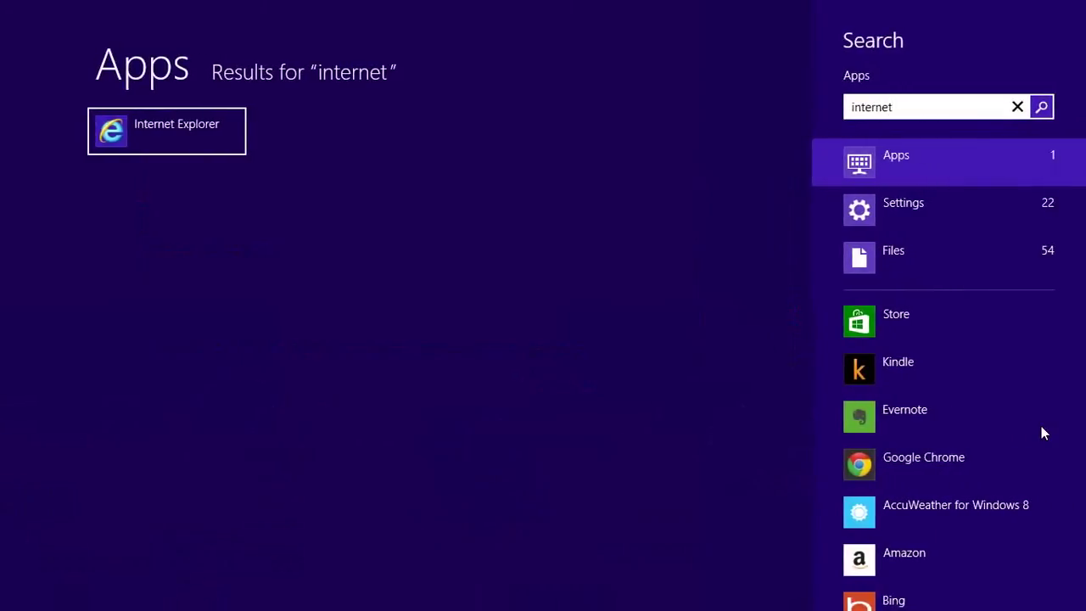
left_click(148, 141)
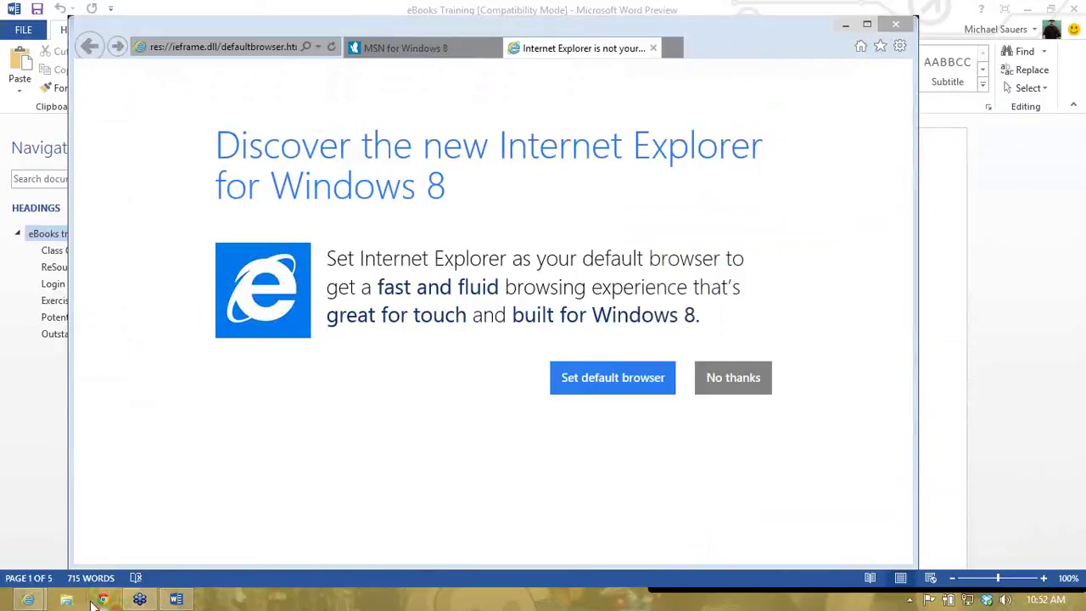
left_click(2, 608)
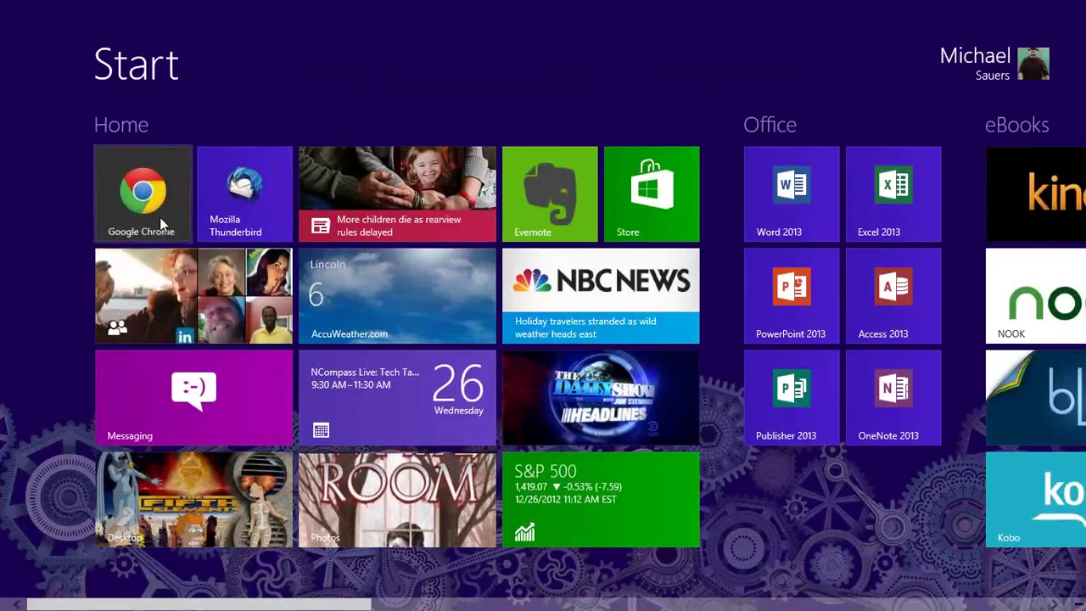
Launch Google Chrome from its Start screen tile to show the NCompass Live Windows 8 page.
left_click(143, 195)
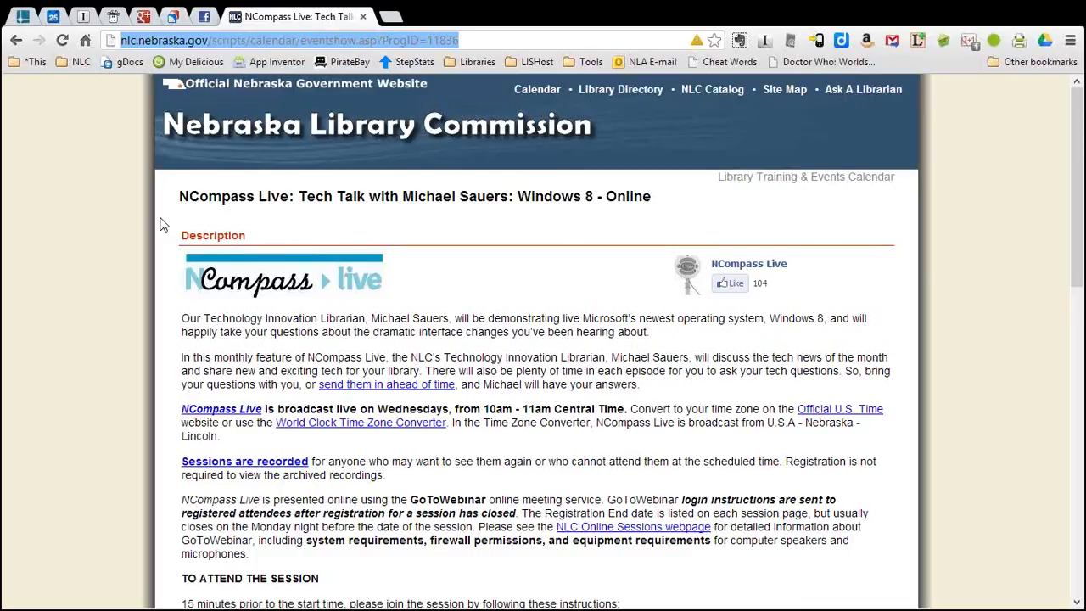
Use Chrome's menu to relaunch it as a regular desktop window.
mouse_move(1082, 6)
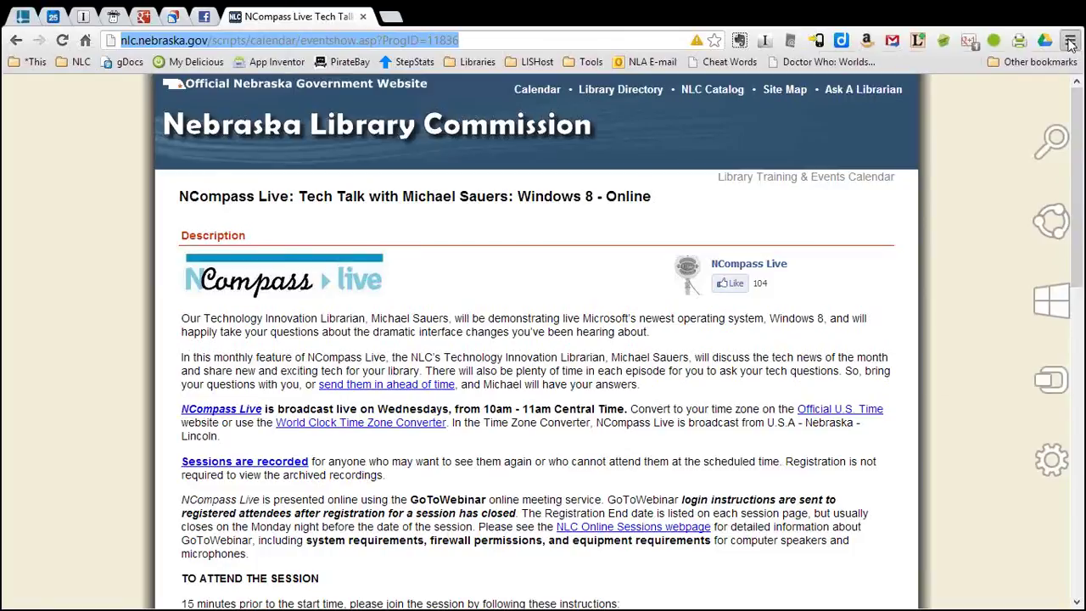
left_click(1070, 42)
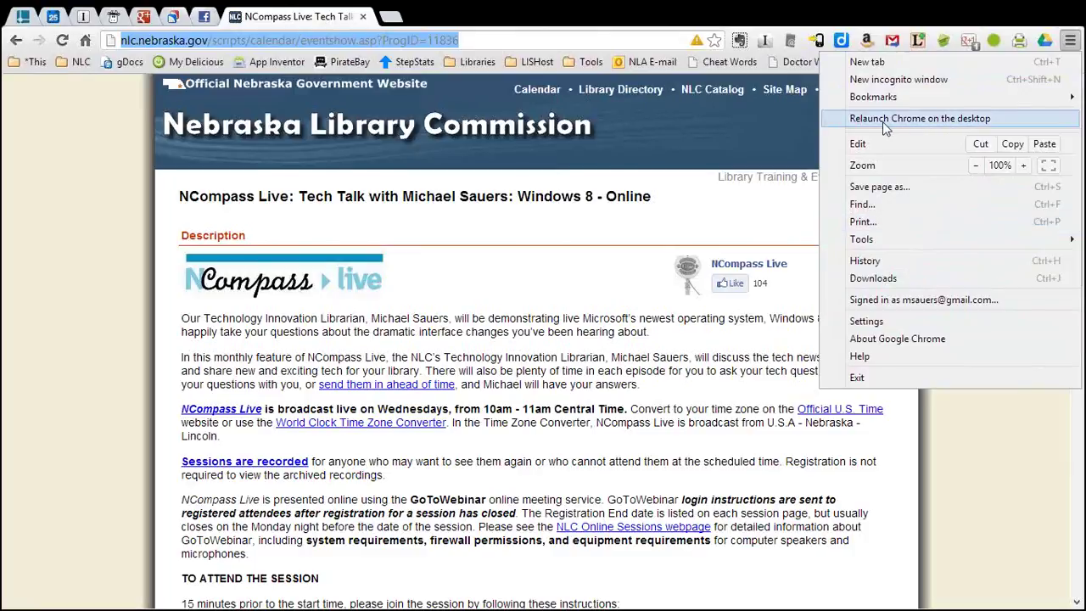
left_click(962, 121)
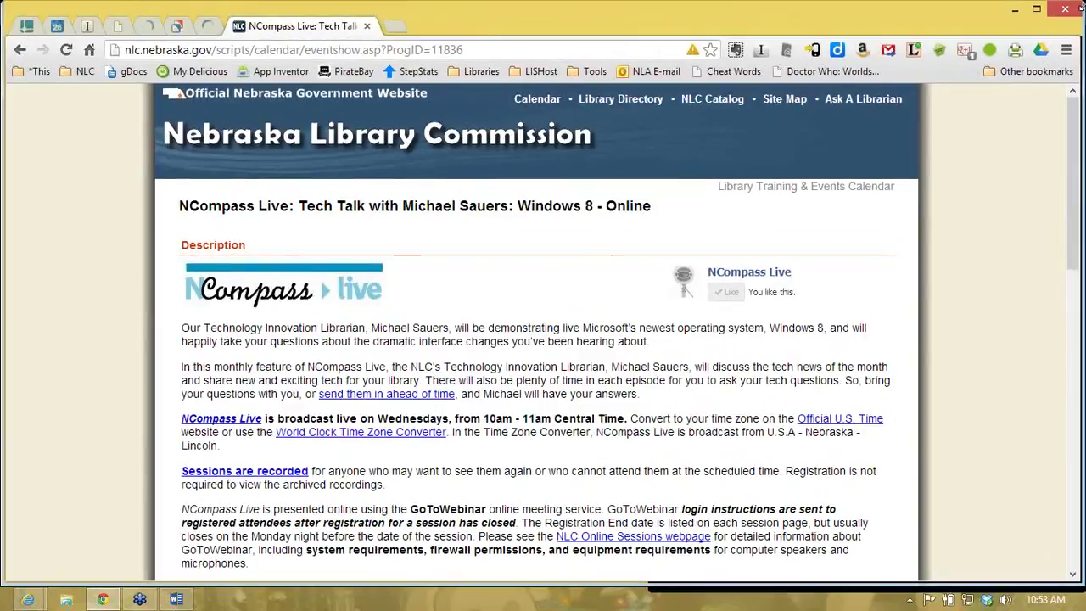
Restore down the Chrome window and move it up and left over Word.
left_click(1035, 8)
left_click_drag(579, 90, 643, 65)
left_click_drag(843, 66, 763, 30)
Relaunch Chrome in Windows 8 mode, then switch to Internet Explorer with Alt+Tab.
left_click(882, 61)
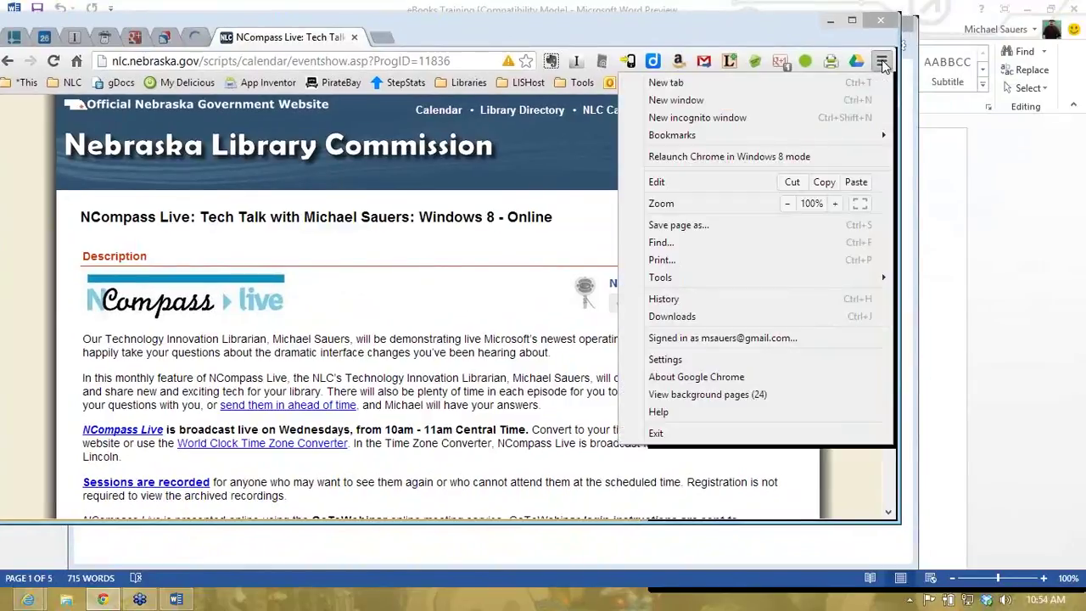
left_click(740, 157)
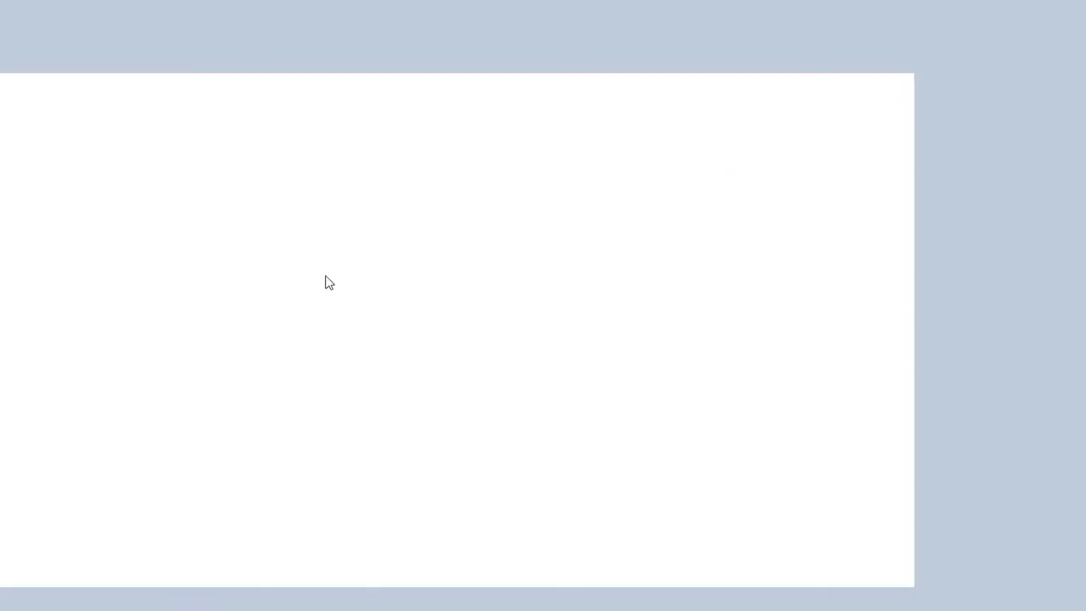
key("alt+Tab")
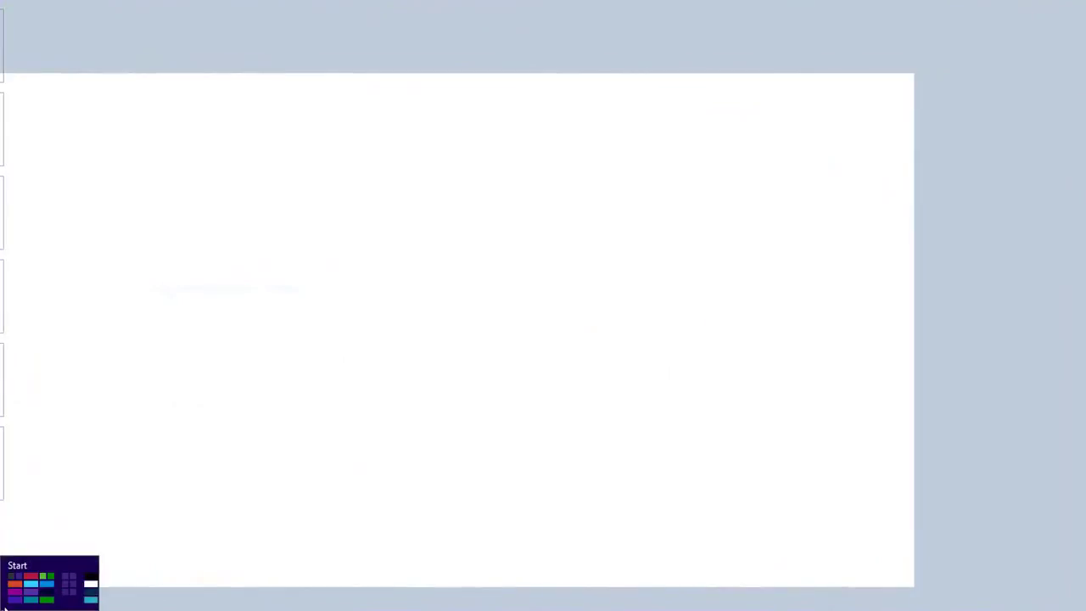
Close the running Windows 8 Chrome app from the app switcher.
left_click(4, 604)
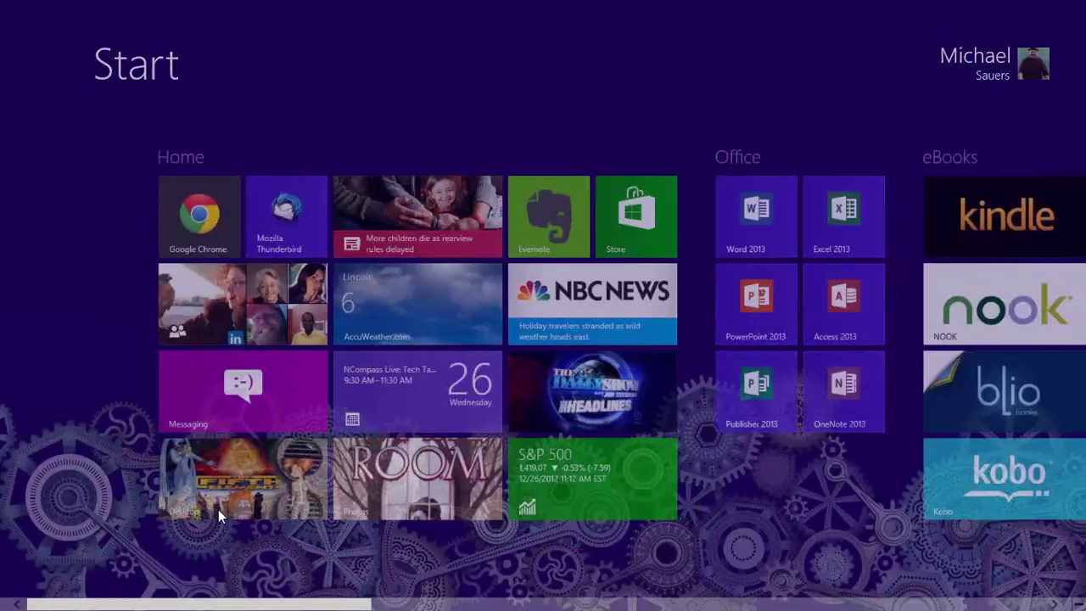
left_click(218, 514)
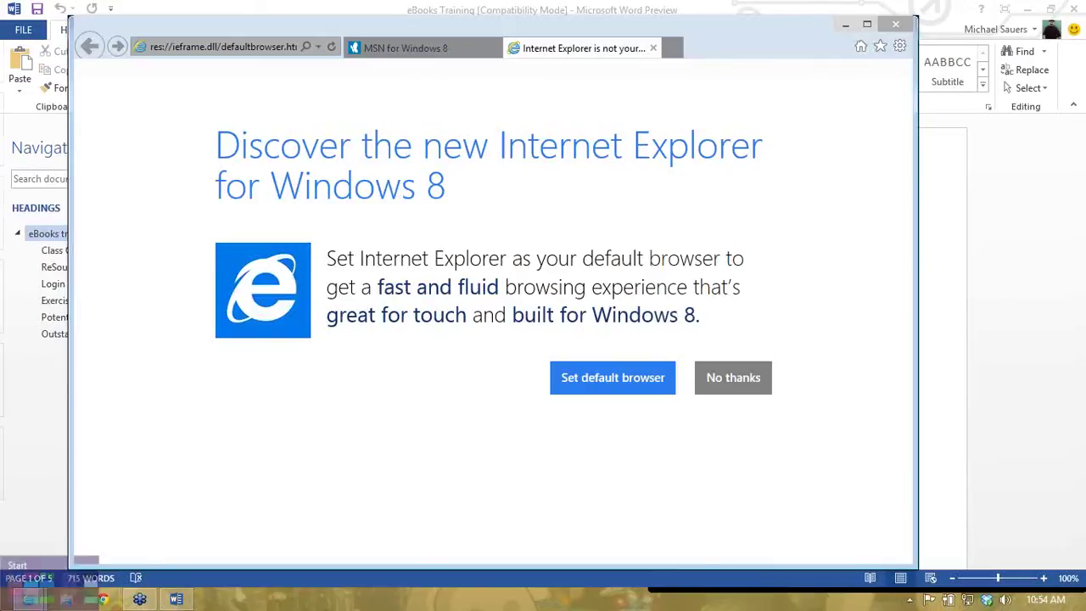
mouse_move(4, 501)
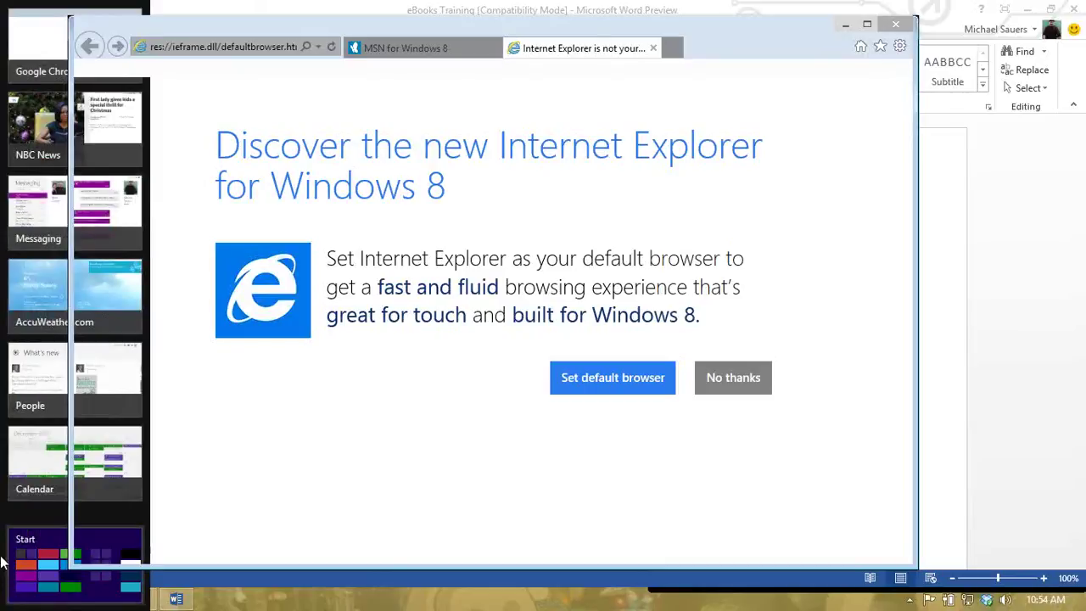
right_click(136, 53)
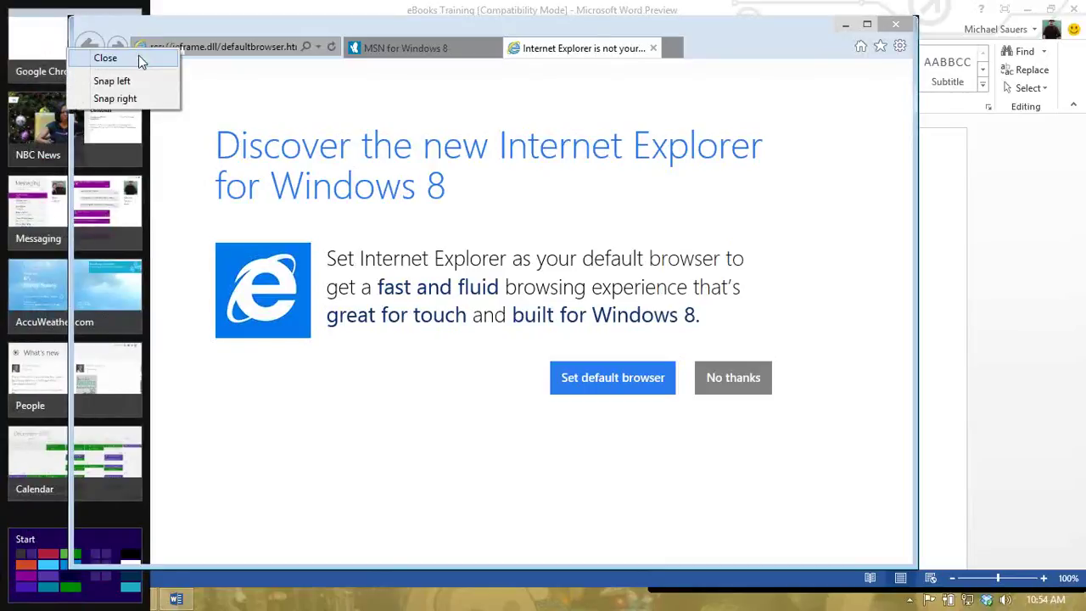
left_click(143, 55)
Relaunch Chrome with previous tabs restored, then make Internet Explorer the default for web links.
left_click(65, 566)
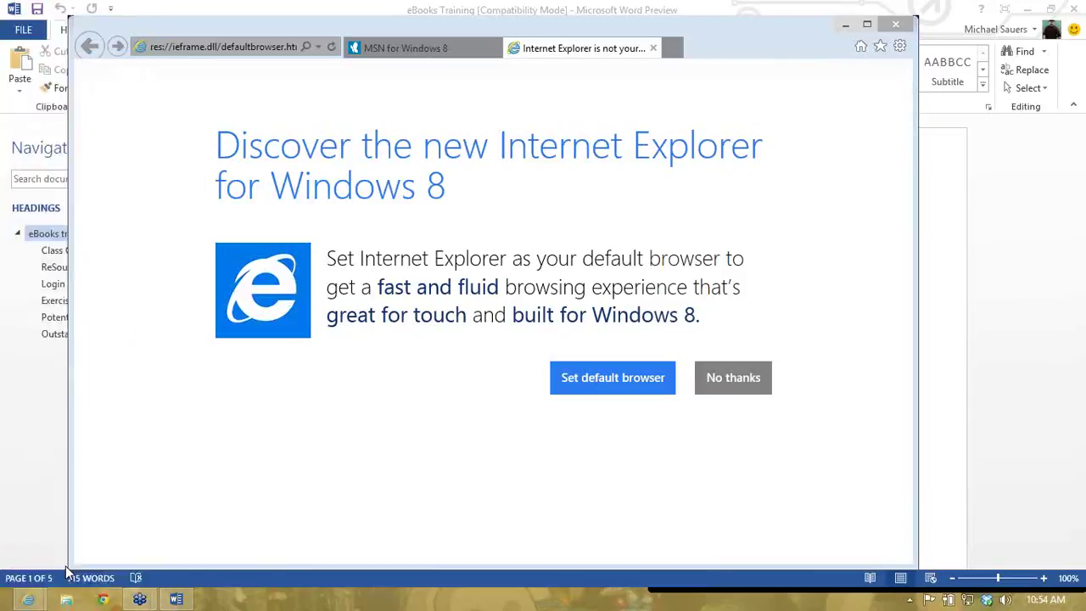
left_click(151, 194)
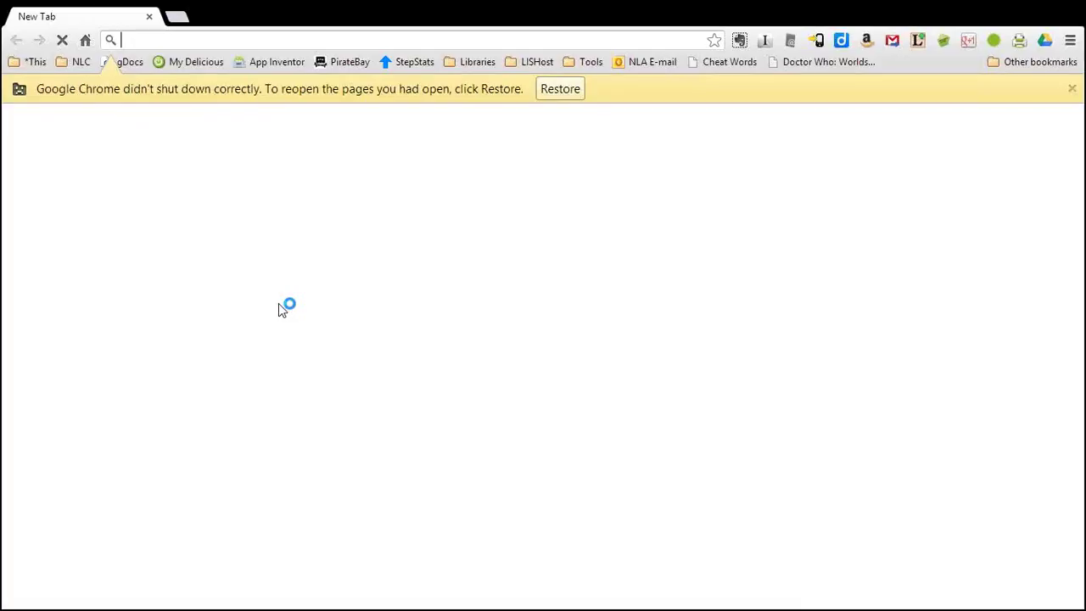
left_click(556, 93)
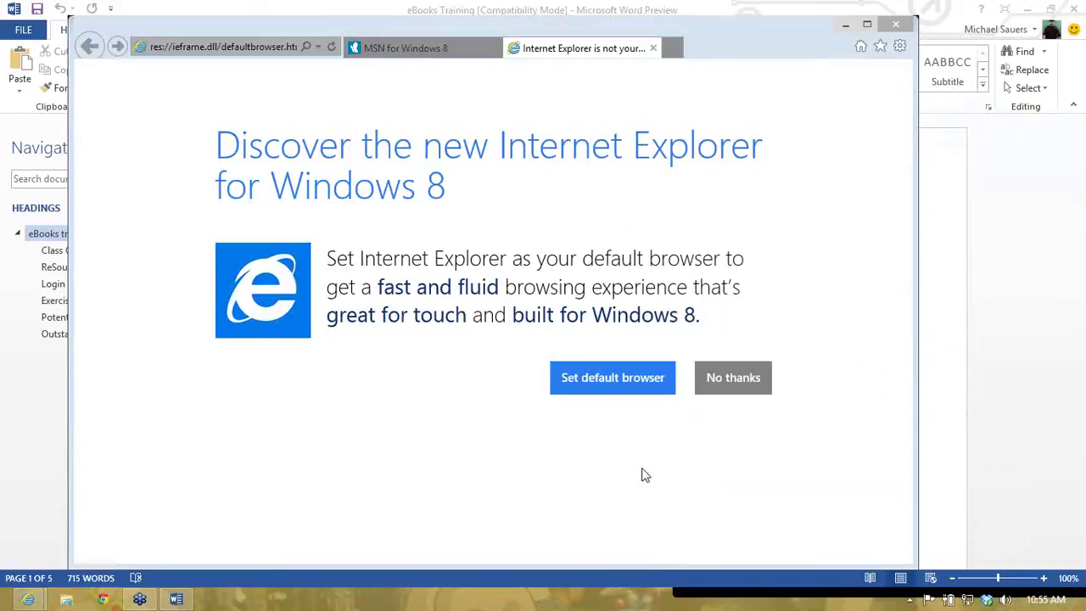
left_click(626, 376)
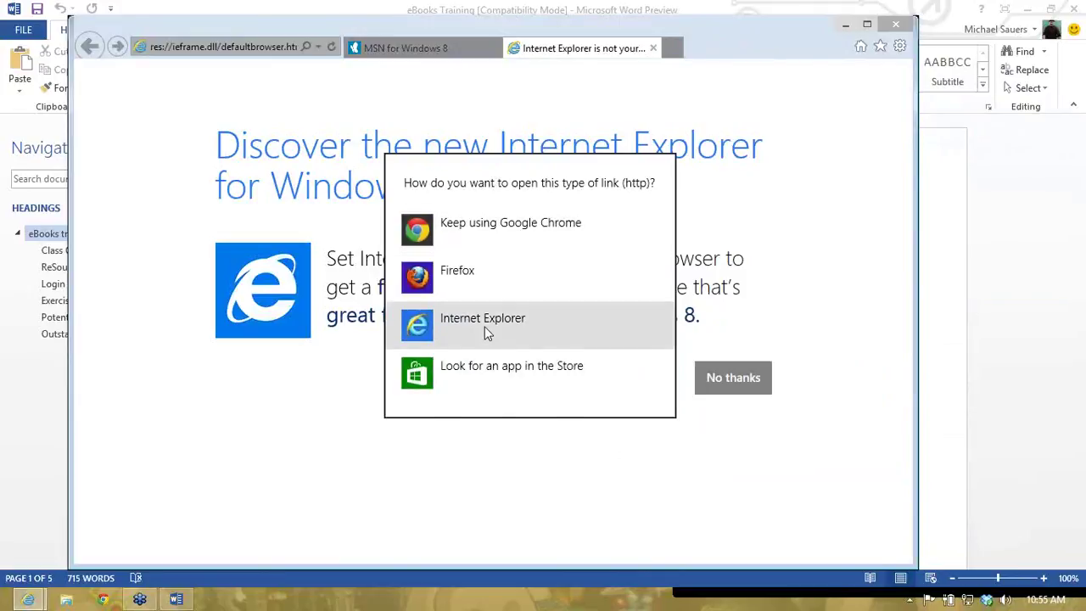
left_click(484, 327)
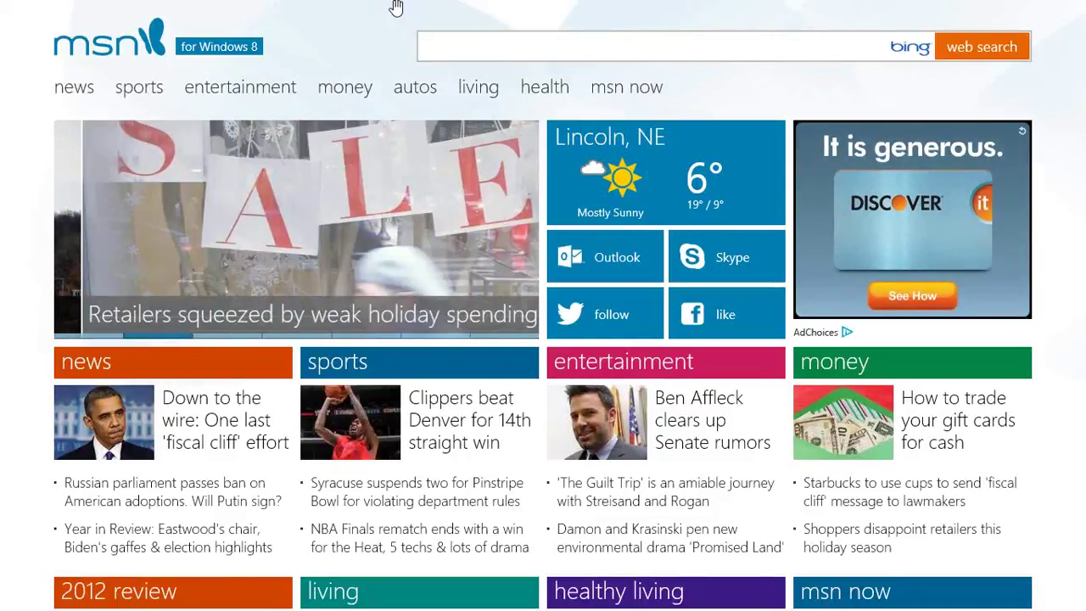
Scroll MSN, go to libraries.ne.gov via the app bar address field, then navigate back and forward.
scroll(1081, 75, "down", 1)
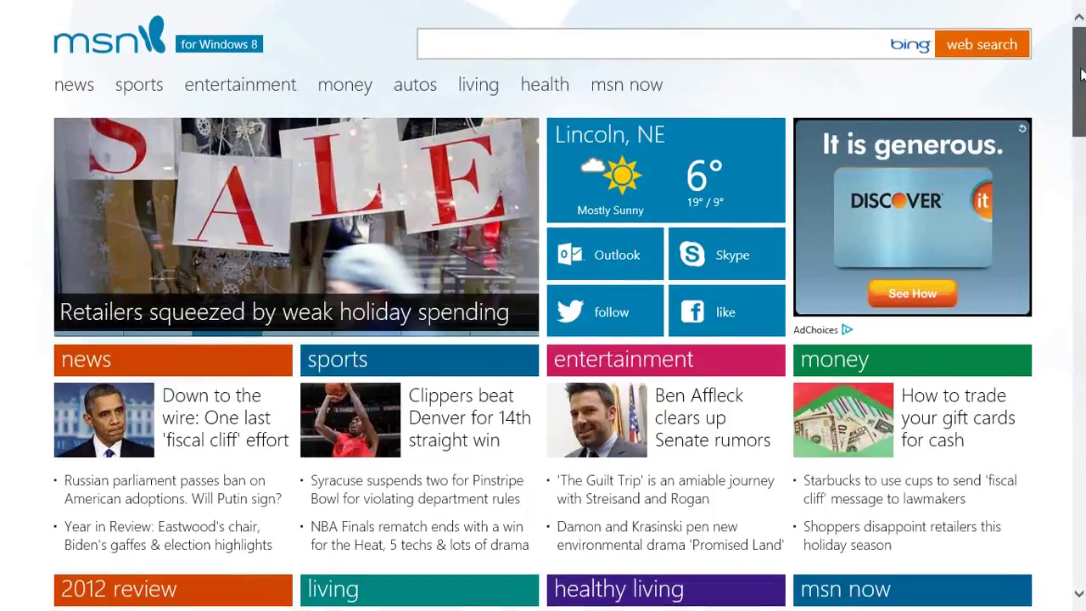
left_click_drag(1081, 75, 1082, 375)
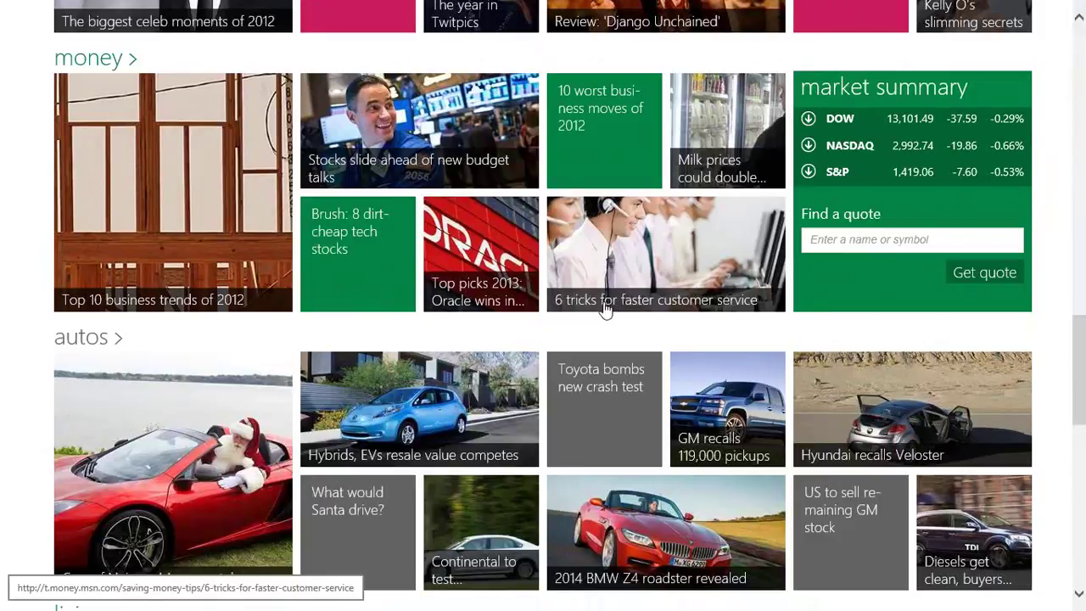
right_click(39, 357)
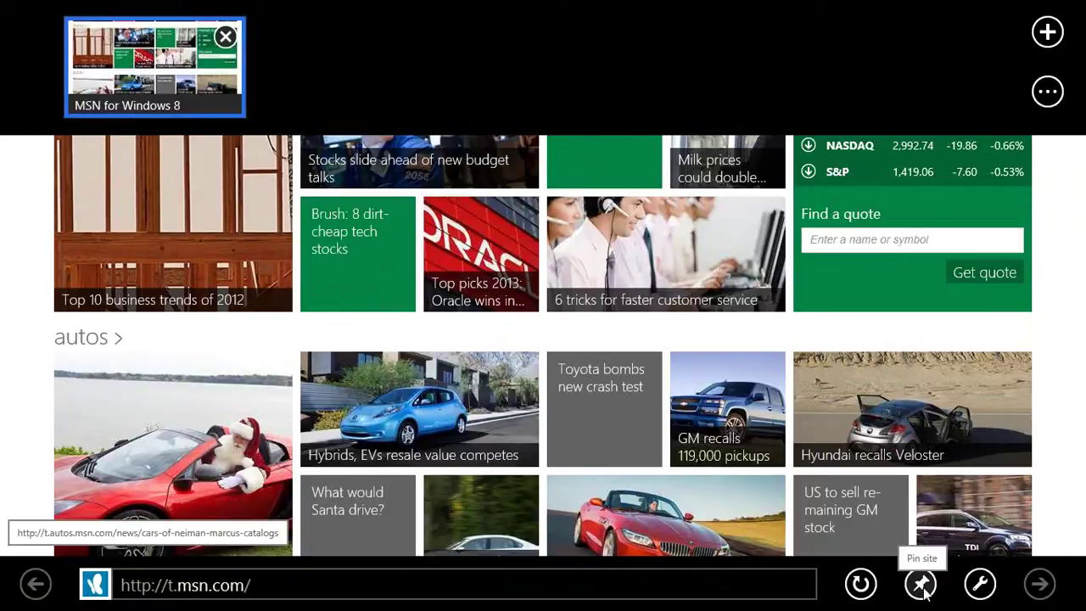
left_click(274, 579)
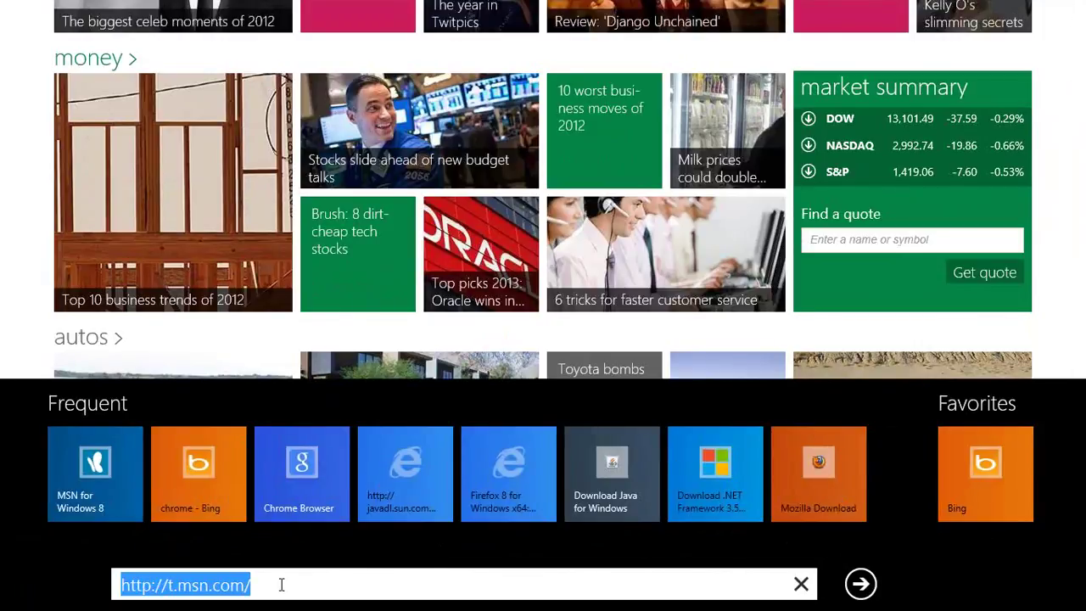
type("libraries.ne.")
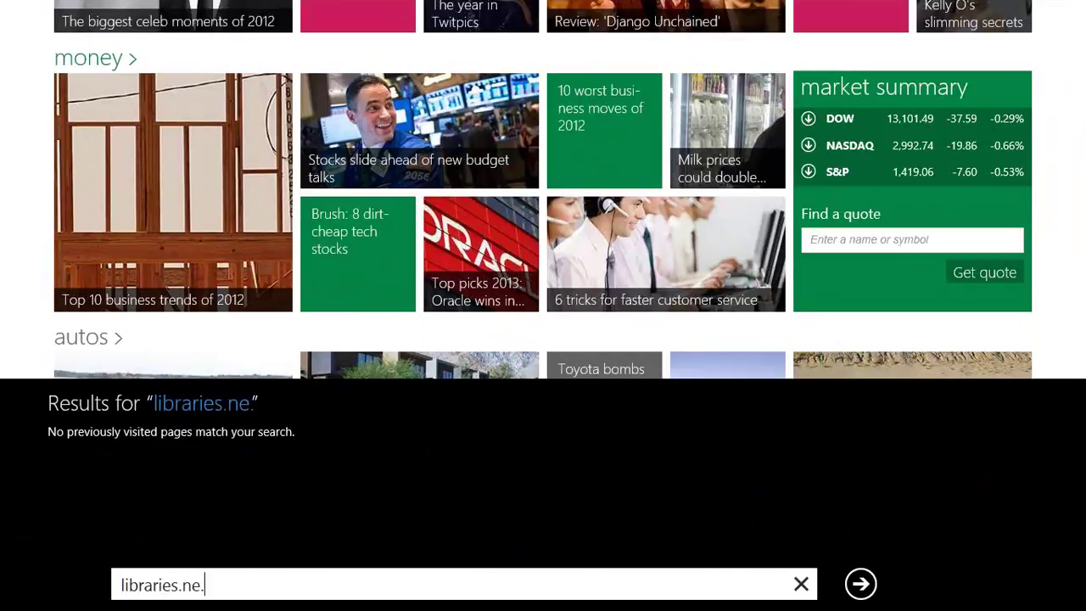
type("gov")
key("Return")
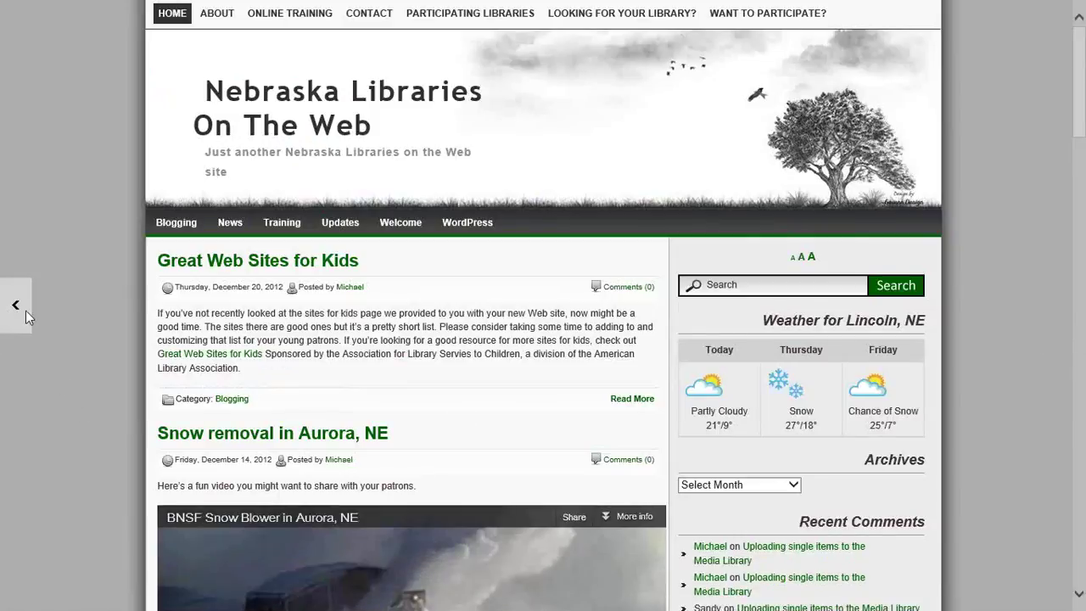
right_click(14, 312)
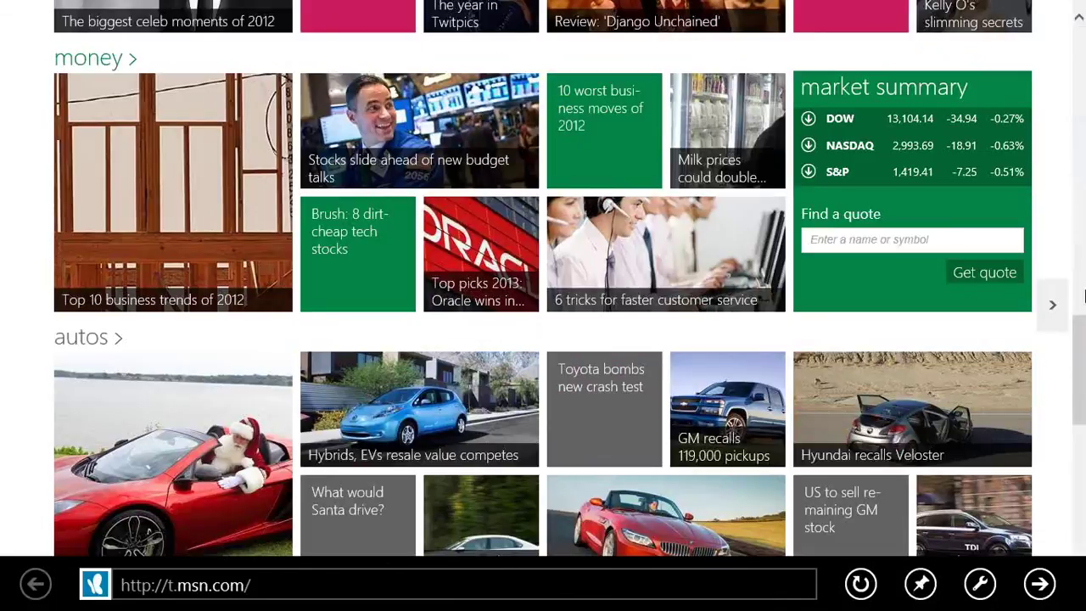
left_click(1063, 310)
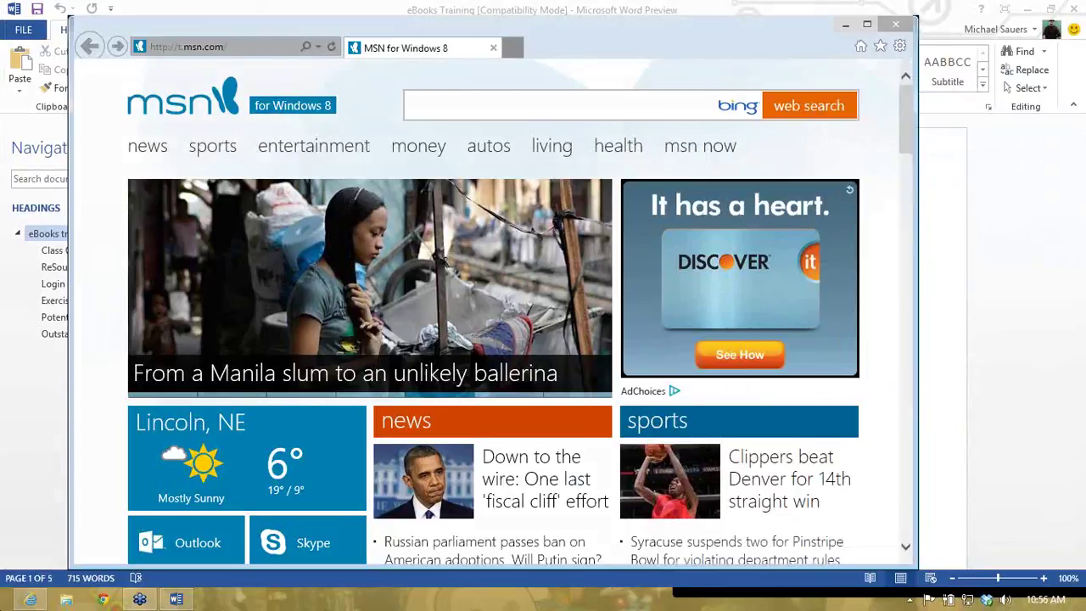
Launch Firefox by searching 'firefox' from Start, answering No to the default-browser prompt.
key("super")
type("firefox")
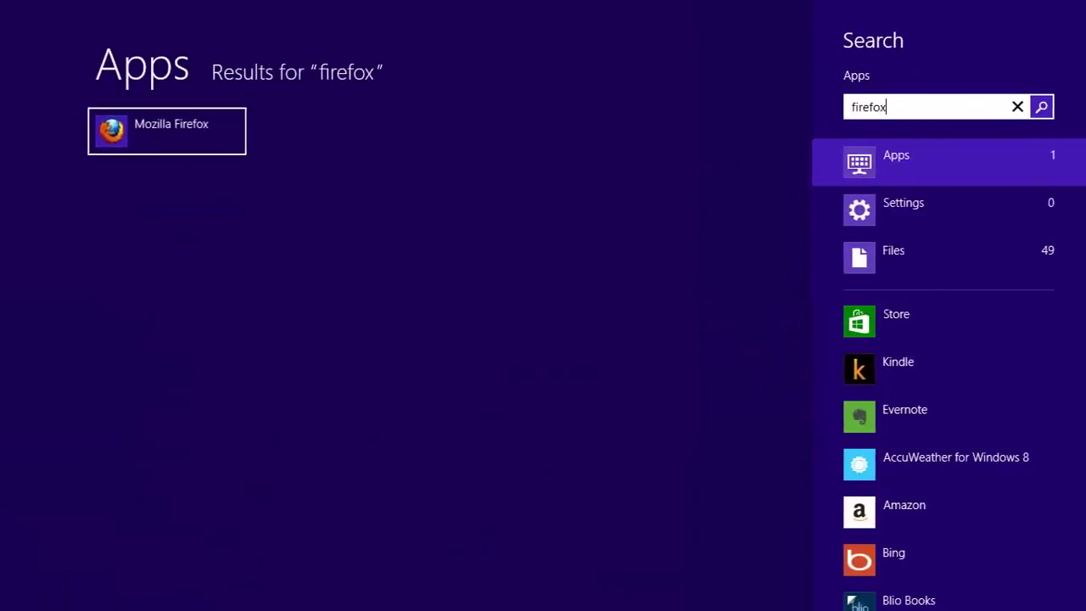
key("Return")
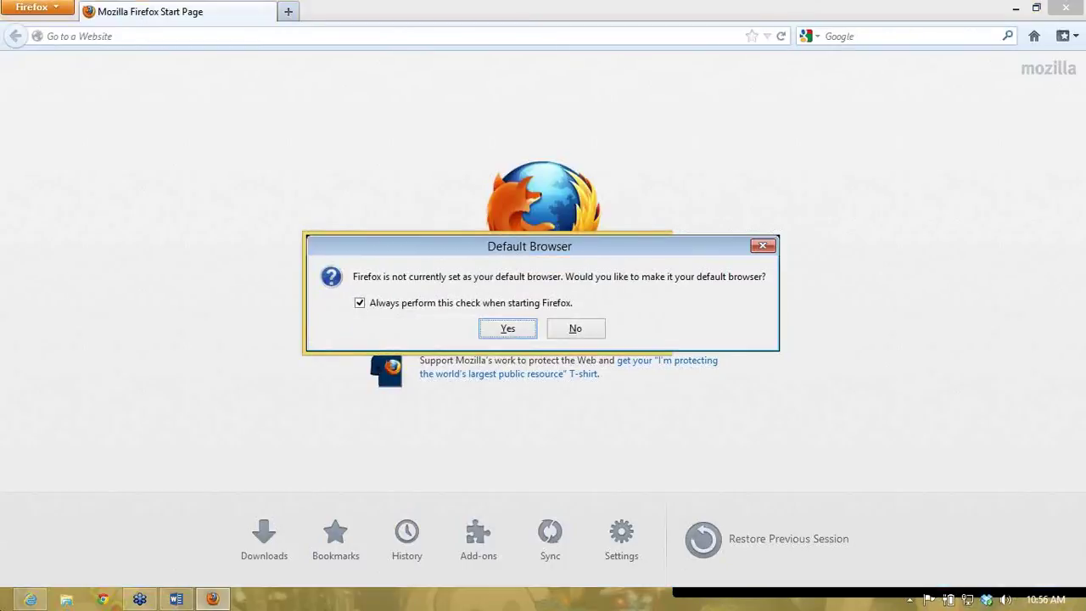
left_click(584, 332)
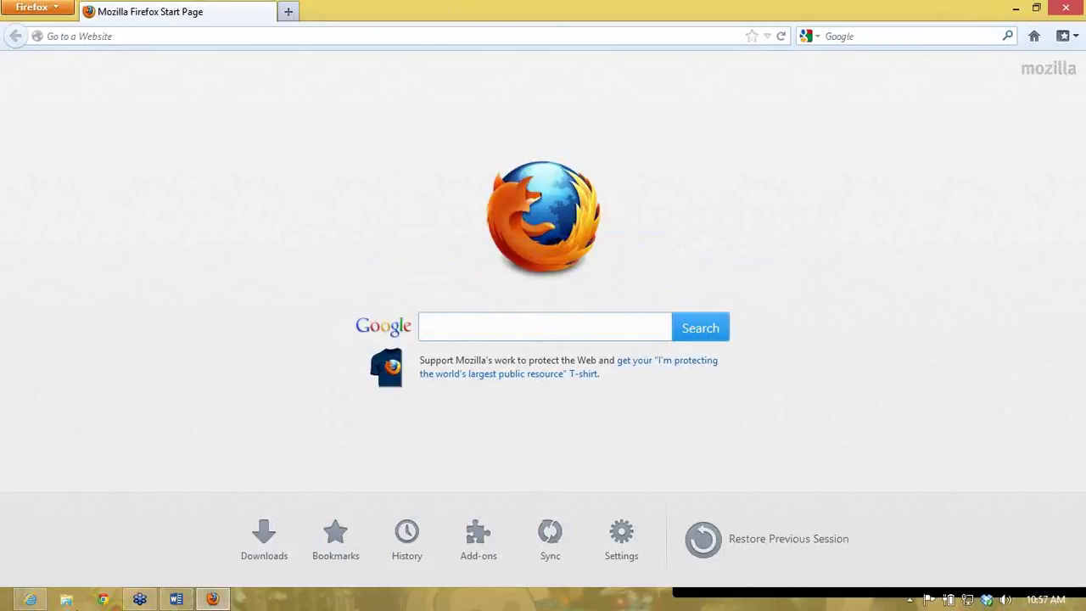
Bring Chrome forward, restore the previous session's tabs, and maximize the window.
left_click(103, 599)
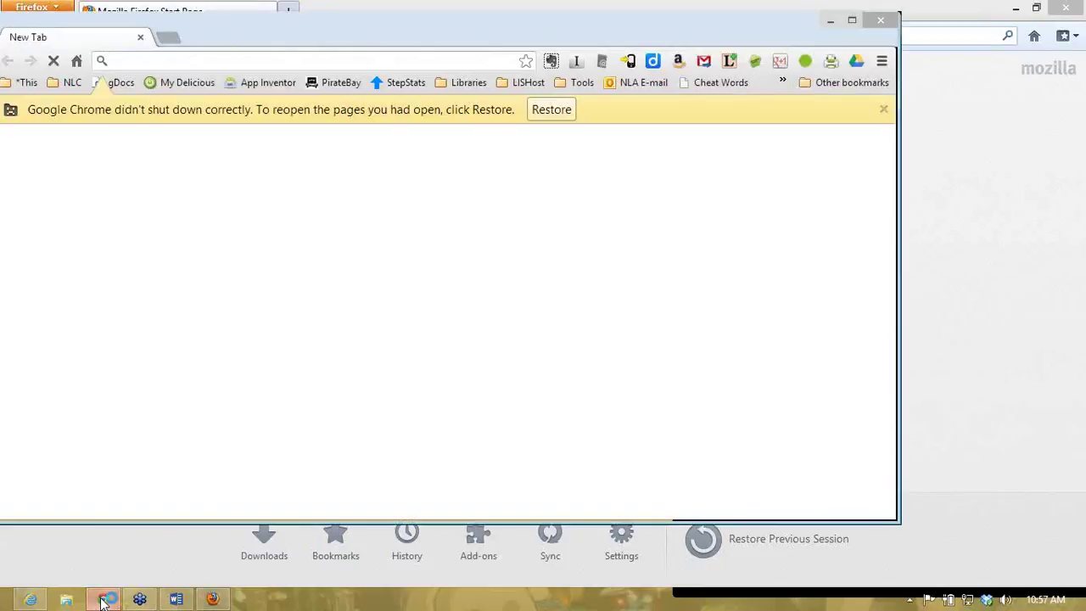
left_click(553, 109)
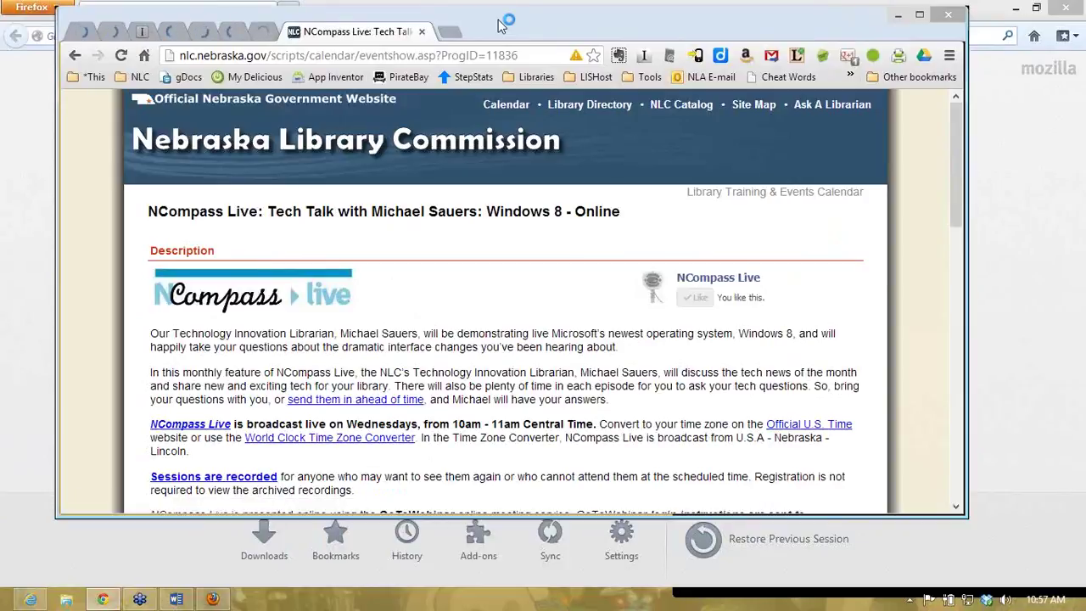
double_click(501, 26)
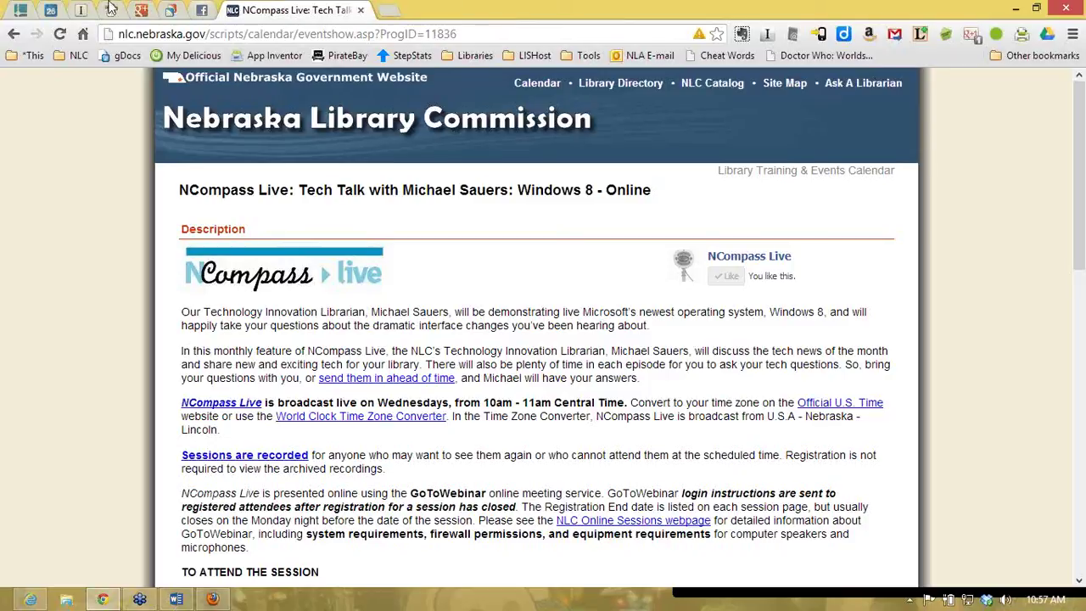
scroll(390, 222, "down", 5)
Go back to the NCompass Live page and open its Facebook link in a new tab.
left_click(13, 34)
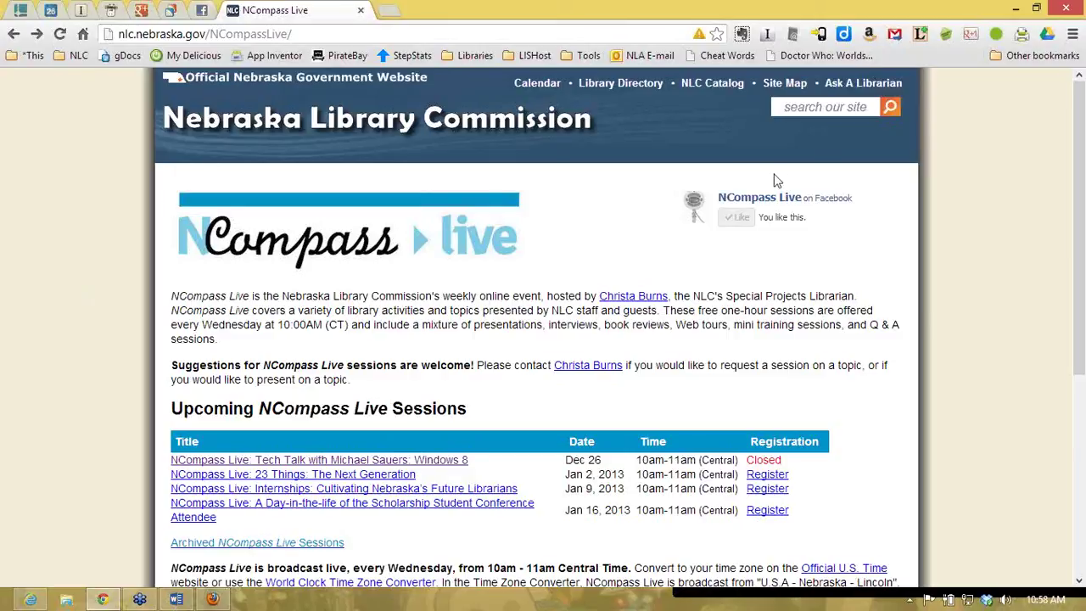
left_click(787, 200)
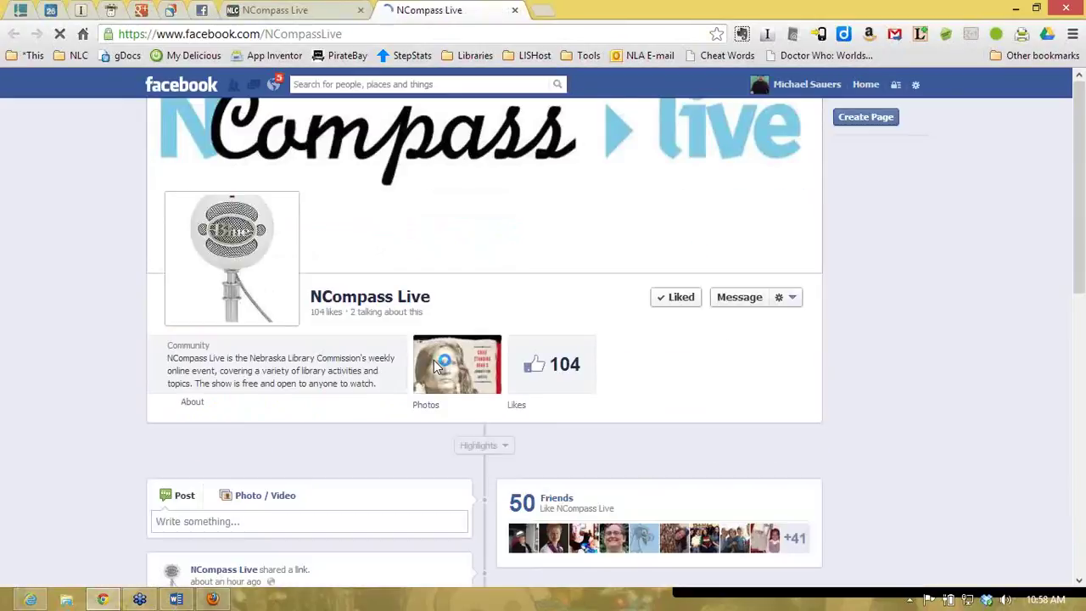